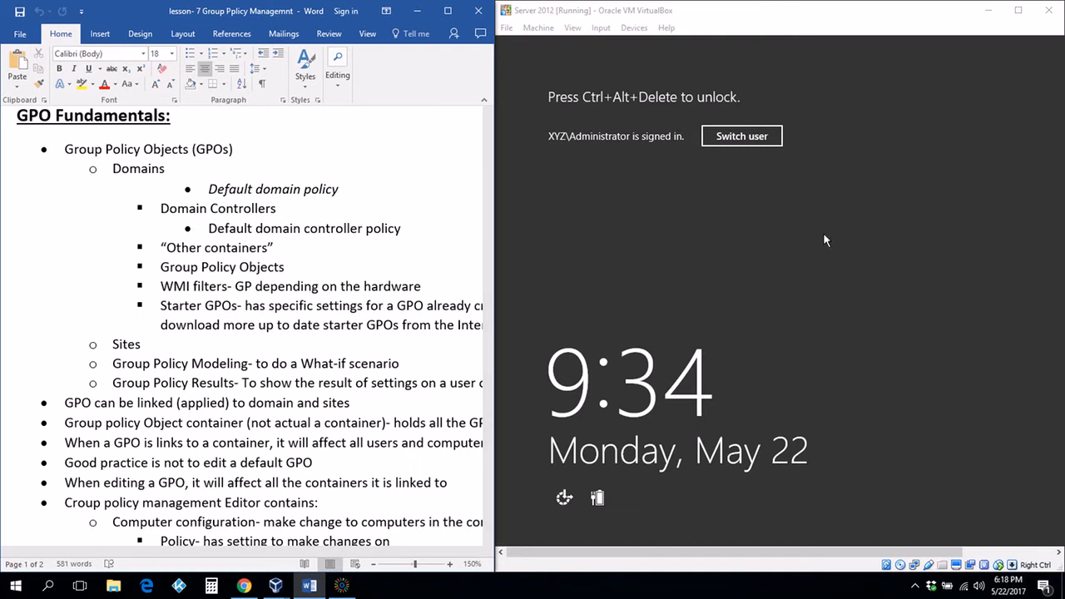
# Send the unlock sequence to the Server 2012 virtual machine and sign in with the administrator account's password
pyautogui.click(506, 27)
pyautogui.moveTo(602, 30)
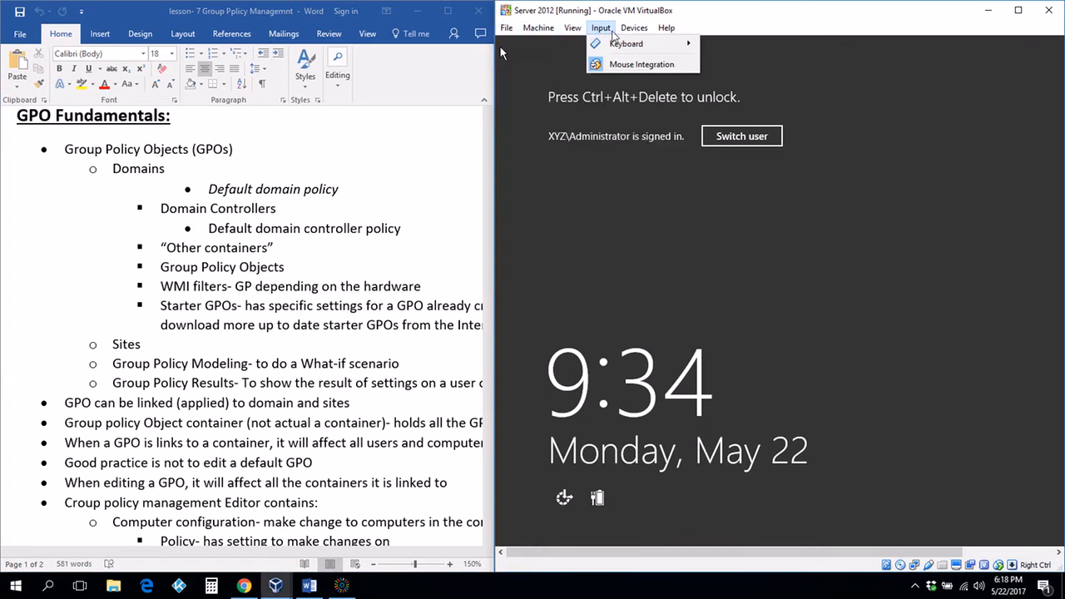
pyautogui.click(602, 30)
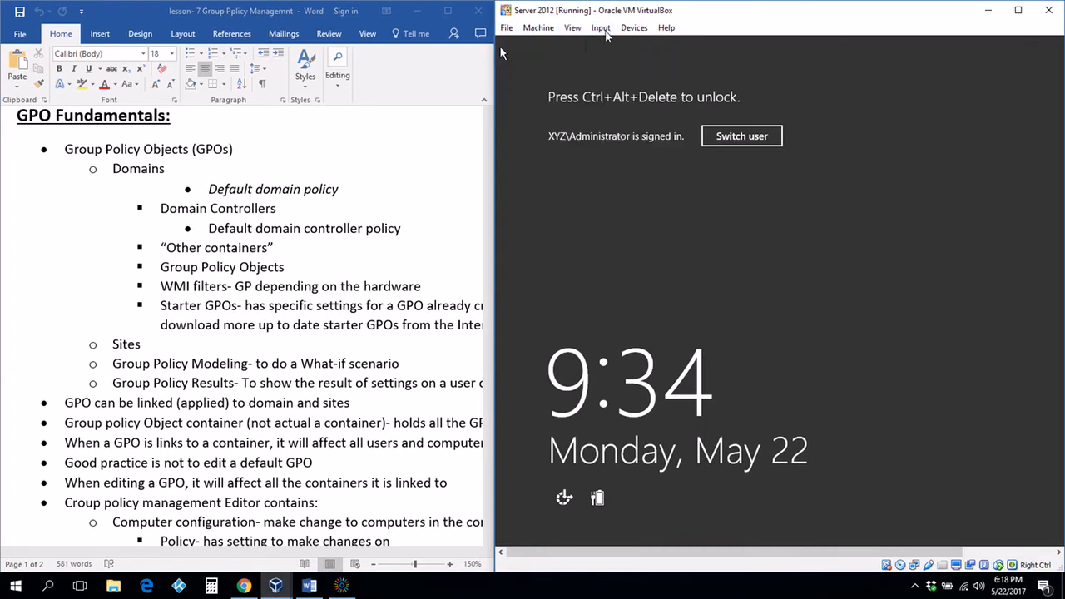
pyautogui.click(603, 30)
pyautogui.moveTo(614, 47)
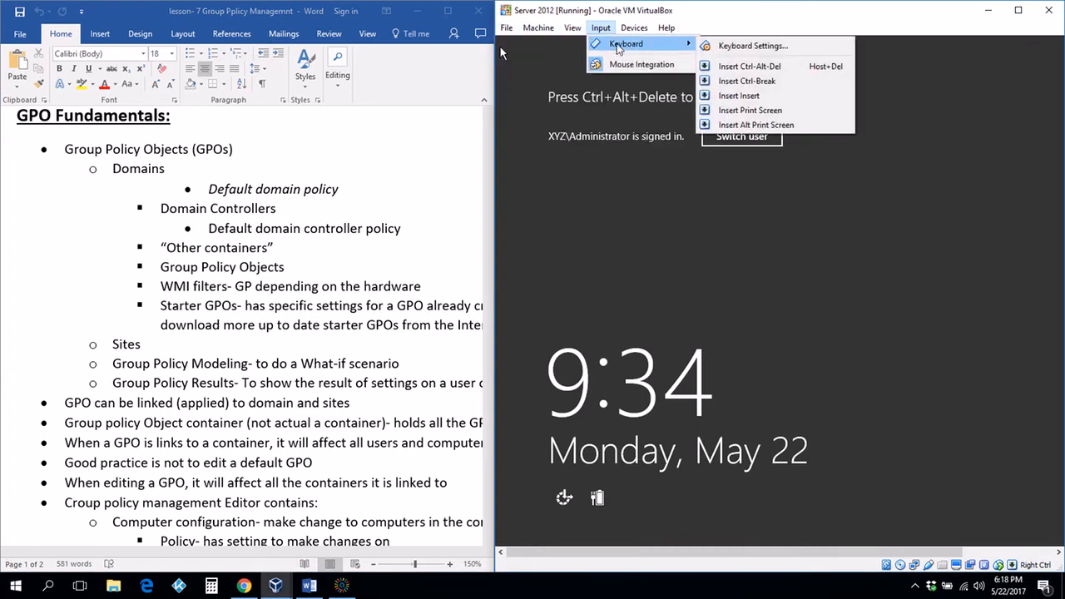
pyautogui.click(767, 68)
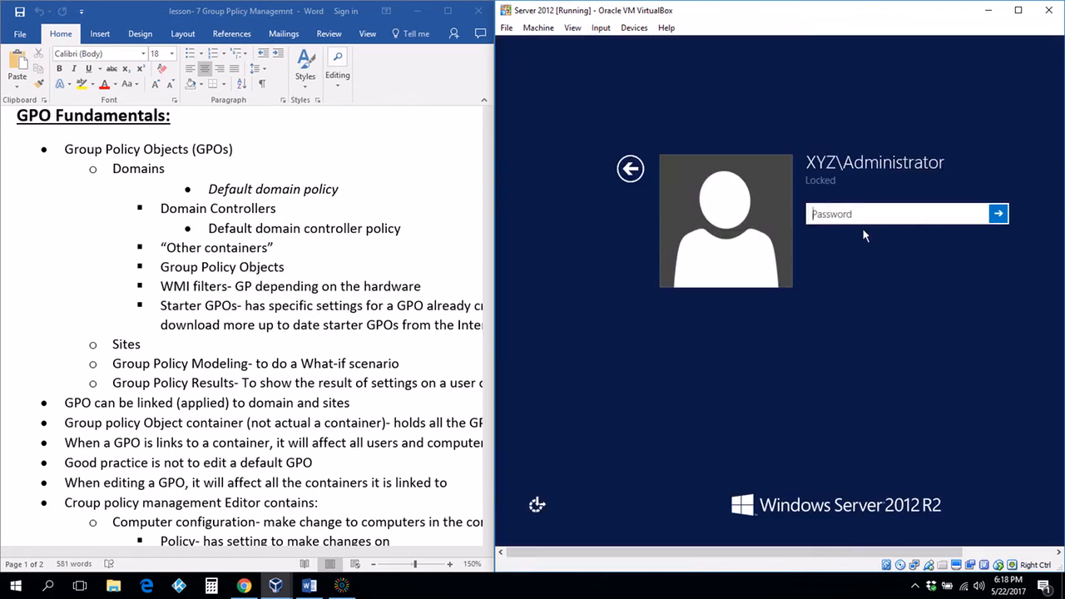
pyautogui.write('••••••••')
pyautogui.press('Return')
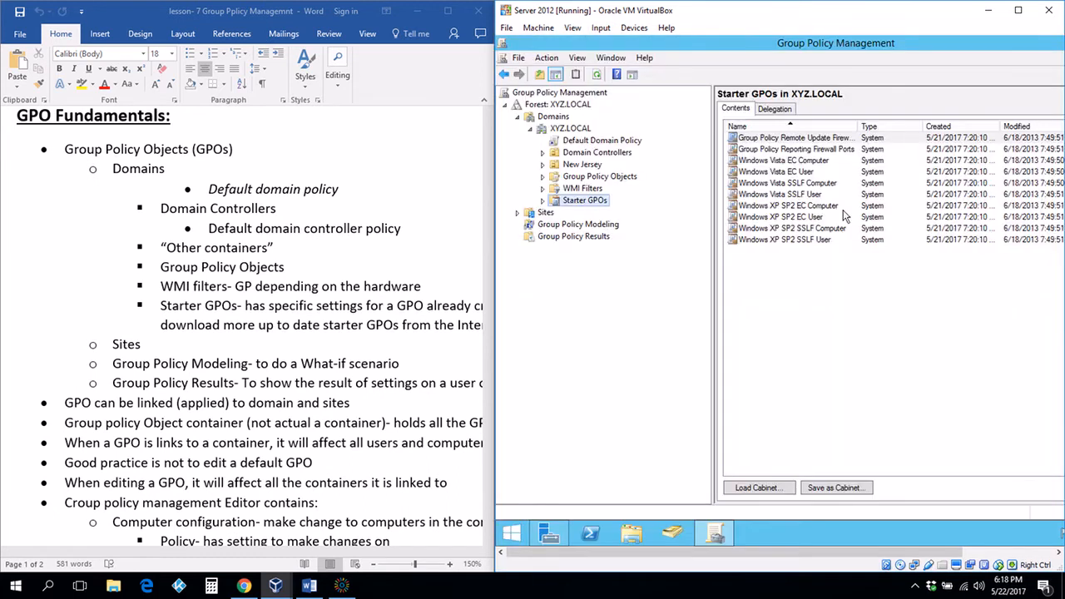
# Maximize the virtual machine window and restart Group Policy Management from the server's app list
pyautogui.click(1018, 11)
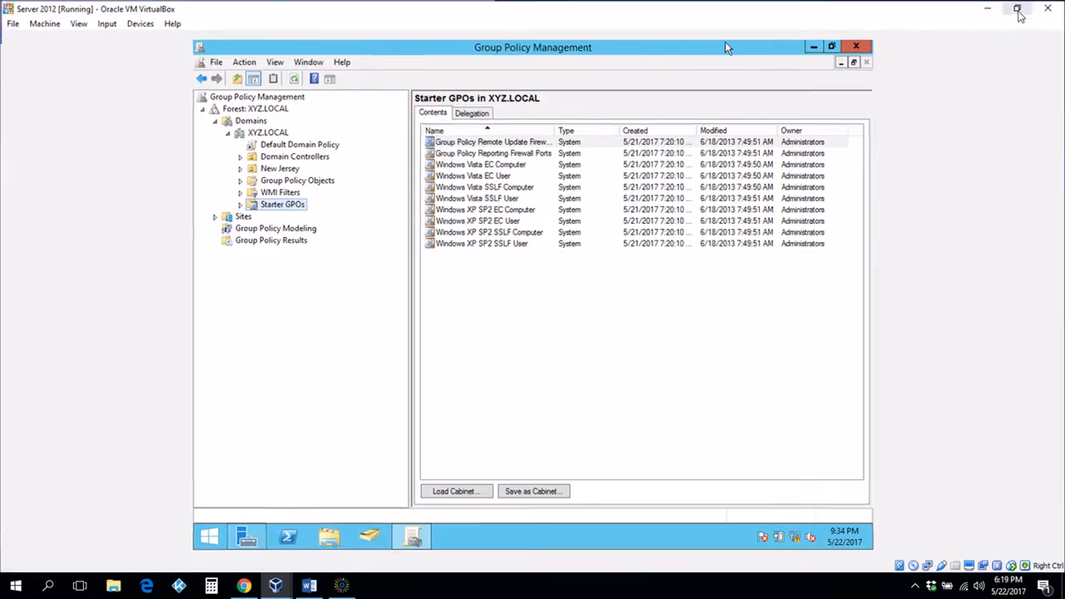
pyautogui.click(860, 45)
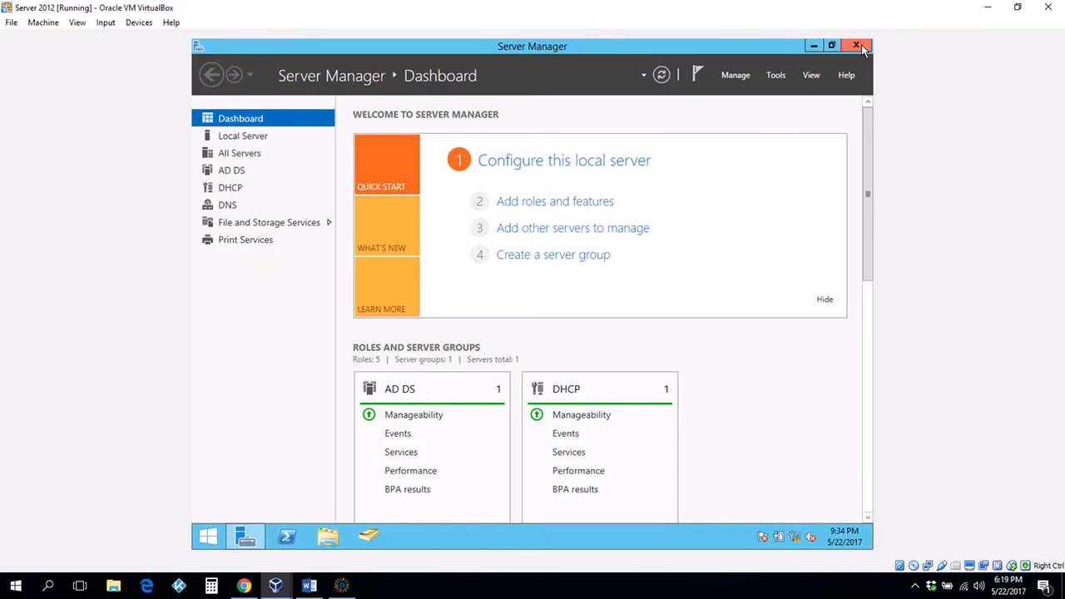
pyautogui.moveTo(246, 536)
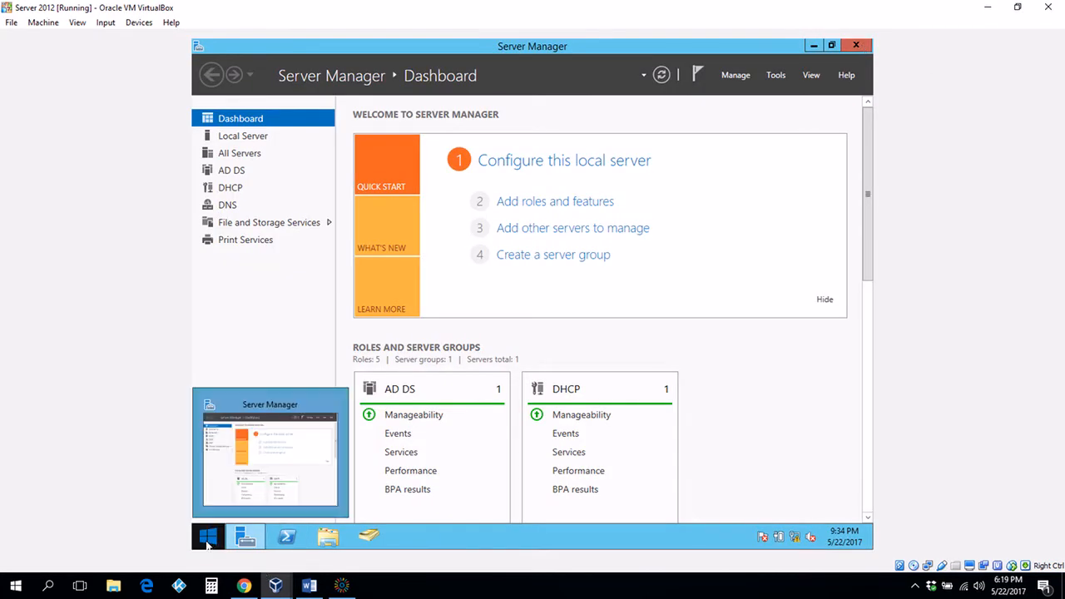
pyautogui.click(208, 537)
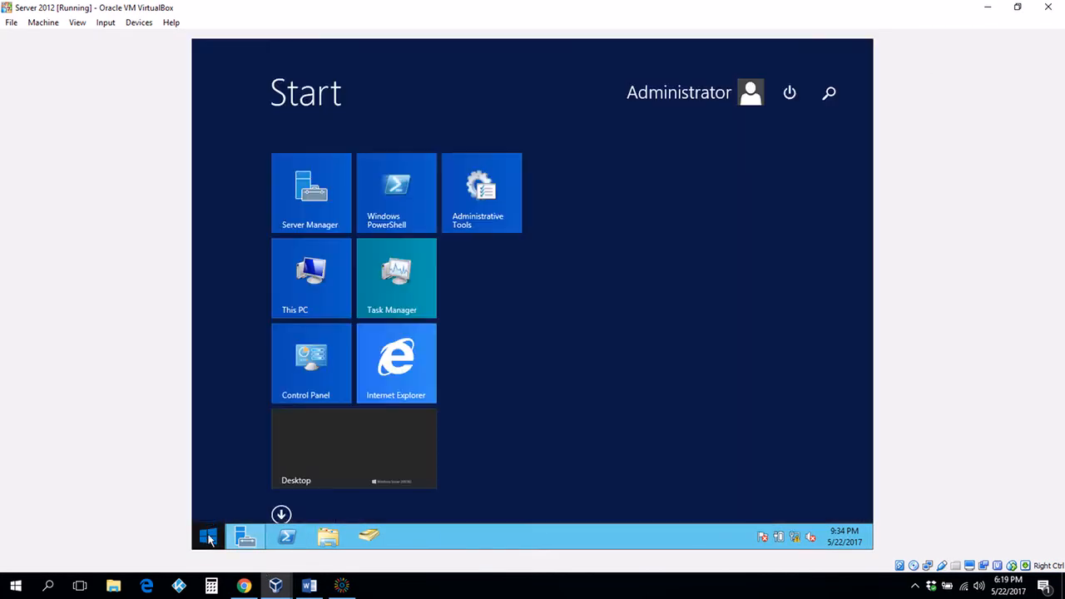
pyautogui.click(282, 514)
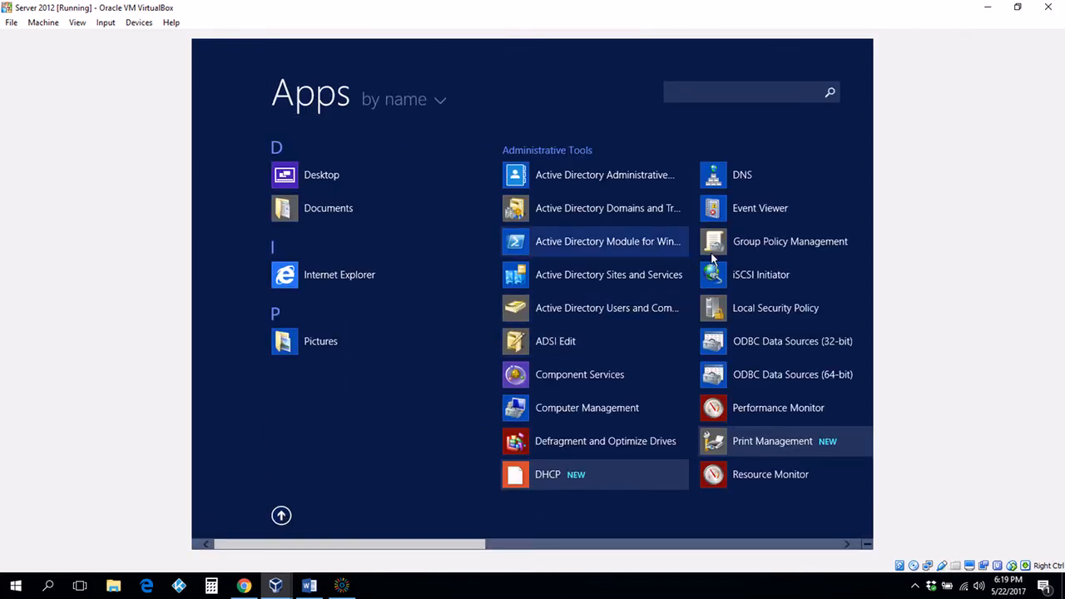
pyautogui.click(776, 241)
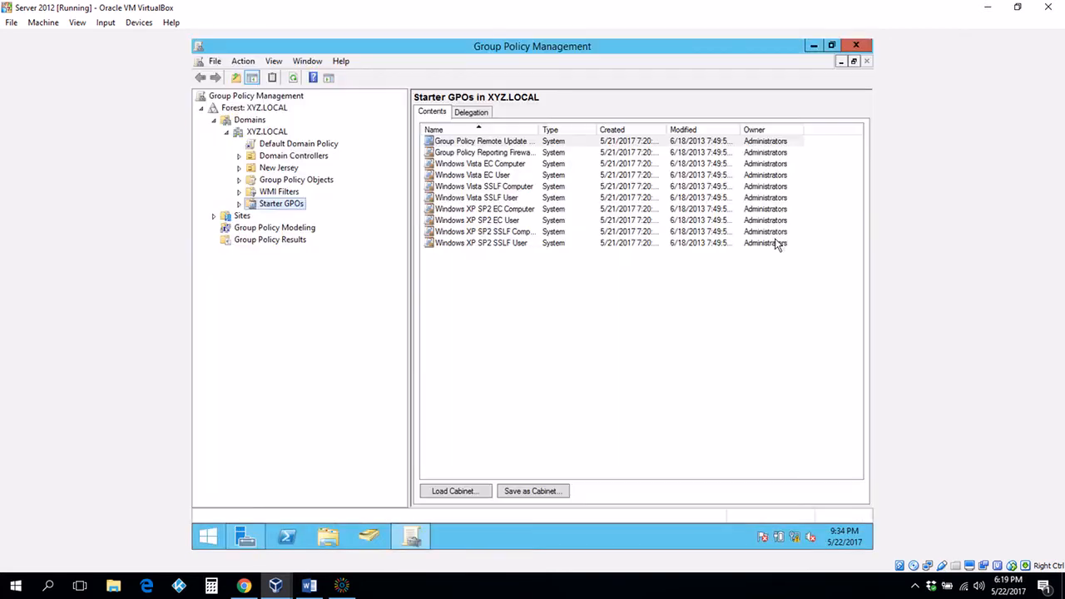
# Collapse the XYZ.LOCAL and Domains nodes and check Sites for contents
pyautogui.click(227, 131)
pyautogui.click(214, 120)
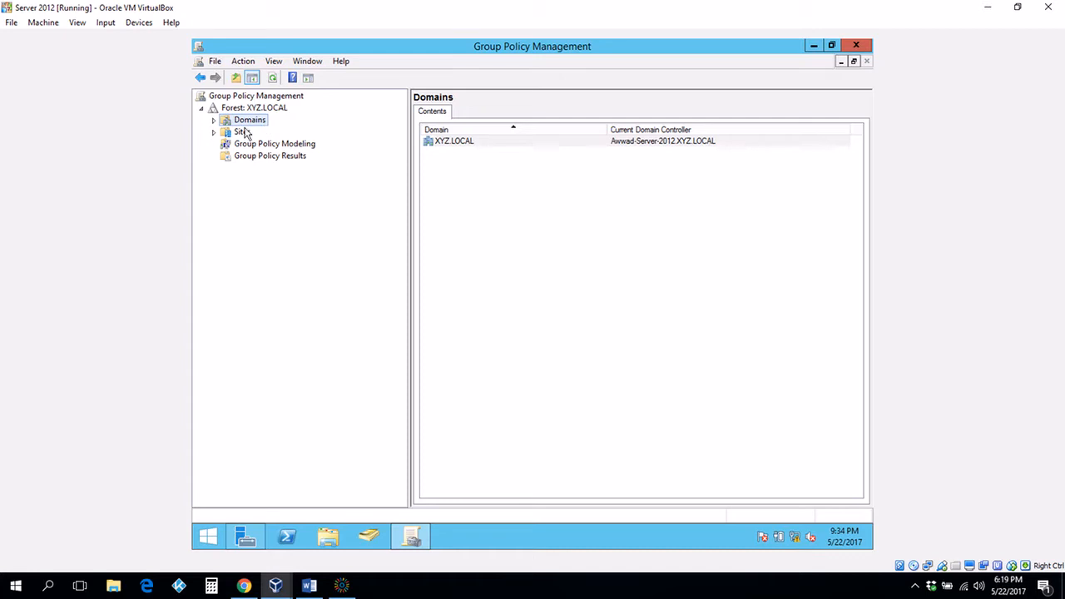
pyautogui.click(214, 133)
# Expand Domains and XYZ.LOCAL, including the Domain Controllers, Group Policy Objects and New Jersey containers, to examine their policies and organizational units
pyautogui.click(214, 120)
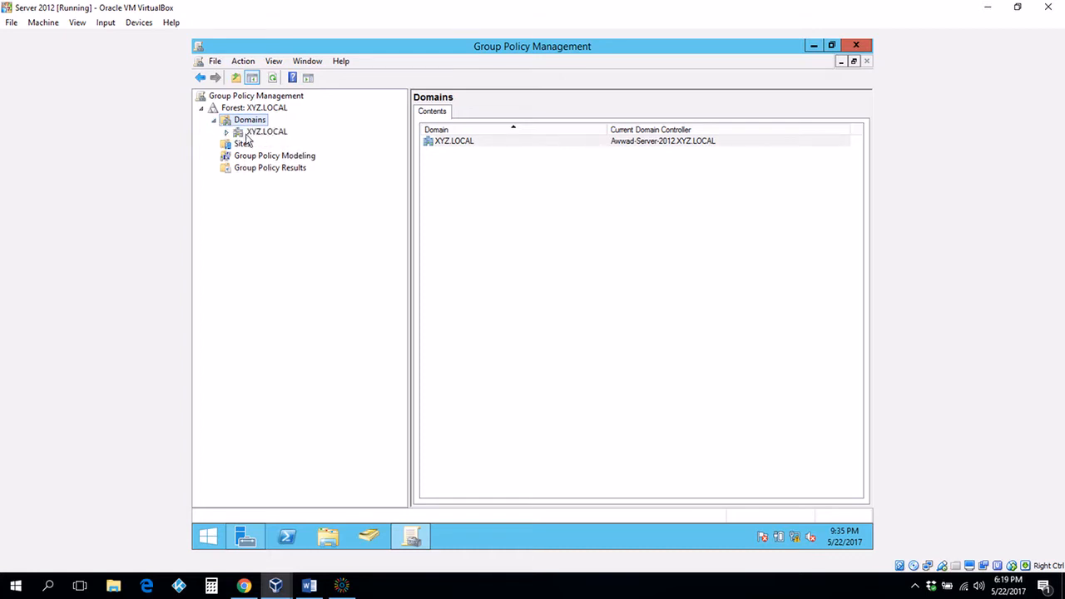
pyautogui.click(226, 134)
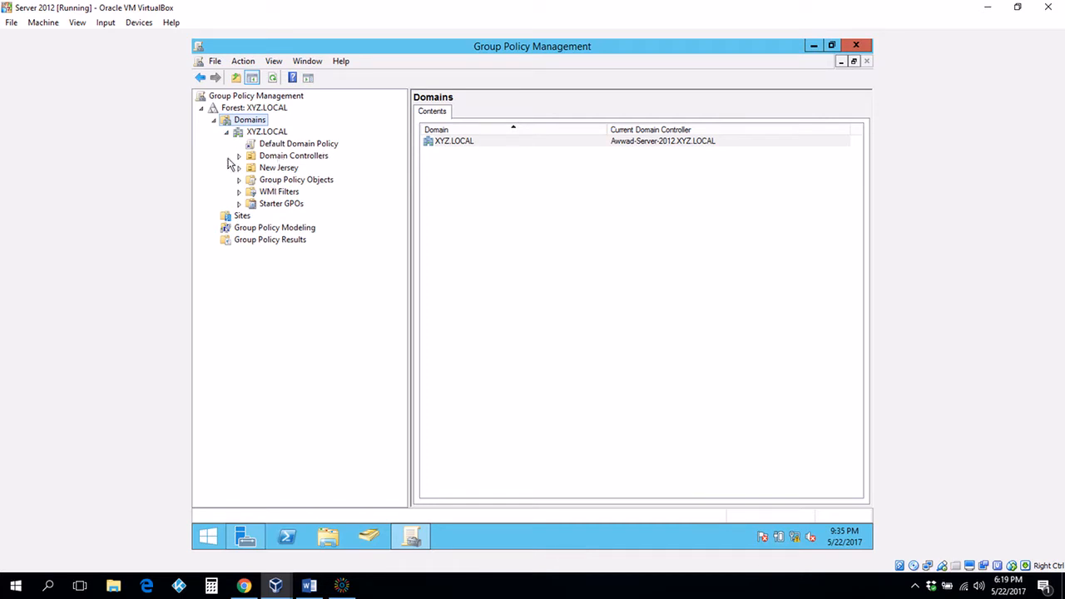
pyautogui.click(239, 157)
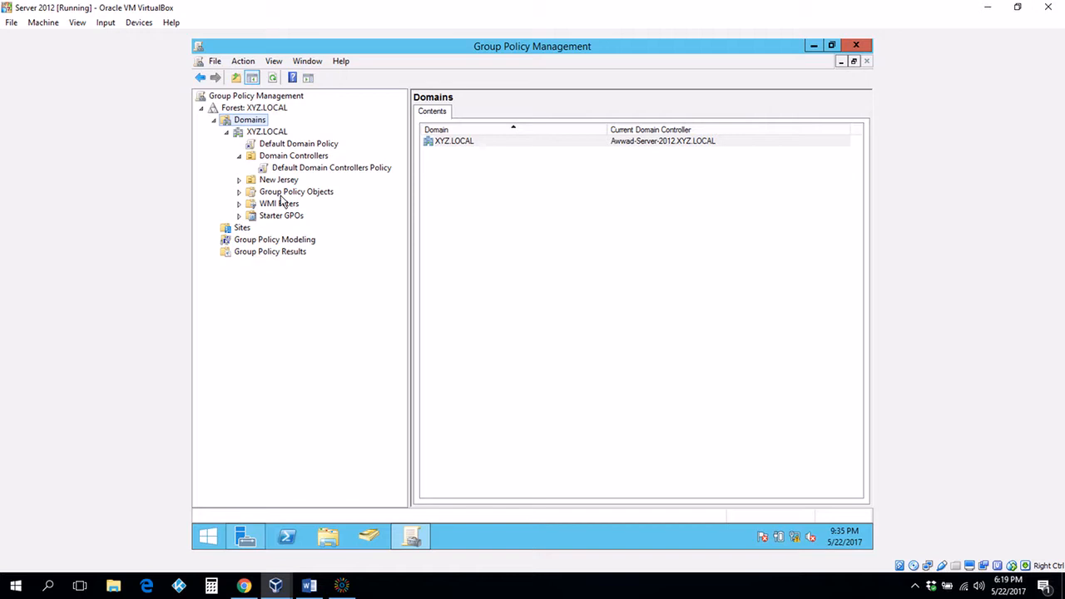
pyautogui.click(239, 192)
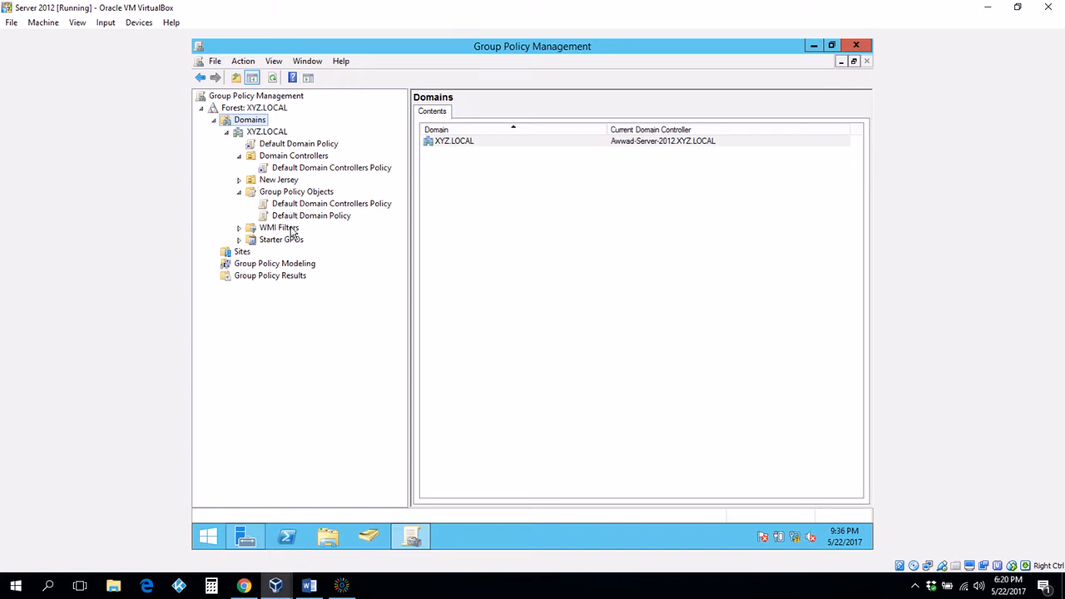
pyautogui.click(239, 180)
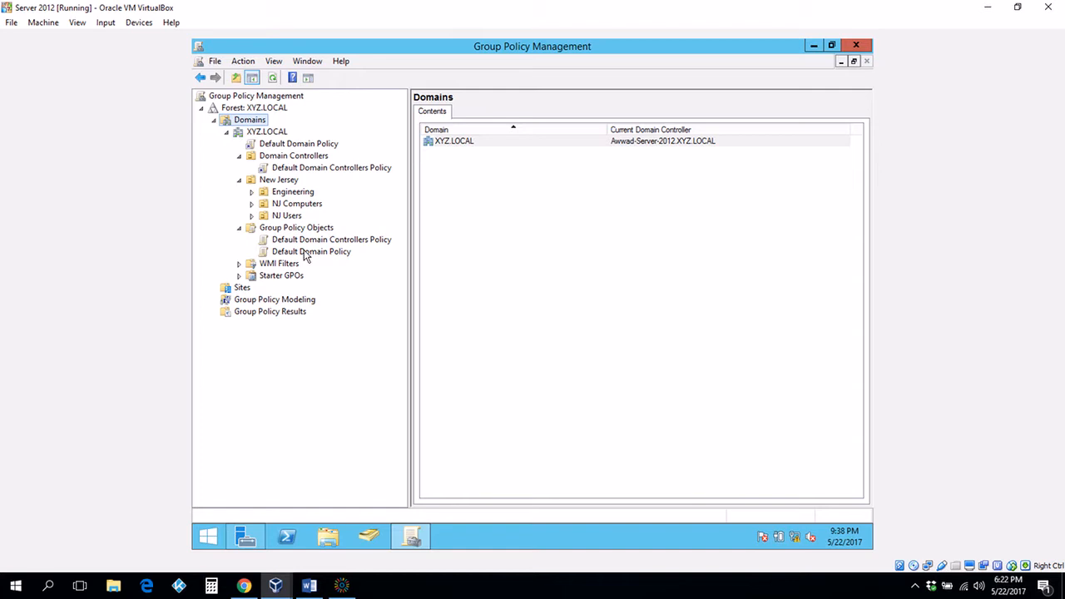
# View the scope of the linked Default Domain Controllers Policy and Default Domain Policy, dismissing the link notices
pyautogui.click(333, 168)
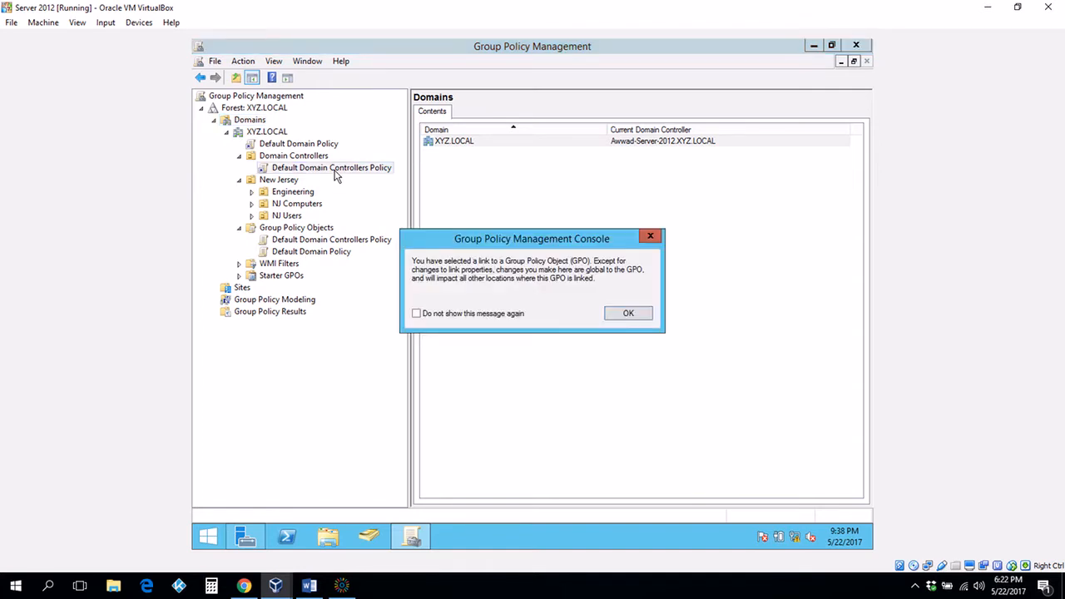
pyautogui.click(649, 239)
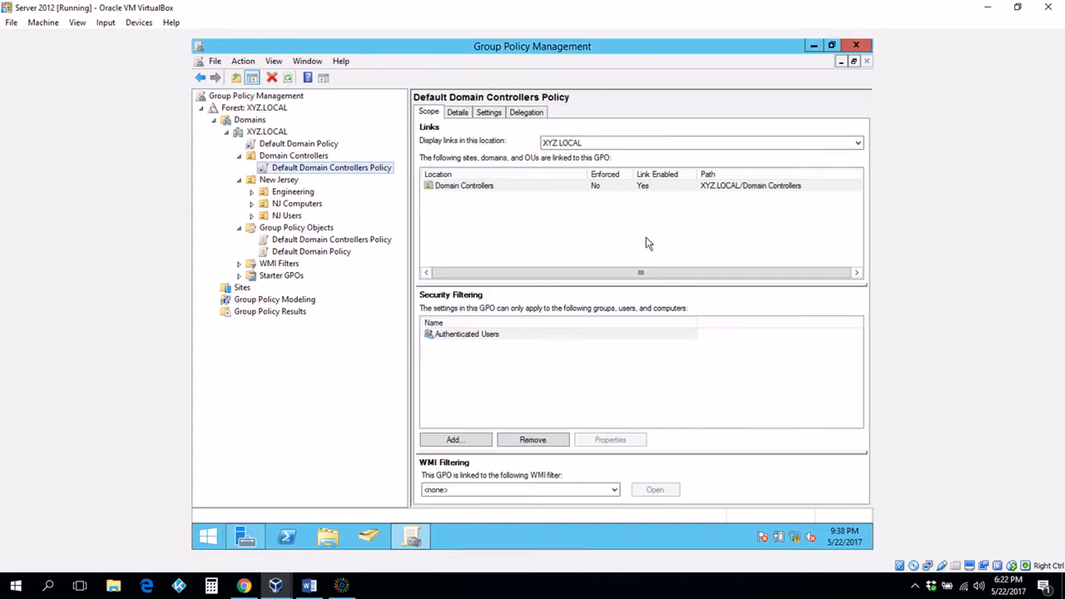
pyautogui.click(298, 144)
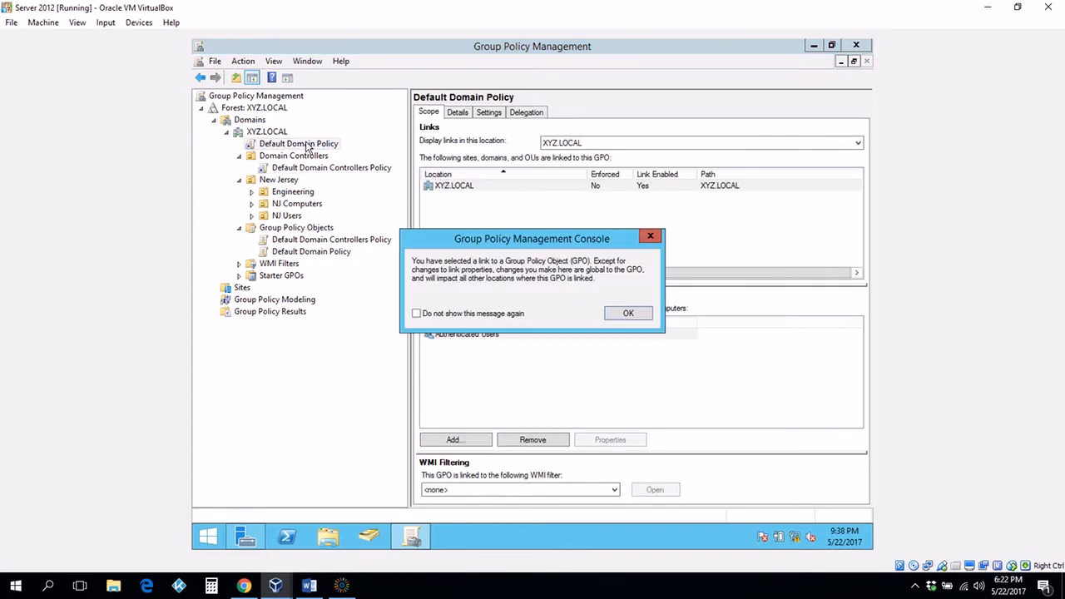
pyautogui.click(637, 314)
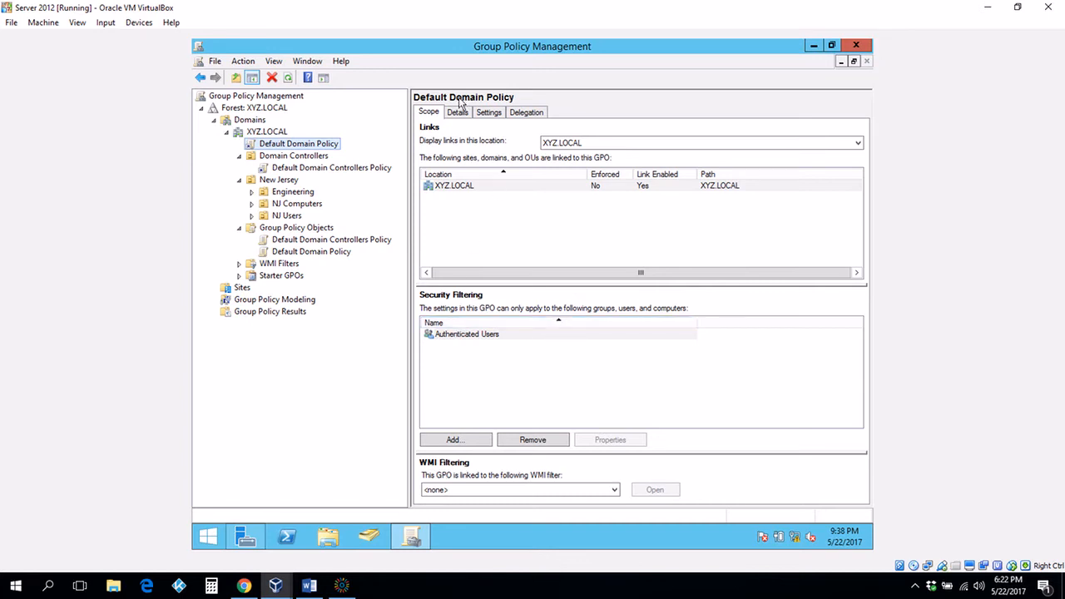
# Show all settings in the Default Domain Policy report and review its computer configuration security settings
pyautogui.click(489, 113)
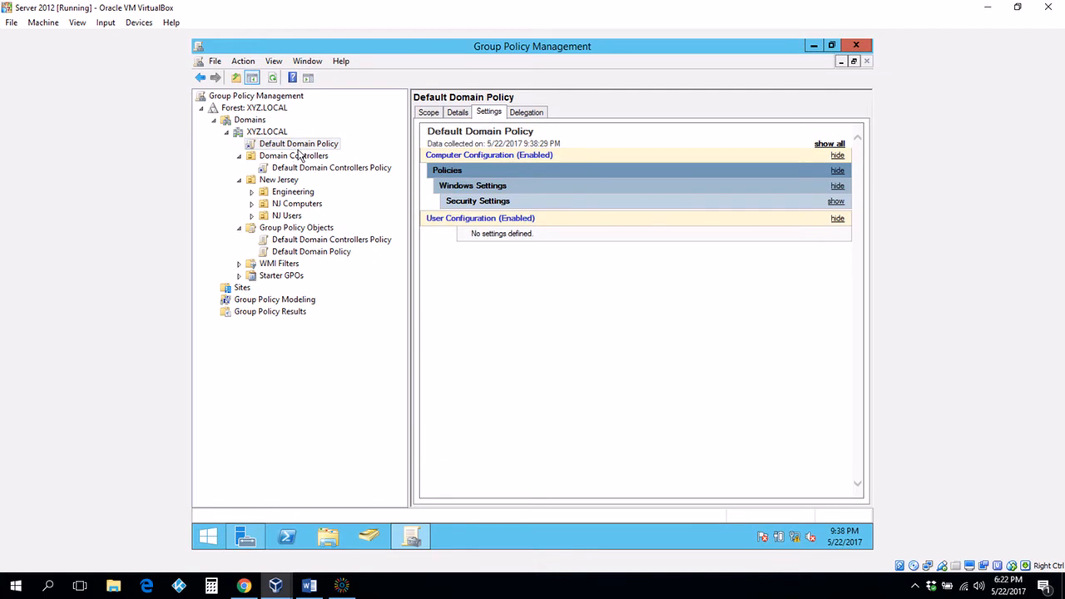
pyautogui.click(824, 145)
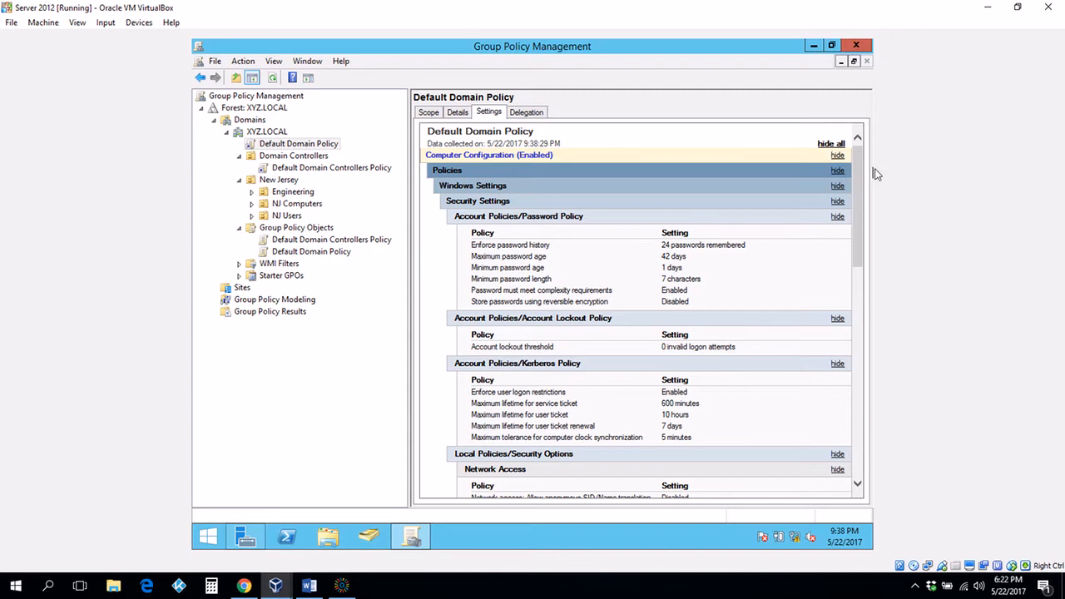
pyautogui.moveTo(866, 177)
pyautogui.mouseDown()
pyautogui.moveTo(863, 191)
pyautogui.moveTo(864, 180)
pyautogui.mouseUp()
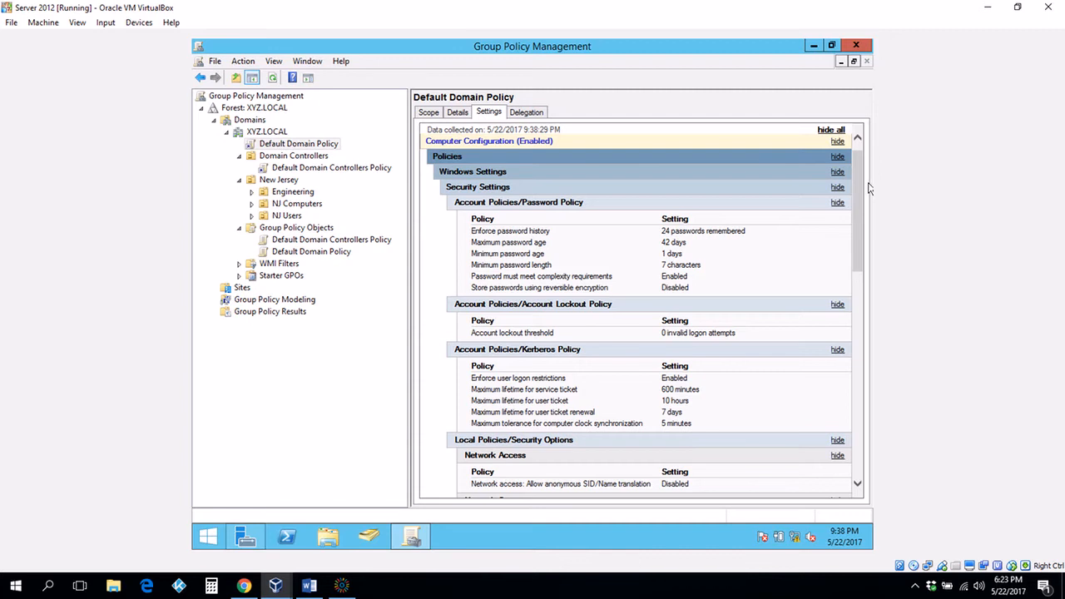
pyautogui.moveTo(862, 192); pyautogui.dragTo(854, 175)
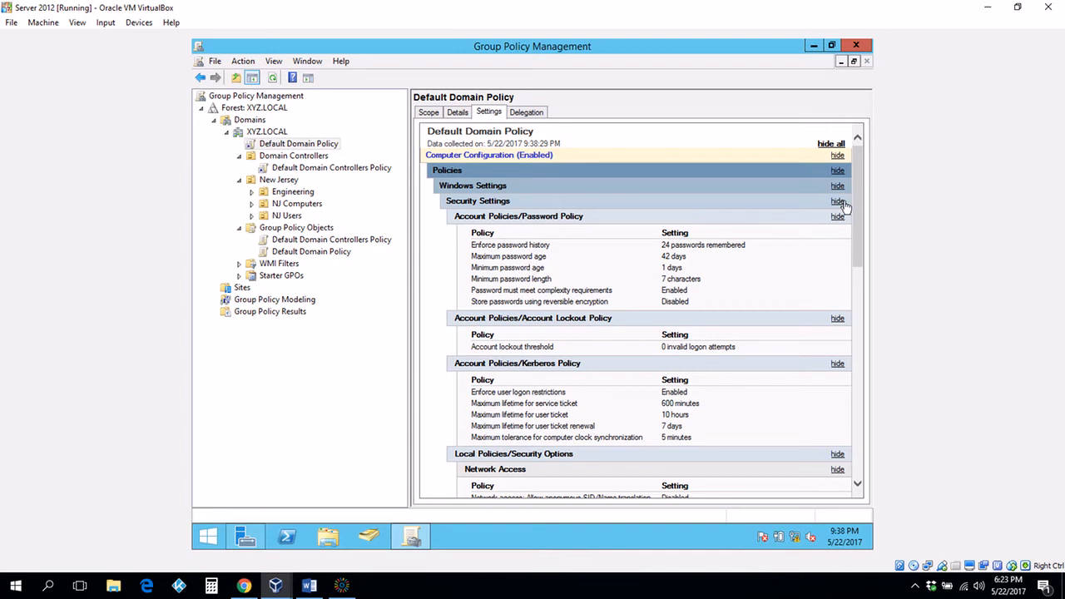
pyautogui.moveTo(860, 208)
pyautogui.mouseDown()
pyautogui.moveTo(862, 262)
pyautogui.moveTo(853, 203)
pyautogui.mouseUp()
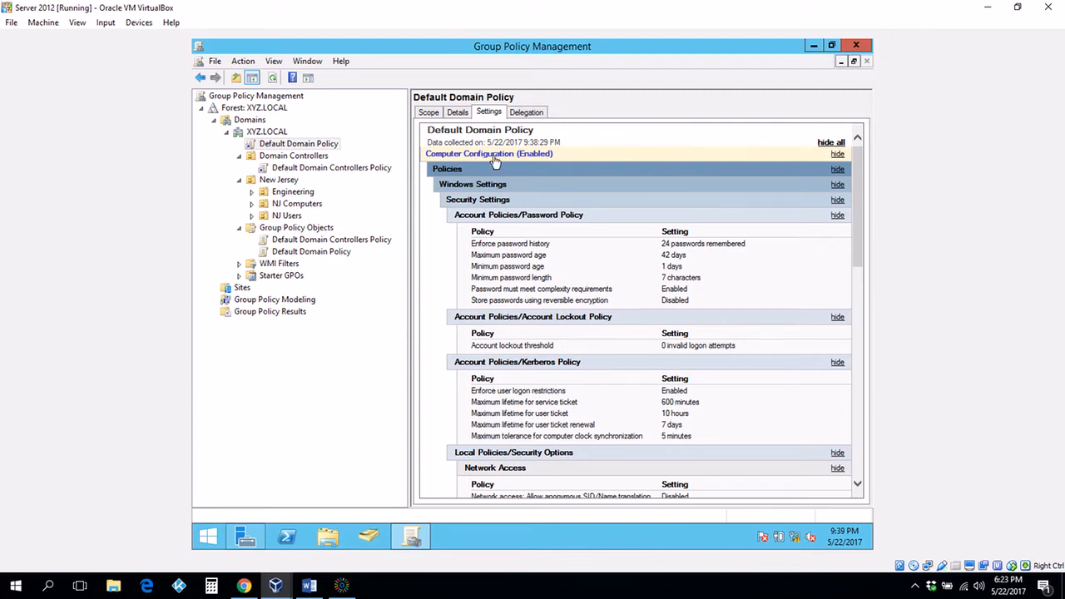
# Open the Default Domain Policy for editing and move the editor window clear of the console tree
pyautogui.rightClick(304, 148)
pyautogui.click(329, 154)
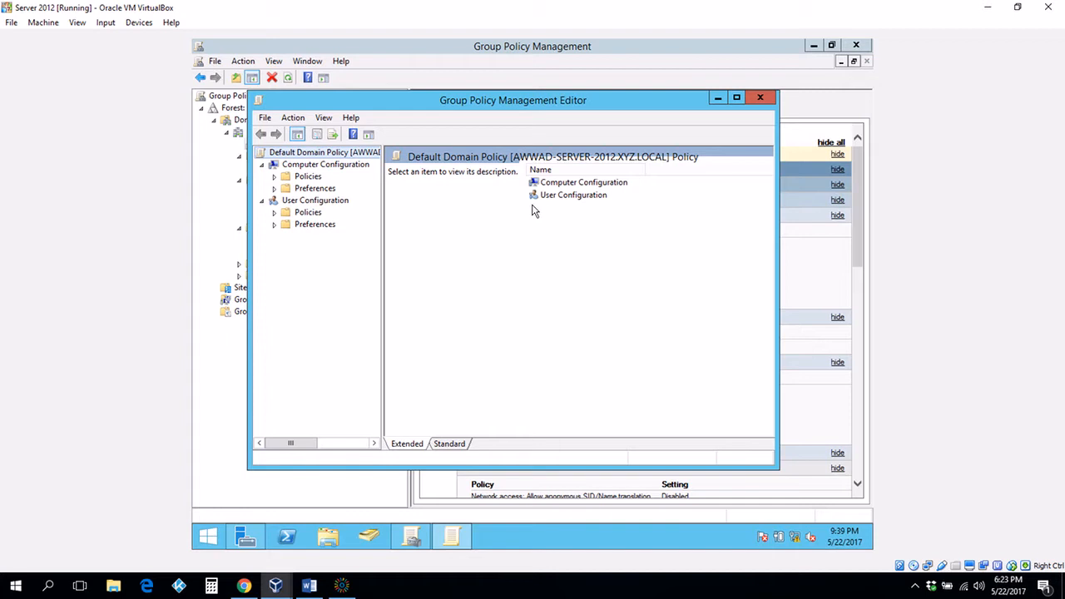
pyautogui.moveTo(525, 99); pyautogui.dragTo(678, 101)
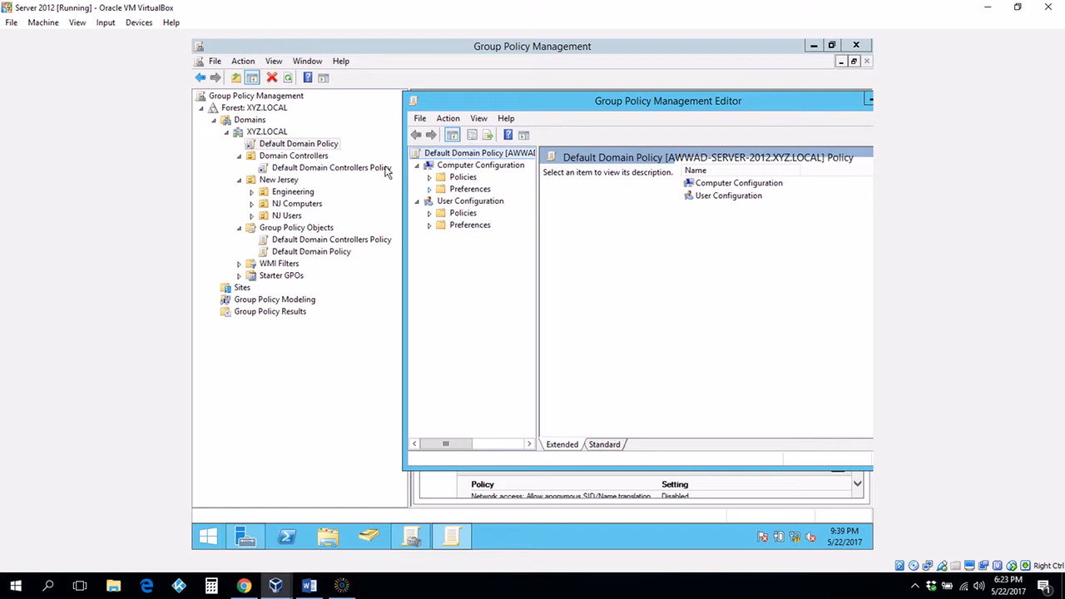
# Expand Policies and Preferences under Computer Configuration, including the policies' Software Settings, Windows Settings and Administrative Templates
pyautogui.click(429, 178)
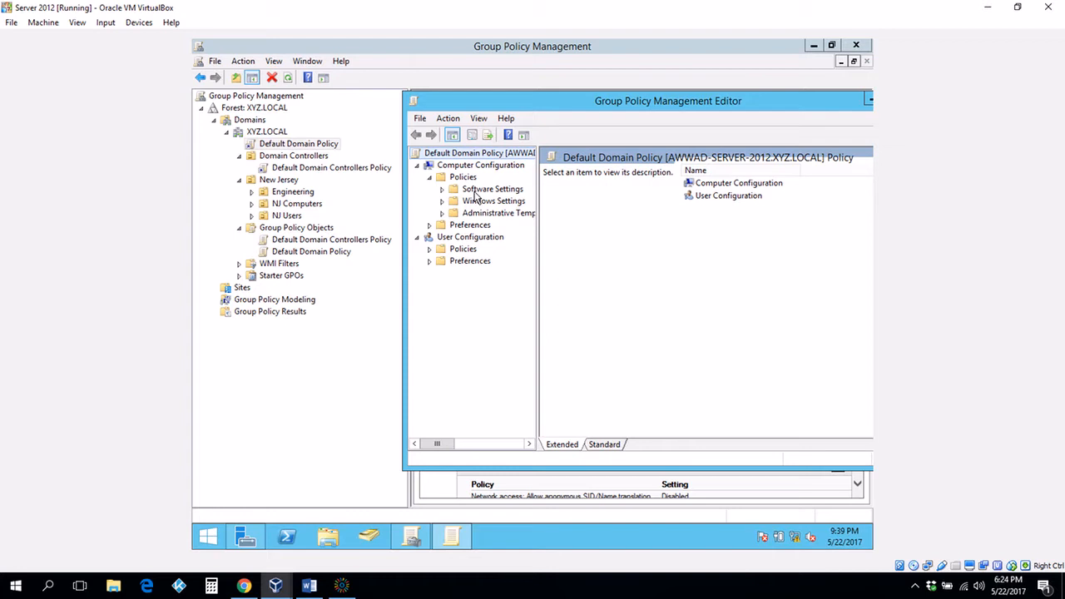
pyautogui.click(429, 226)
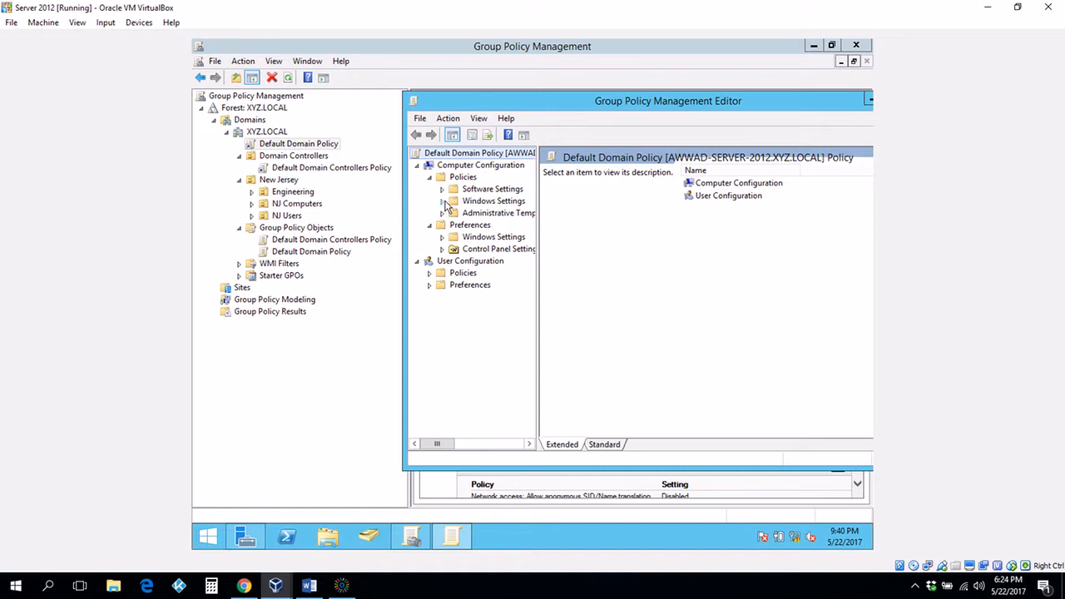
pyautogui.click(442, 189)
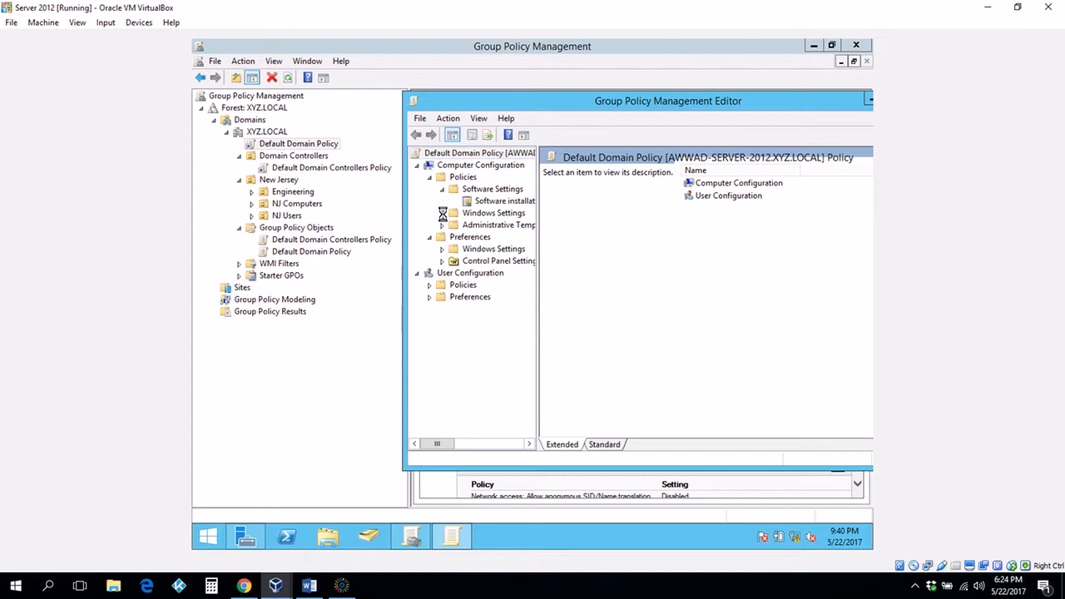
pyautogui.click(442, 213)
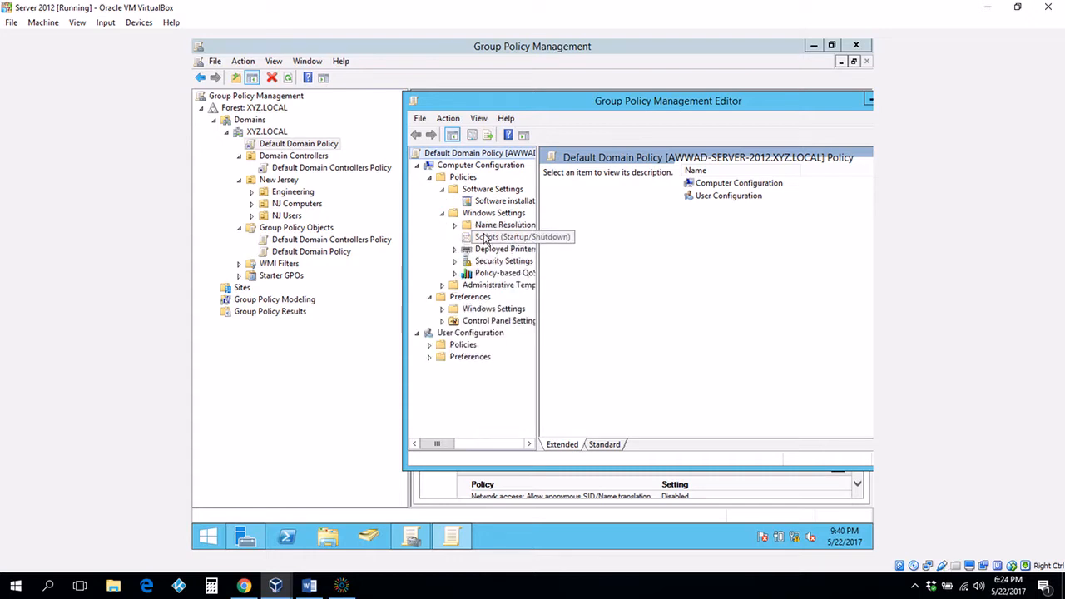
pyautogui.click(442, 284)
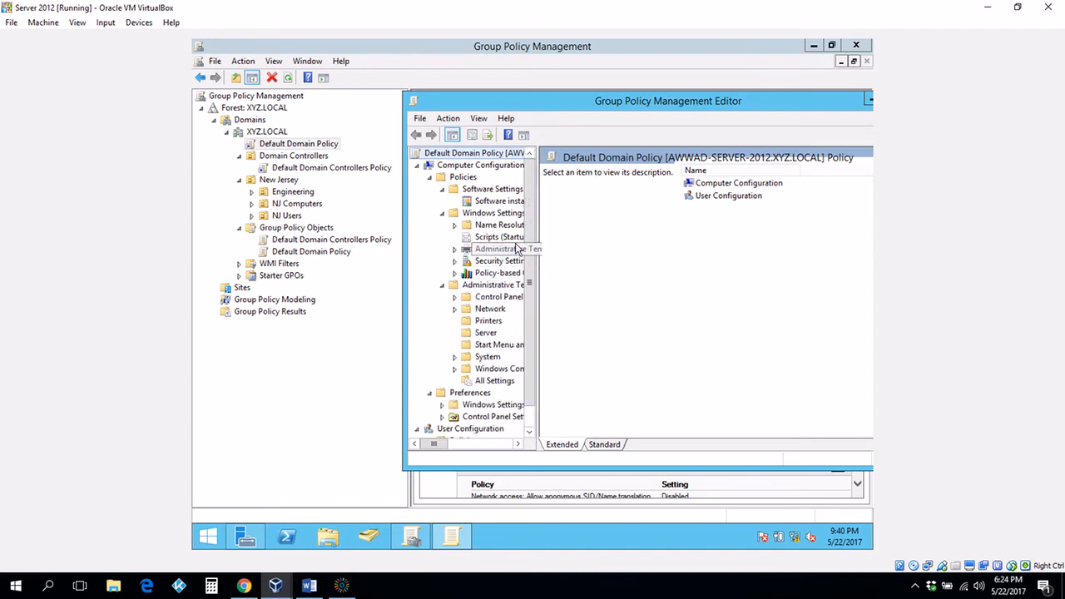
# Widen the policy editor's tree pane and reposition the editor window so it fits fully within the server's screen
pyautogui.moveTo(538, 238); pyautogui.dragTo(605, 238)
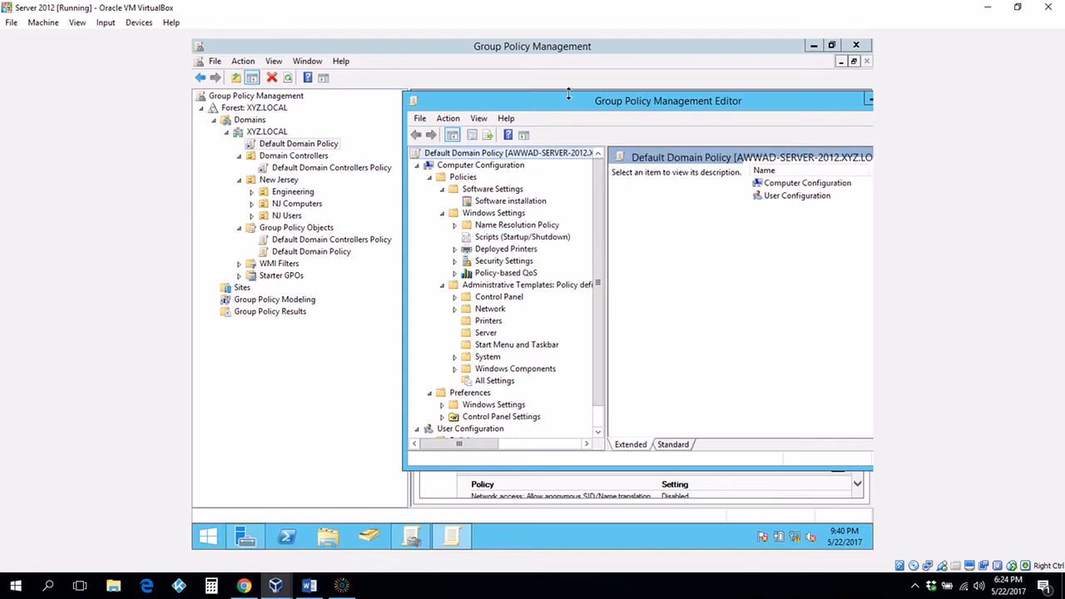
pyautogui.moveTo(562, 98); pyautogui.dragTo(508, 114)
pyautogui.moveTo(633, 98); pyautogui.dragTo(516, 94)
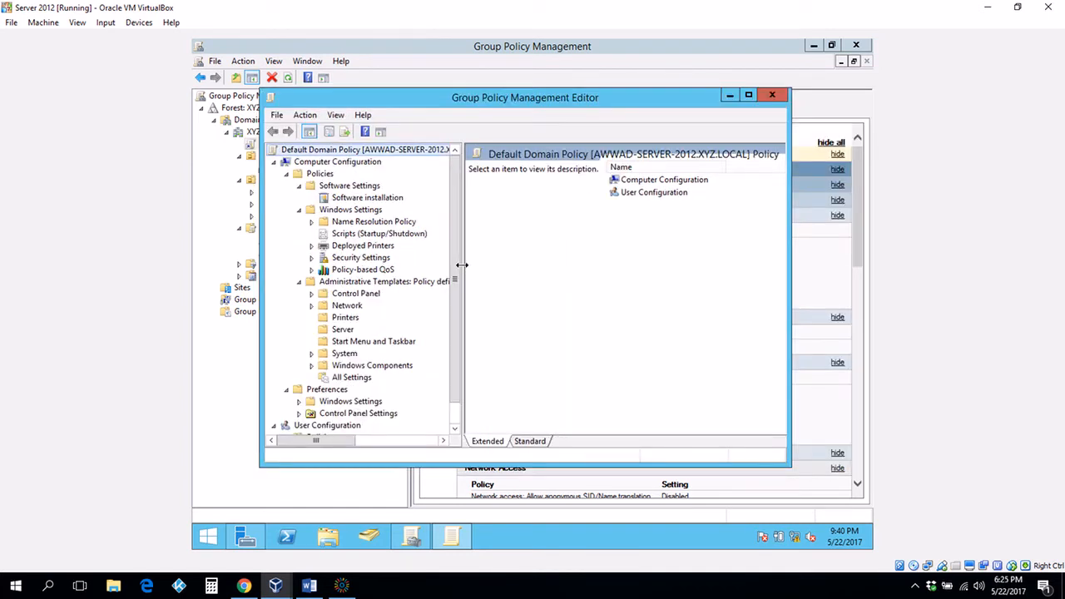
# Examine the User Accounts, Regional and Language Options, and Personalization settings under the computer configuration's Control Panel administrative templates, including their states
pyautogui.moveTo(459, 265); pyautogui.dragTo(511, 271)
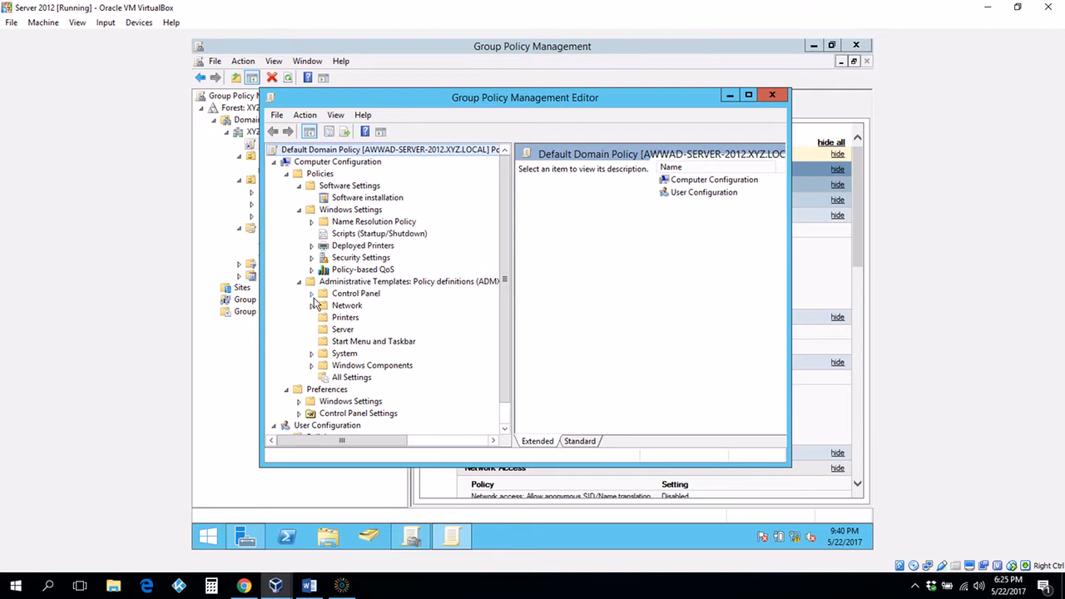
pyautogui.click(312, 295)
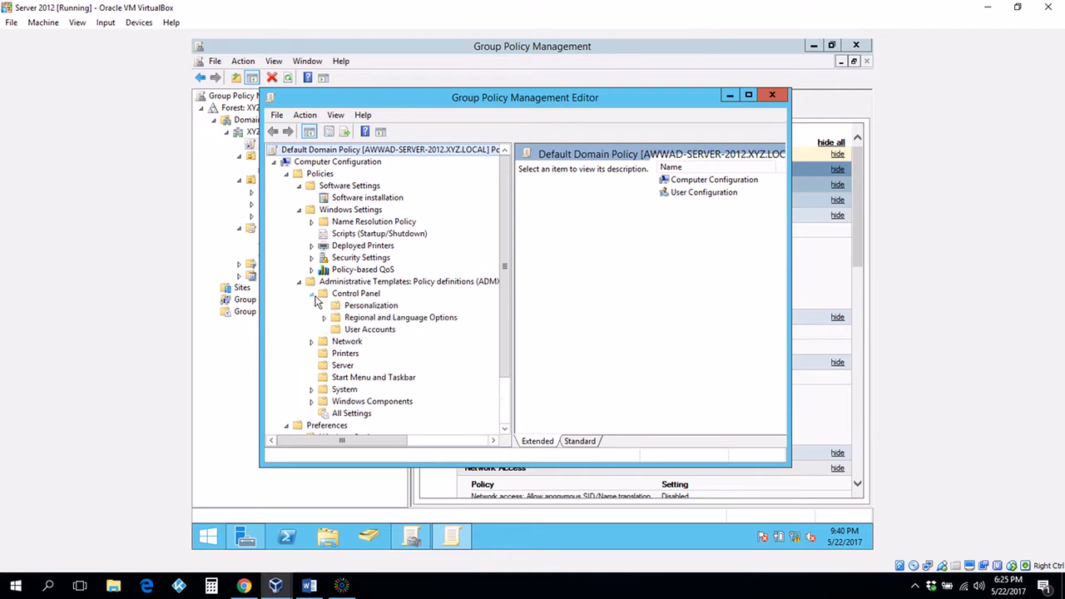
pyautogui.click(351, 331)
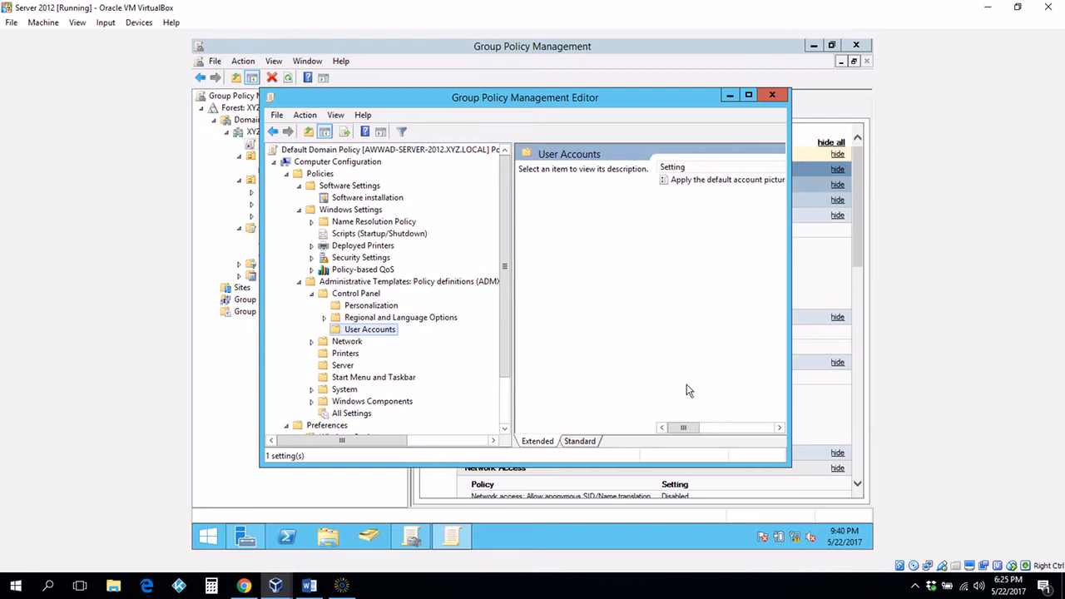
pyautogui.moveTo(684, 427)
pyautogui.mouseDown()
pyautogui.moveTo(721, 430)
pyautogui.moveTo(680, 435)
pyautogui.mouseUp()
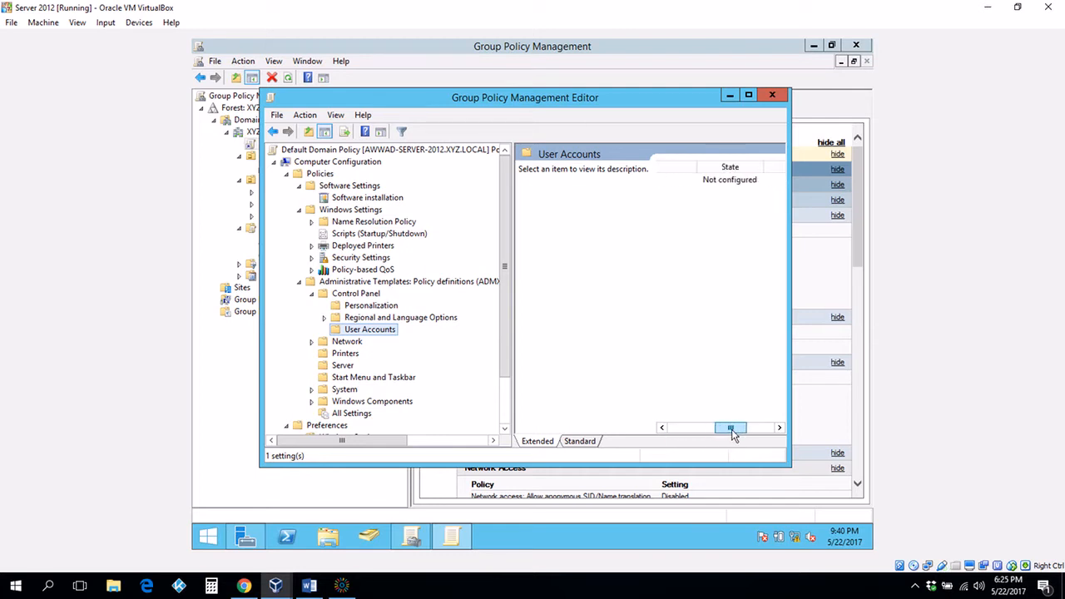
pyautogui.moveTo(729, 436); pyautogui.dragTo(689, 436)
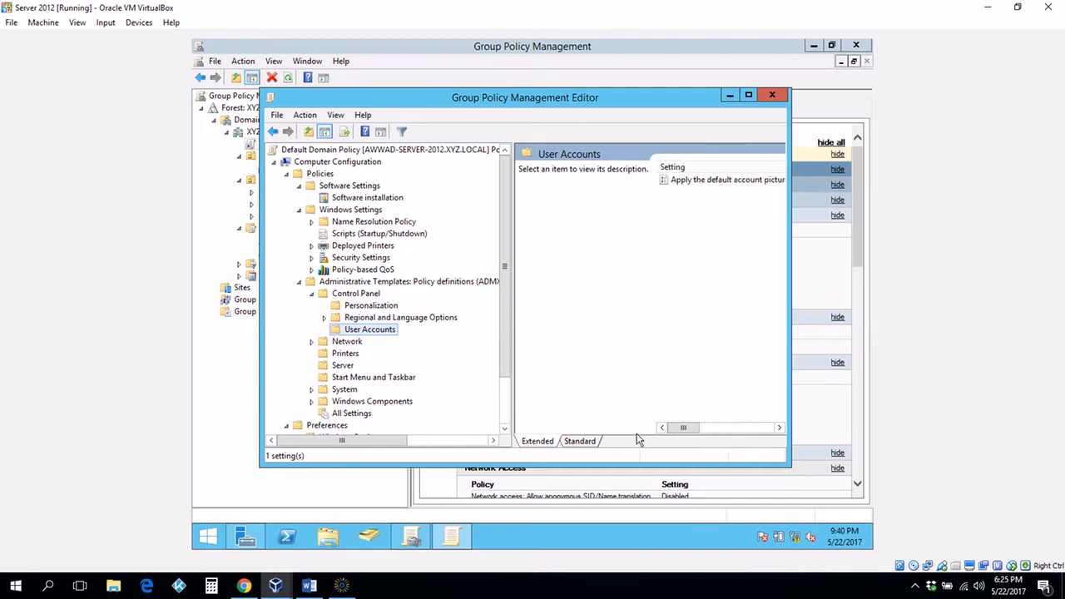
pyautogui.click(337, 319)
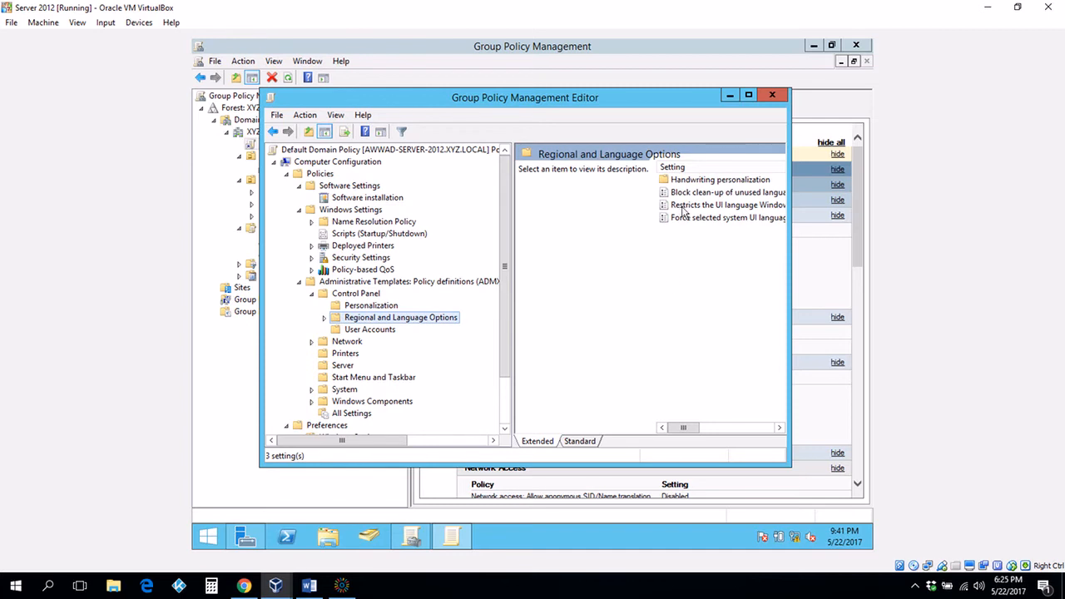
pyautogui.click(371, 306)
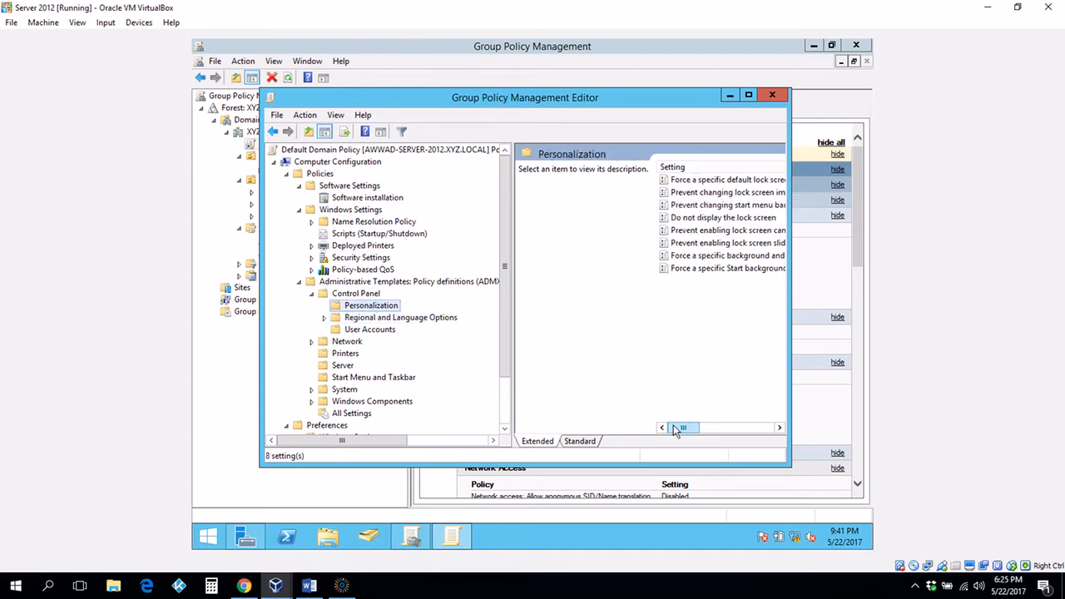
pyautogui.moveTo(683, 430); pyautogui.dragTo(730, 429)
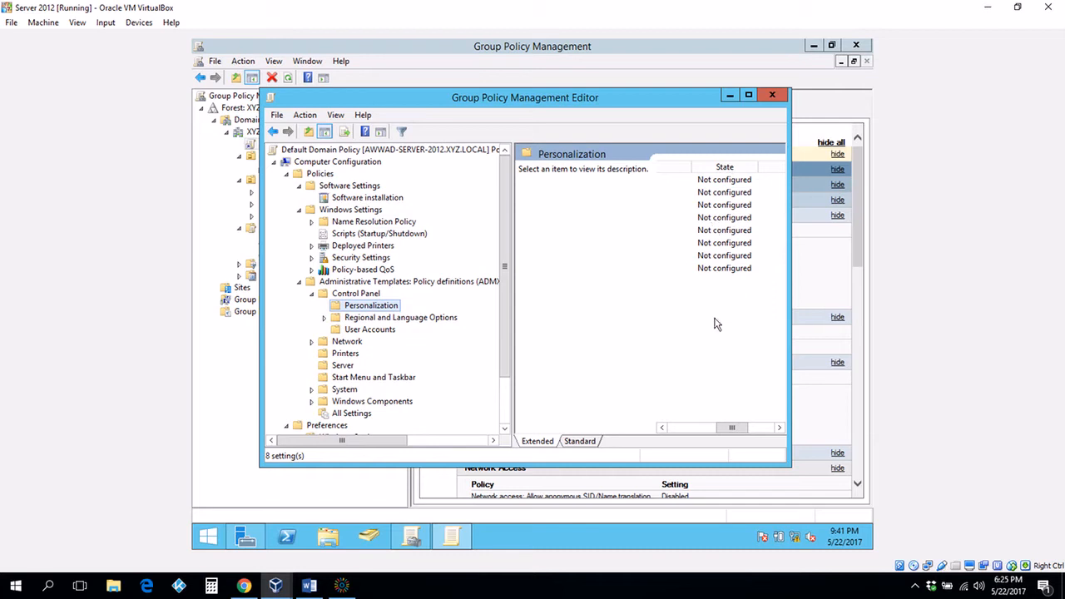
# Move the Default Domain Policy editor window around to view the console behind it, and close the editor
pyautogui.moveTo(541, 107); pyautogui.dragTo(699, 161)
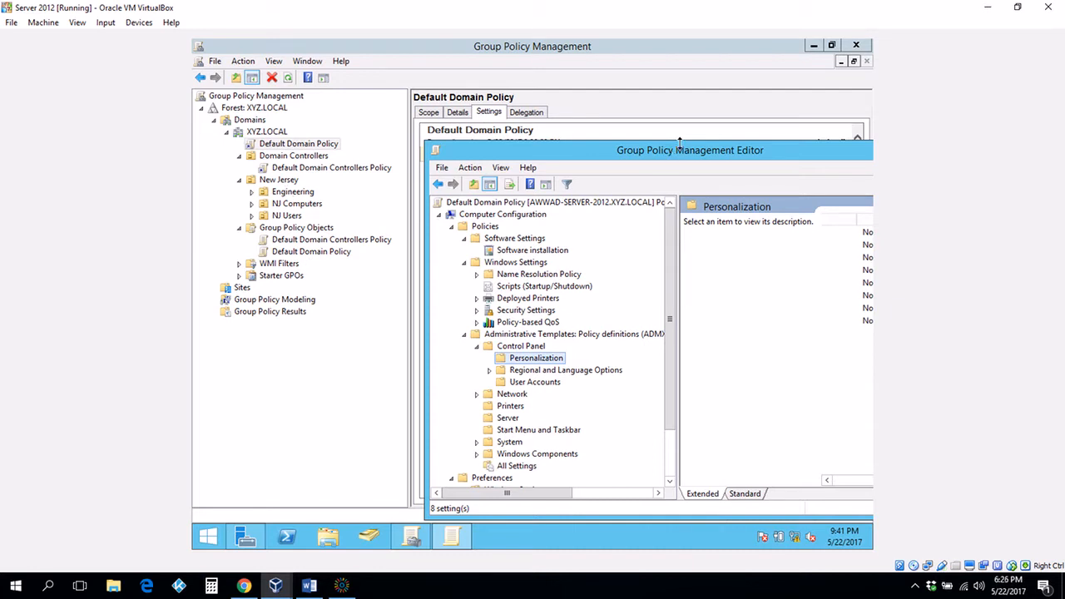
pyautogui.moveTo(678, 148); pyautogui.dragTo(476, 149)
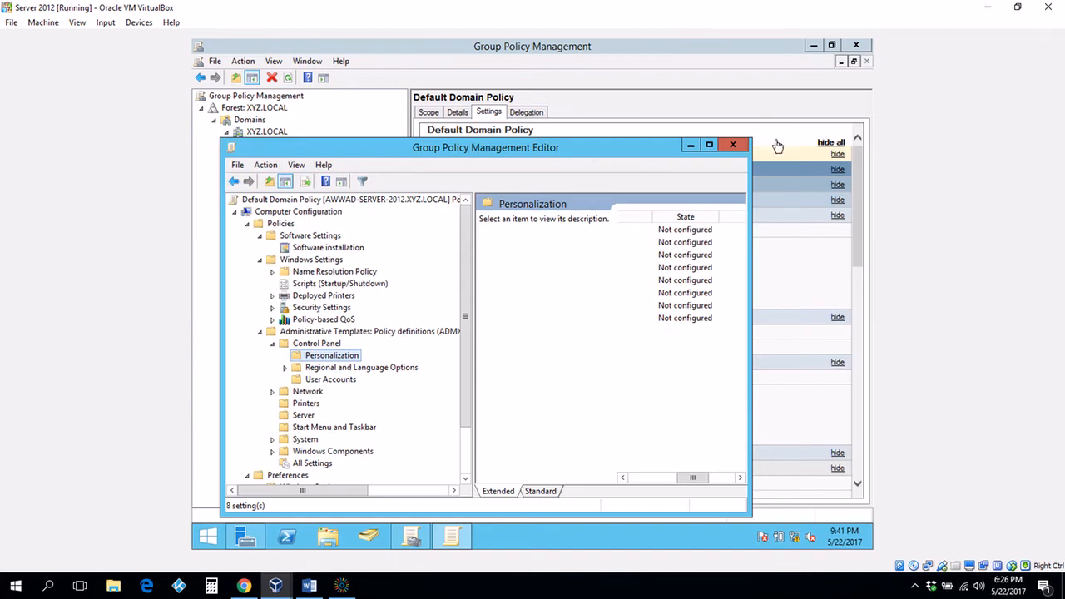
pyautogui.click(733, 146)
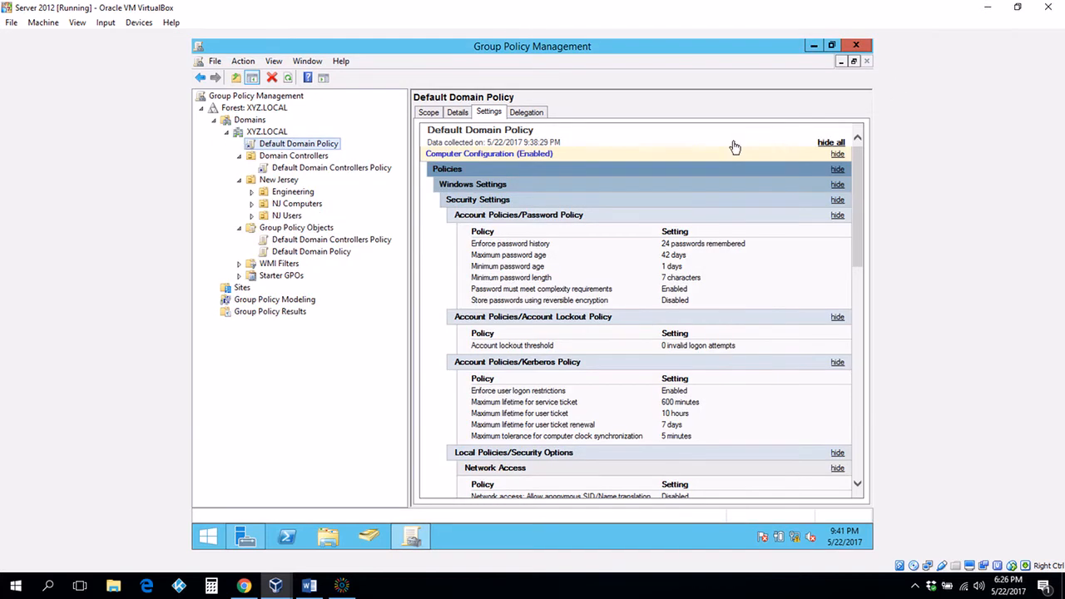
# Create a Group Policy object named New Test GPO in the Group Policy Objects container, with no source starter GPO
pyautogui.rightClick(292, 232)
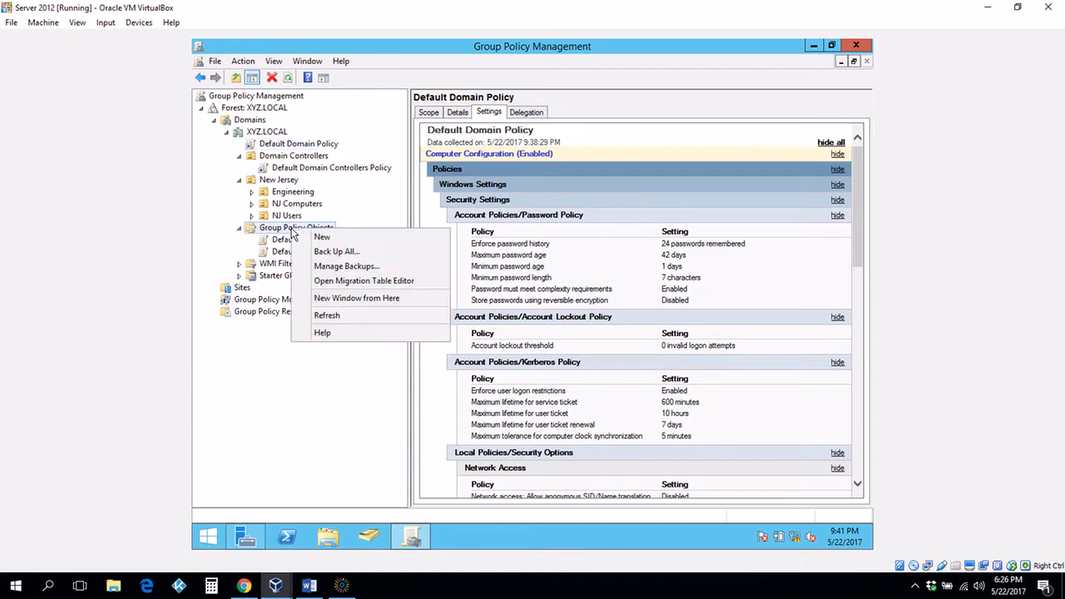
pyautogui.click(321, 237)
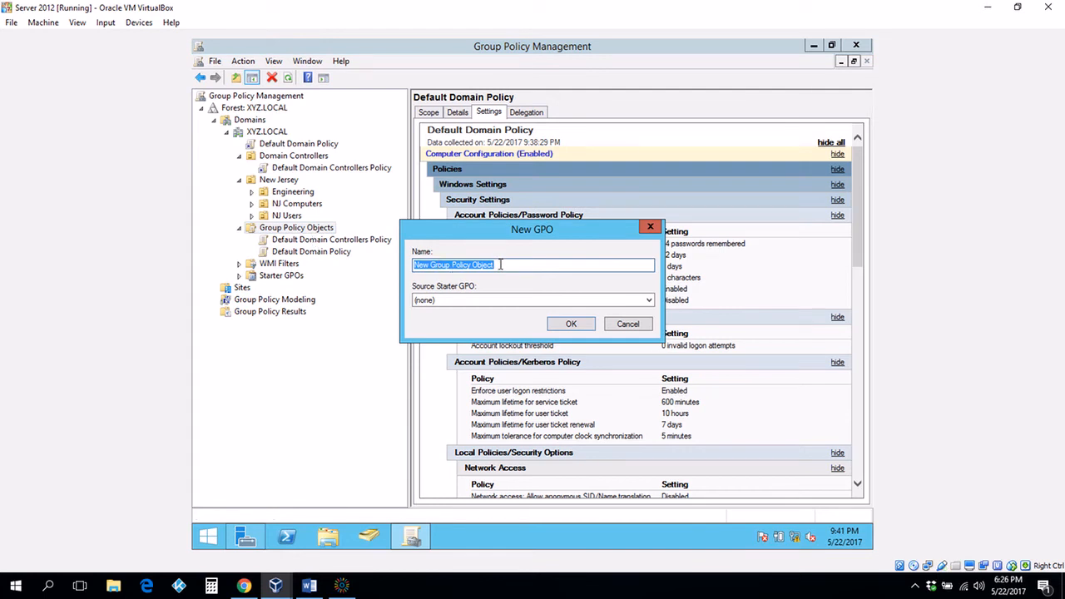
pyautogui.write('Newt ')
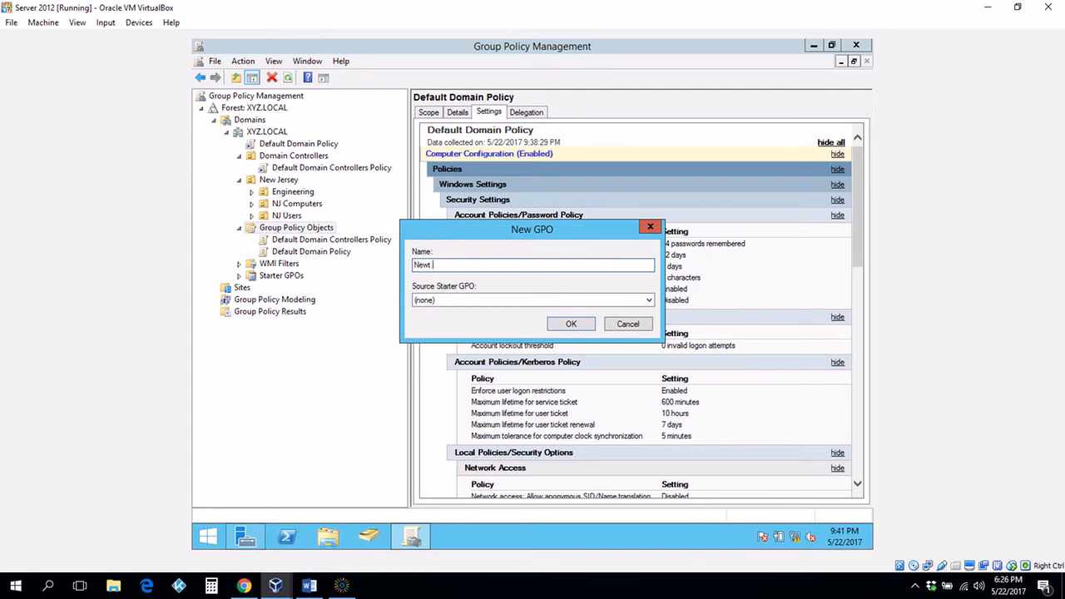
pyautogui.write('Test GPO')
pyautogui.click(432, 264)
pyautogui.press('BackSpace')
pyautogui.click(469, 299)
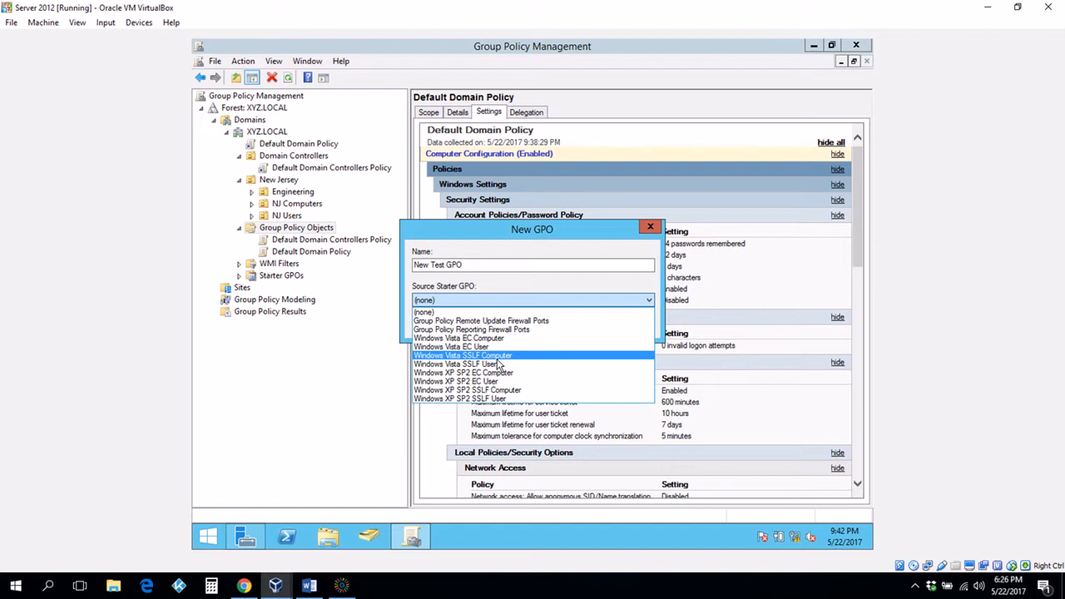
pyautogui.click(490, 300)
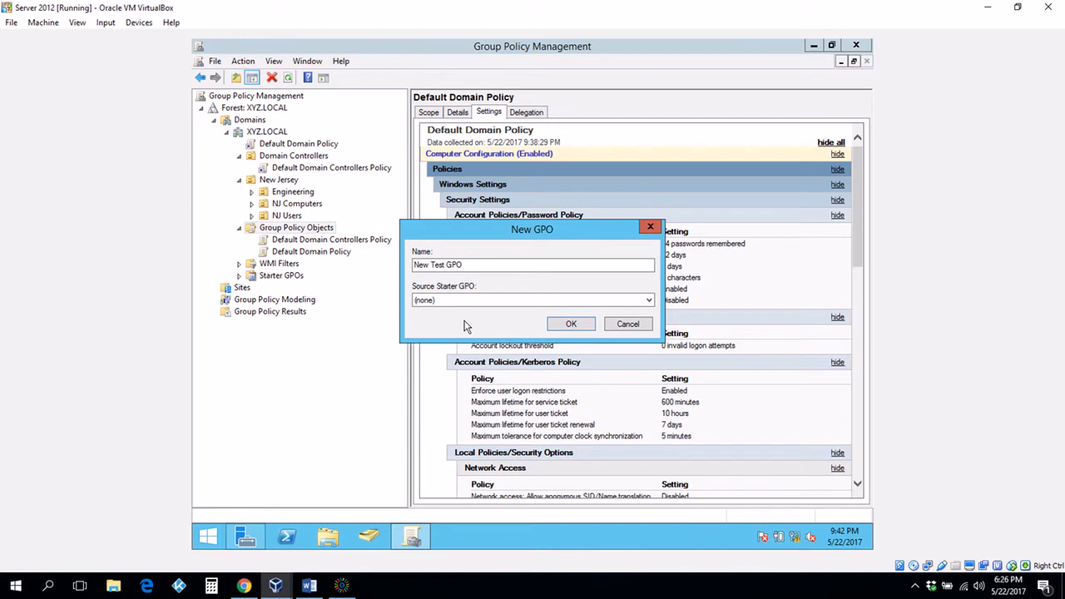
pyautogui.click(566, 324)
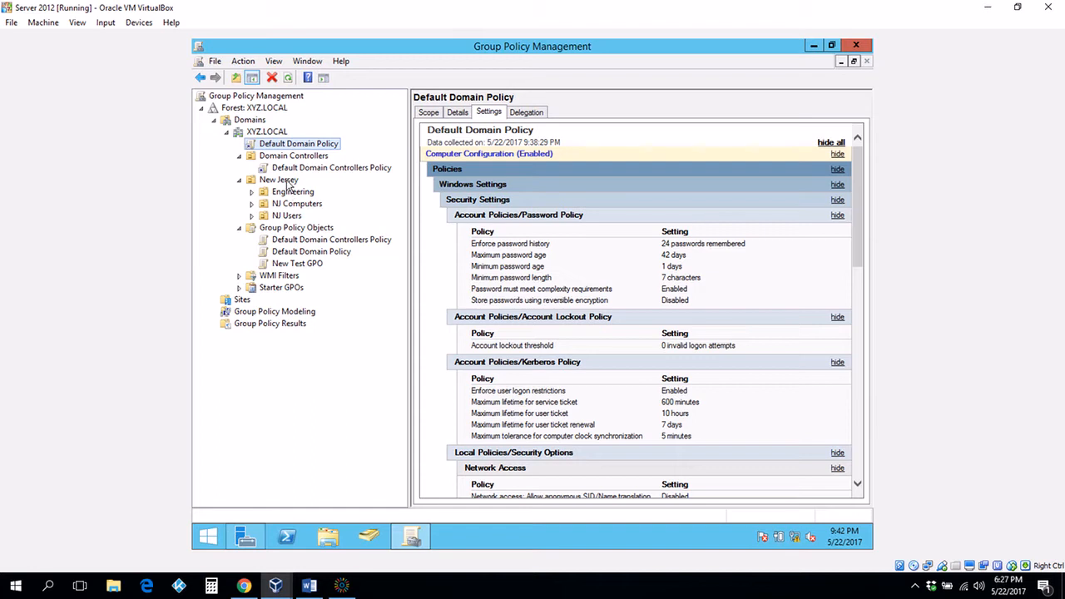
# Open New Test GPO for editing and maximize the editor window
pyautogui.rightClick(311, 270)
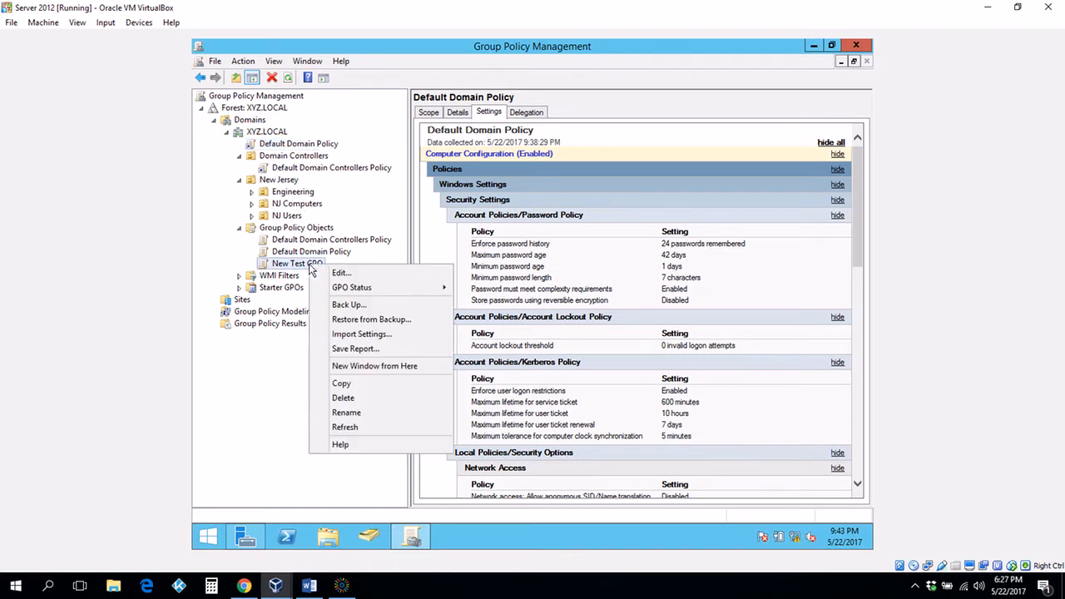
pyautogui.click(337, 274)
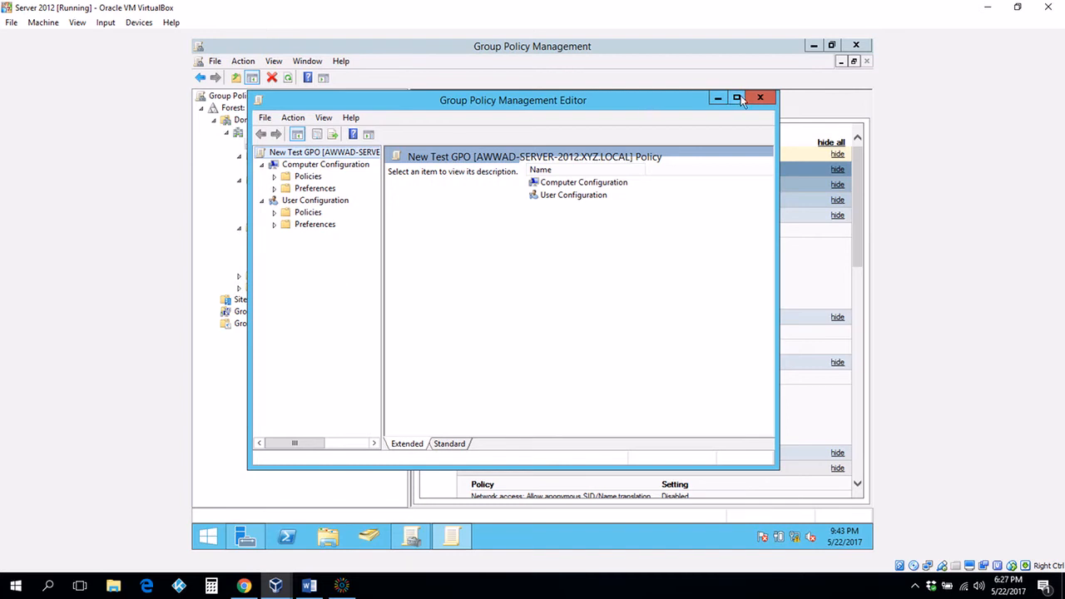
pyautogui.click(738, 98)
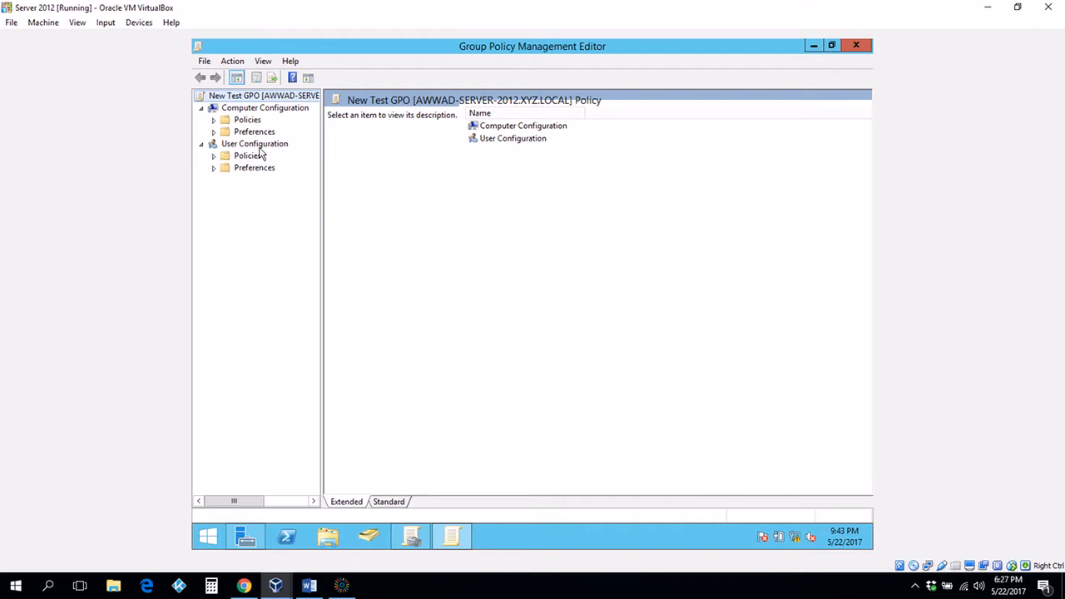
# Show the Add or Remove Programs settings under User Configuration's Policies, Administrative Templates, Control Panel, with the tree pane widened
pyautogui.click(214, 157)
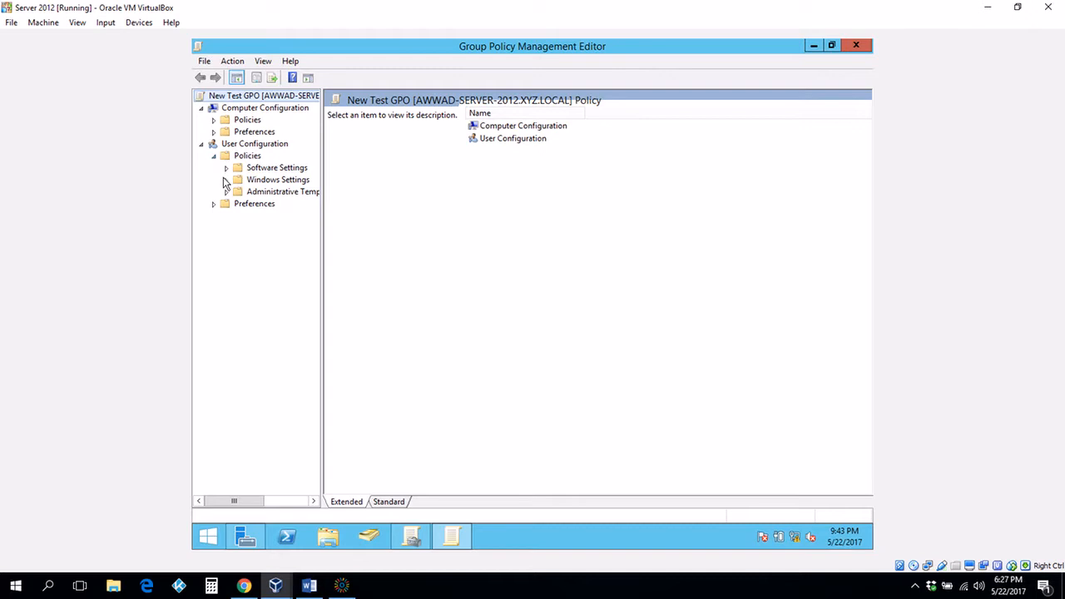
pyautogui.click(227, 192)
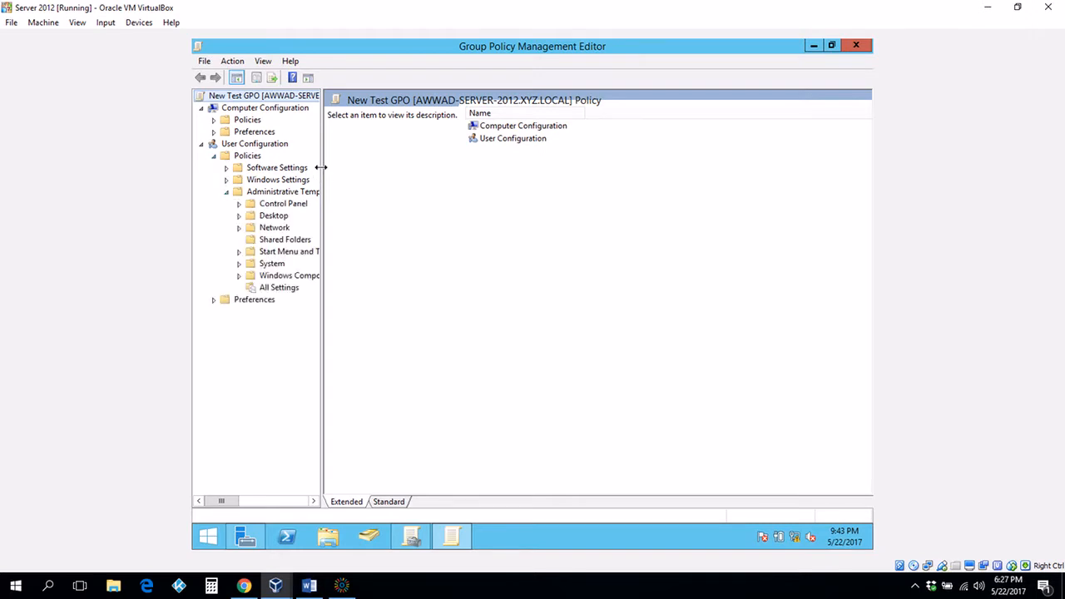
pyautogui.moveTo(321, 169); pyautogui.dragTo(416, 171)
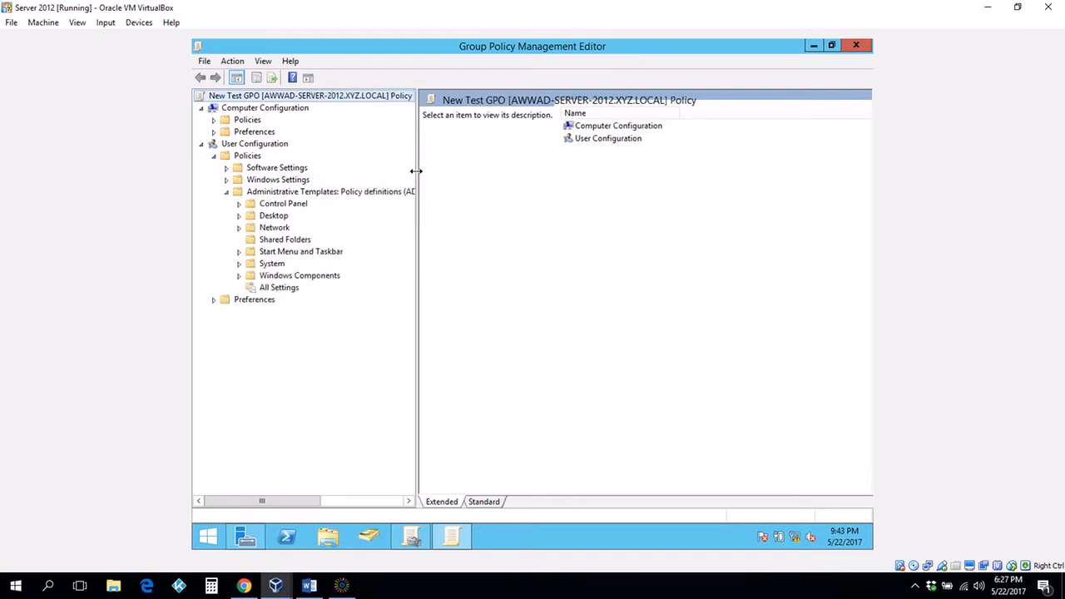
pyautogui.click(238, 205)
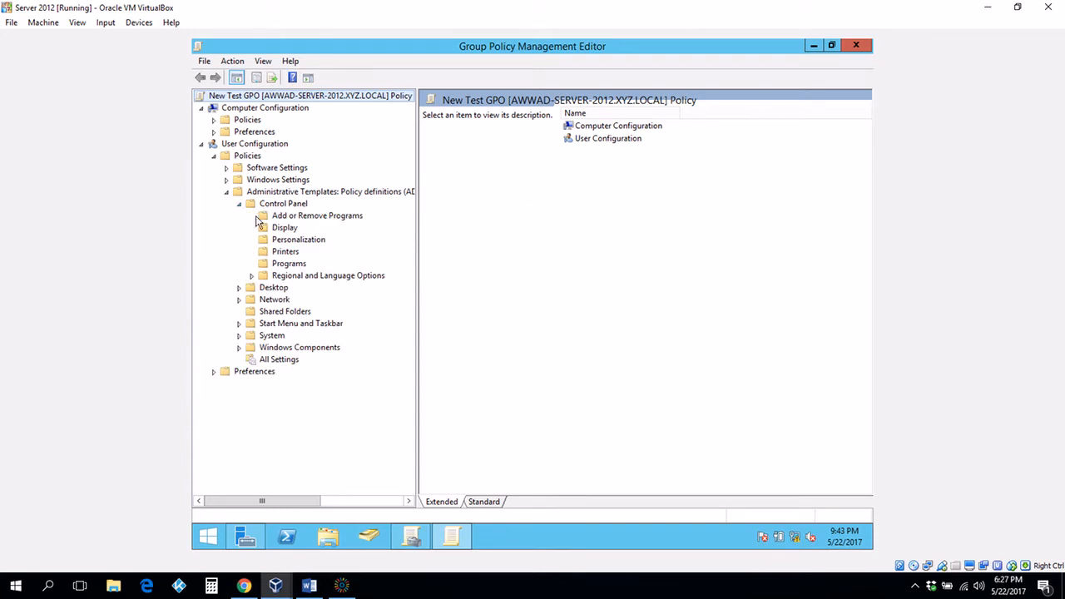
pyautogui.click(267, 218)
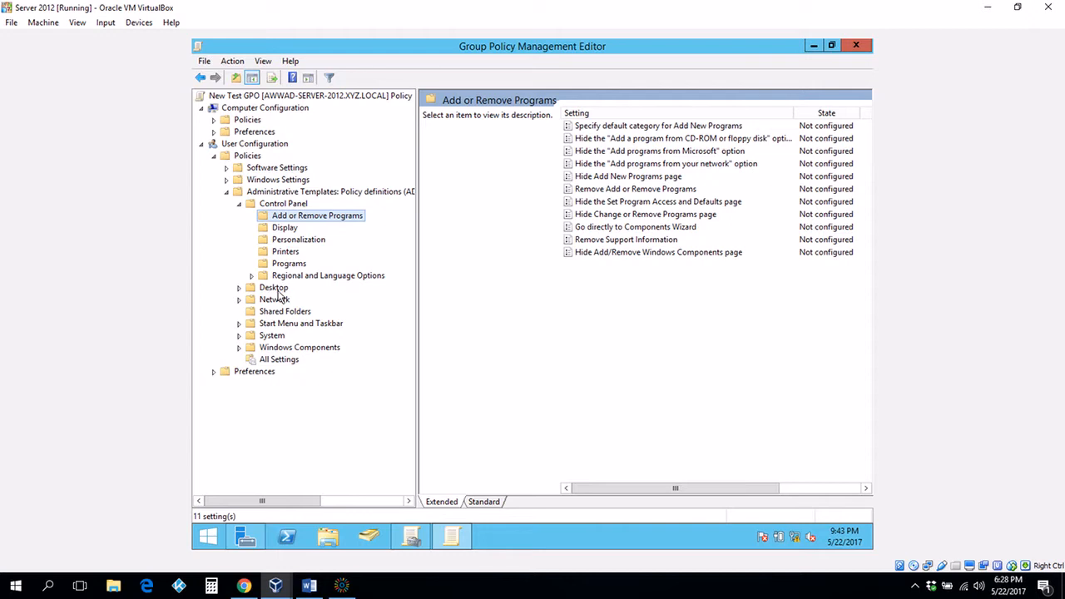
# Set the Remove Add or Remove Programs policy to Enabled, apply it, and close the policy editor
pyautogui.doubleClick(620, 190)
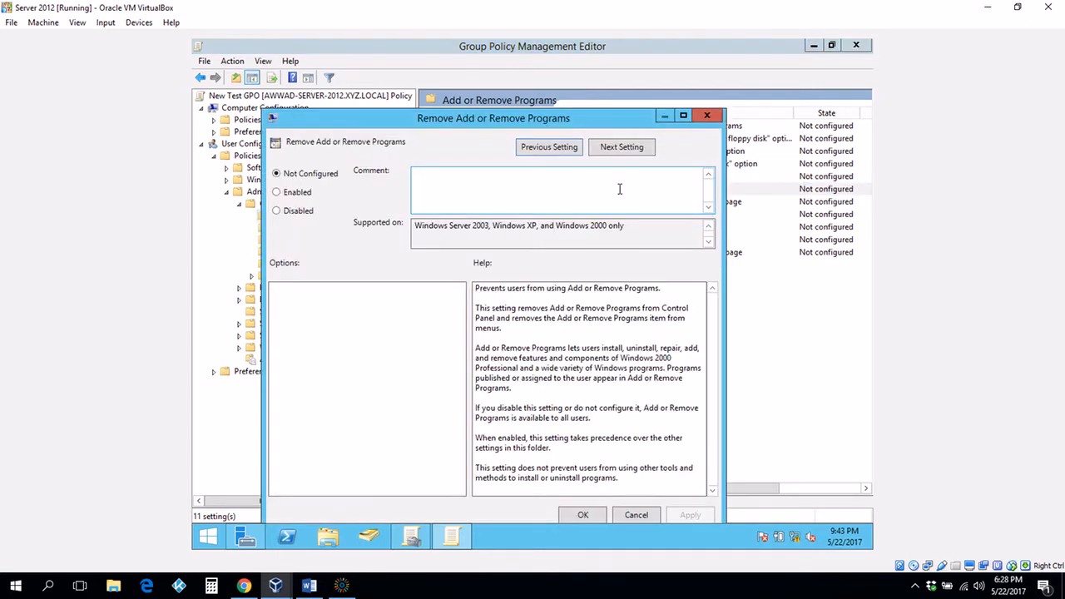
pyautogui.click(709, 115)
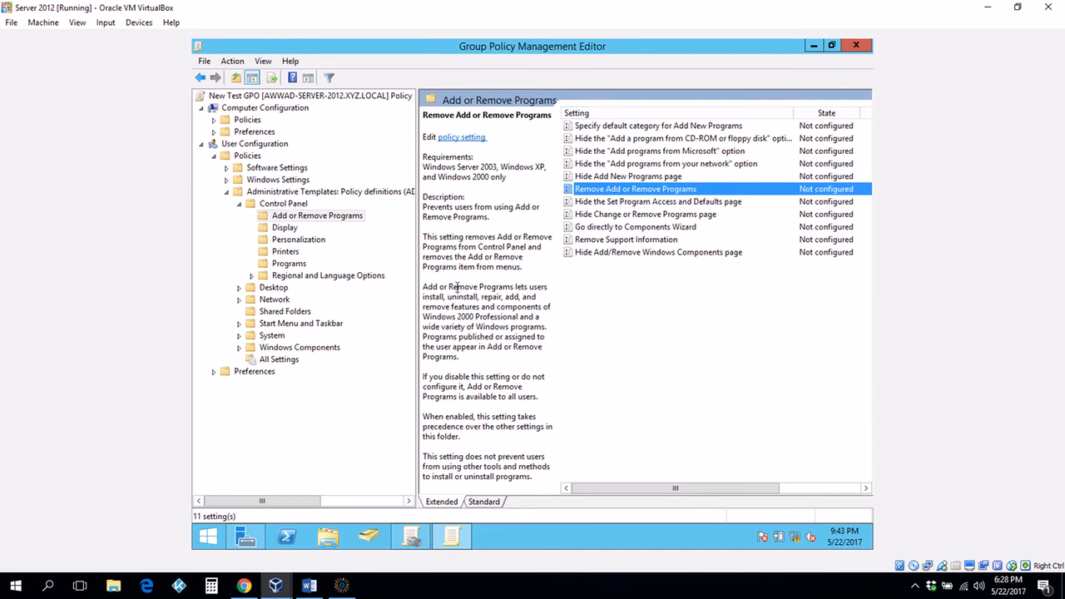
pyautogui.doubleClick(612, 191)
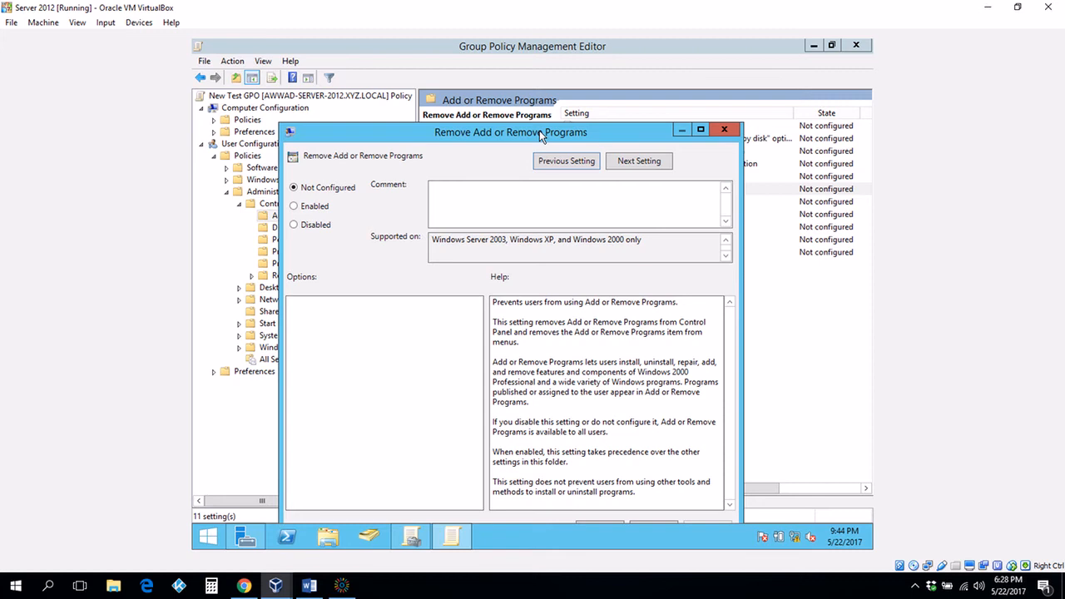
pyautogui.moveTo(539, 130); pyautogui.dragTo(604, 87)
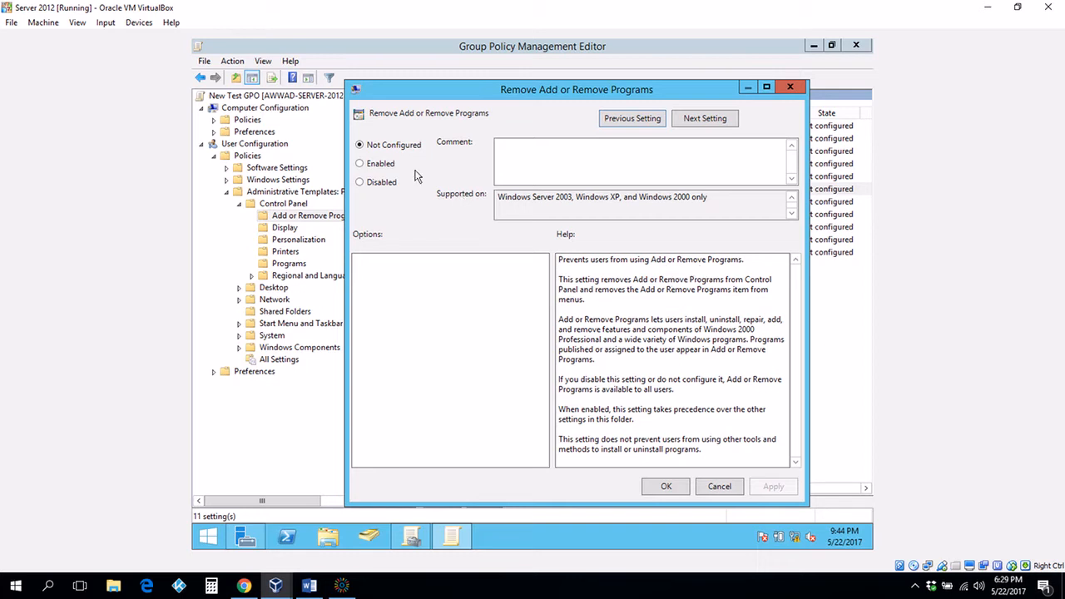
pyautogui.click(361, 164)
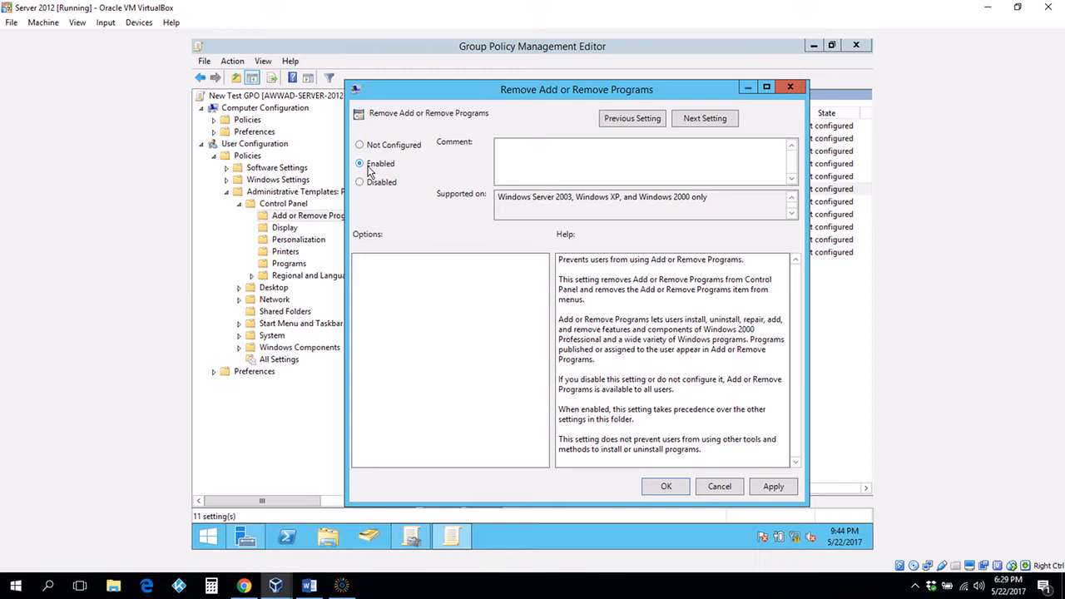
pyautogui.click(773, 488)
pyautogui.click(712, 489)
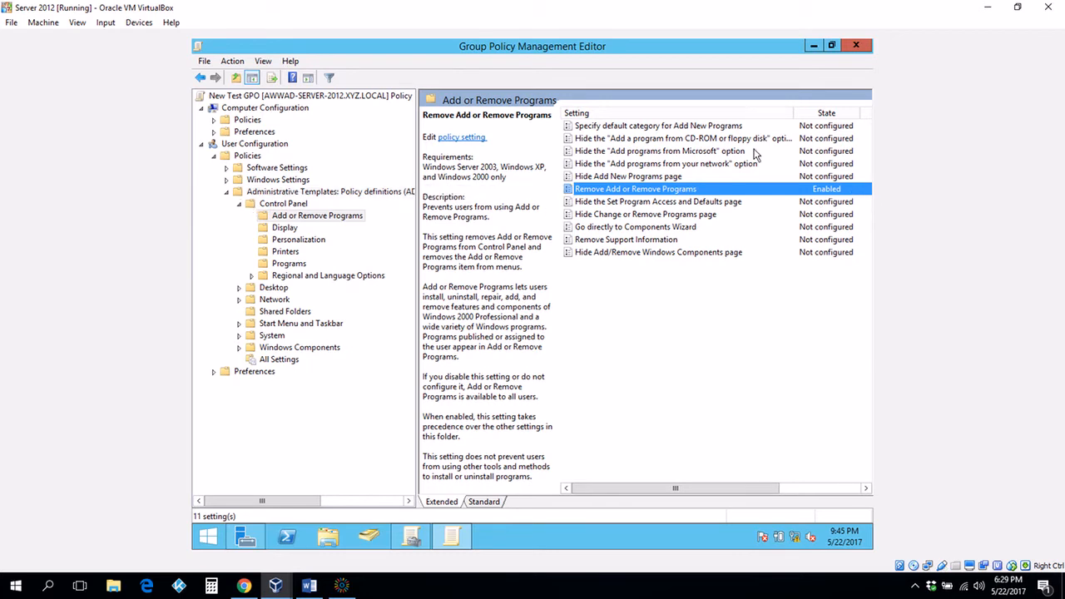
pyautogui.click(862, 47)
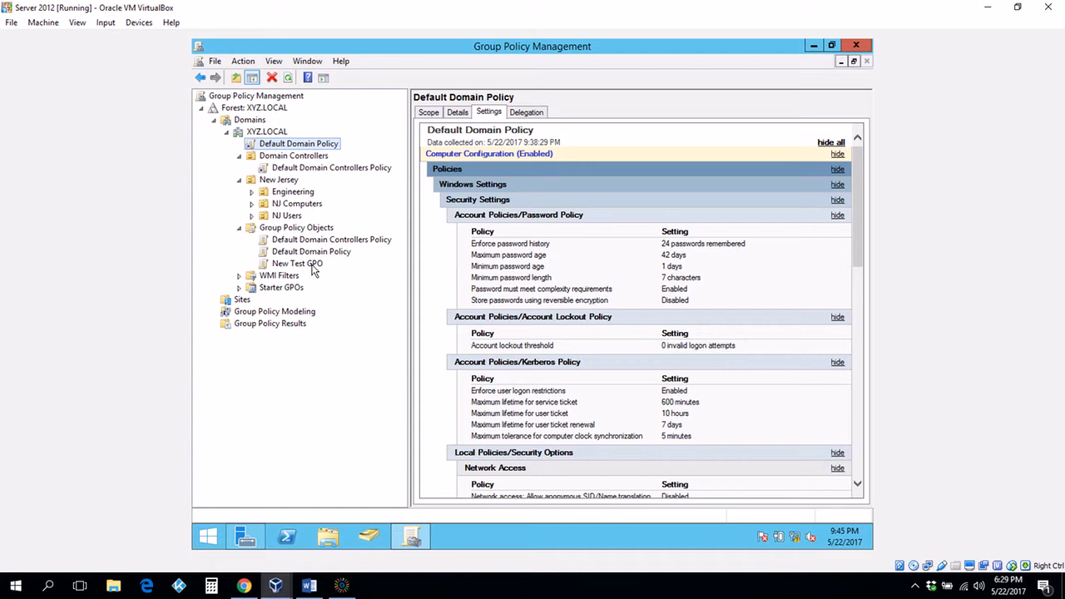
# Link the existing New Test GPO from the XYZ.LOCAL domain to the NJ Users organizational unit
pyautogui.rightClick(283, 220)
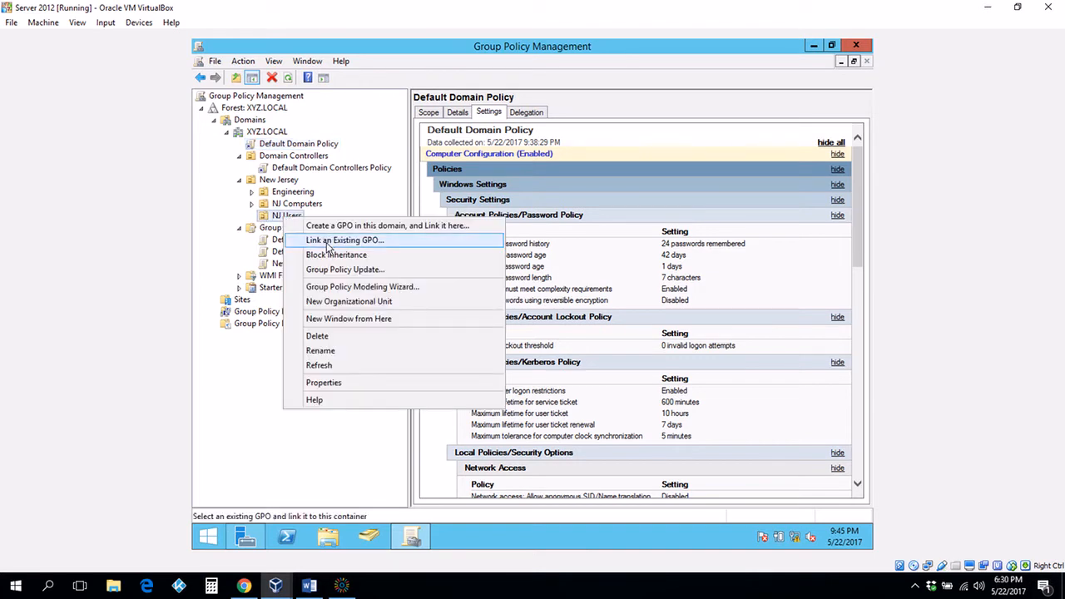
pyautogui.click(328, 243)
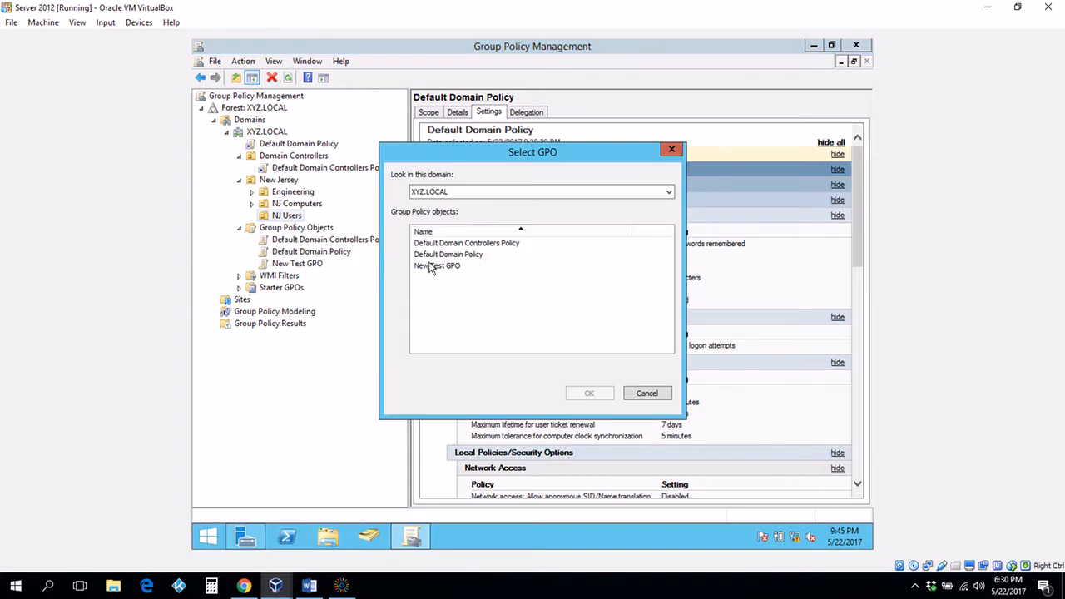
pyautogui.click(430, 266)
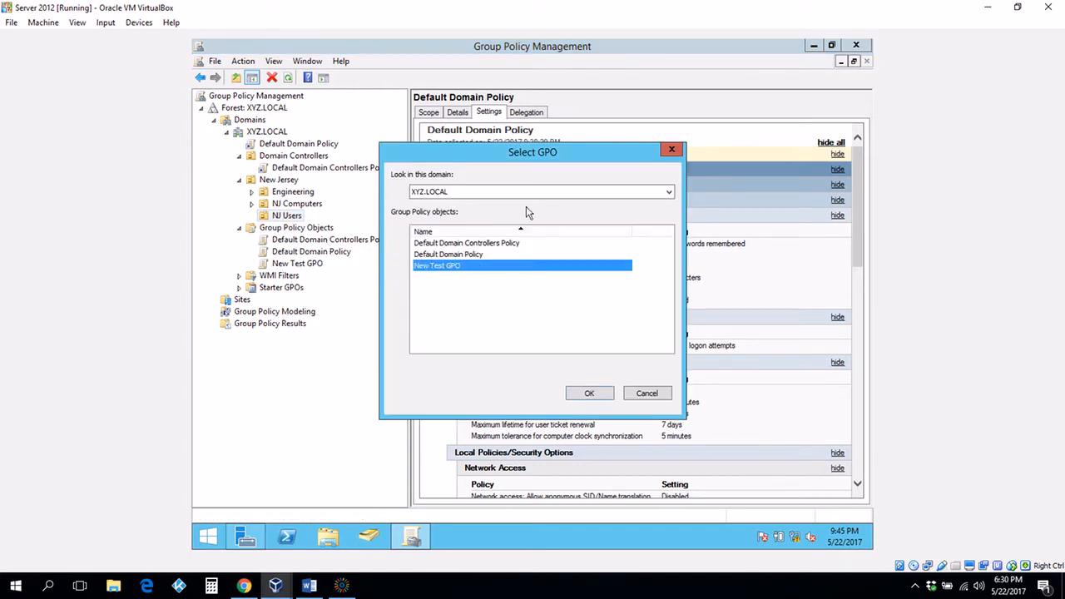
pyautogui.moveTo(547, 156); pyautogui.dragTo(682, 131)
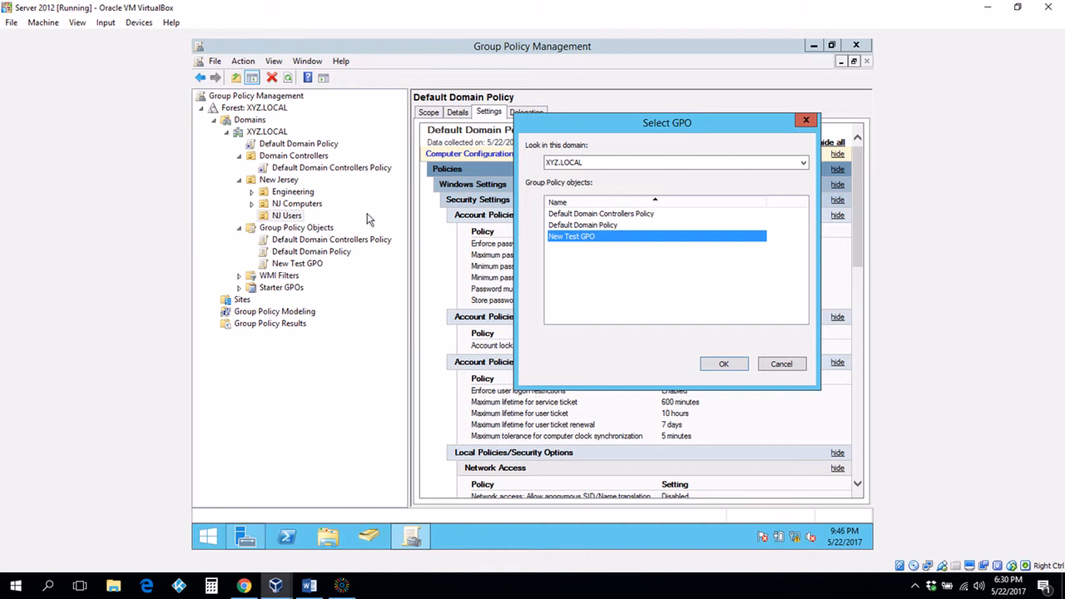
pyautogui.click(721, 363)
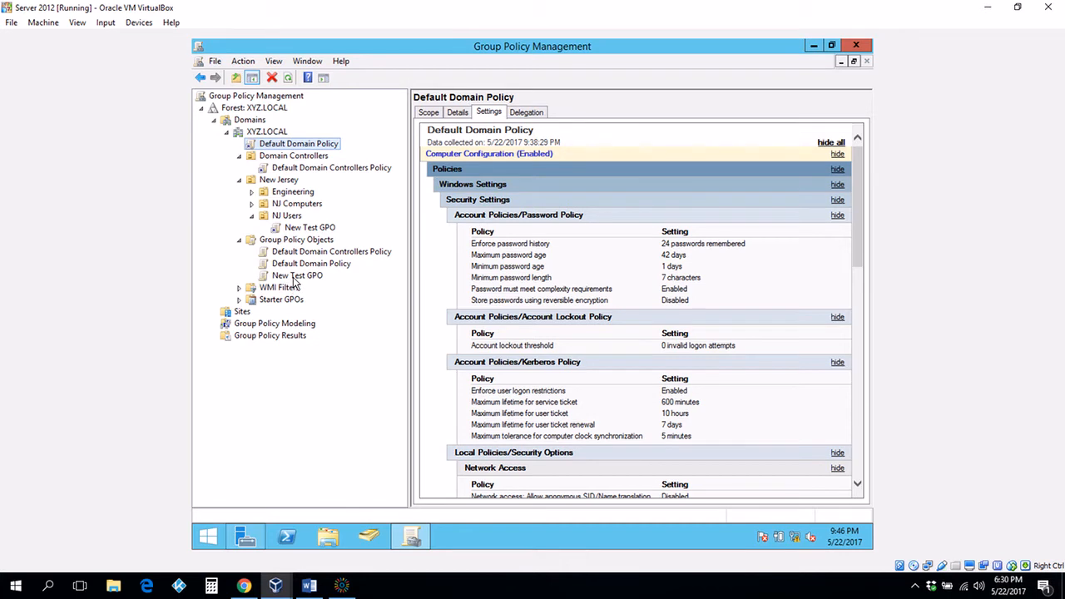
# Delete the New Test GPO link under NJ Users, keeping the Group Policy object itself
pyautogui.rightClick(306, 230)
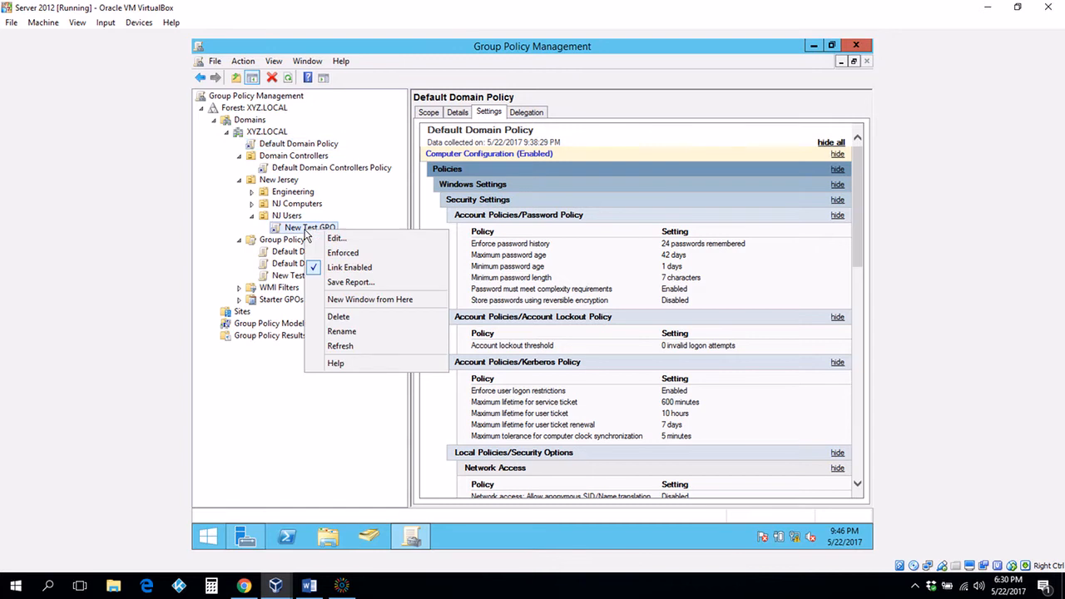
pyautogui.click(346, 316)
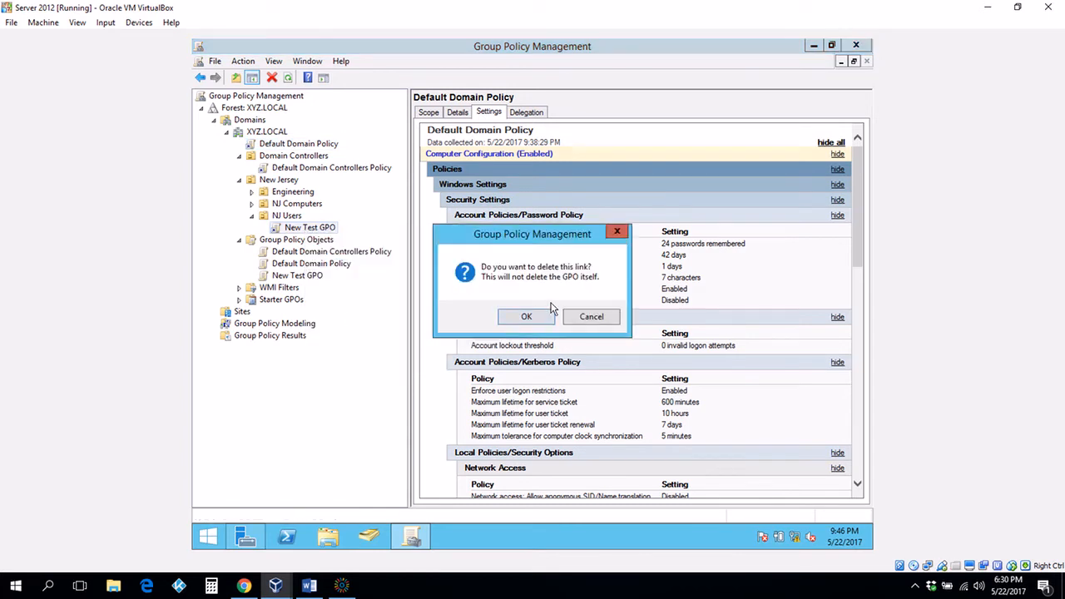
pyautogui.click(528, 317)
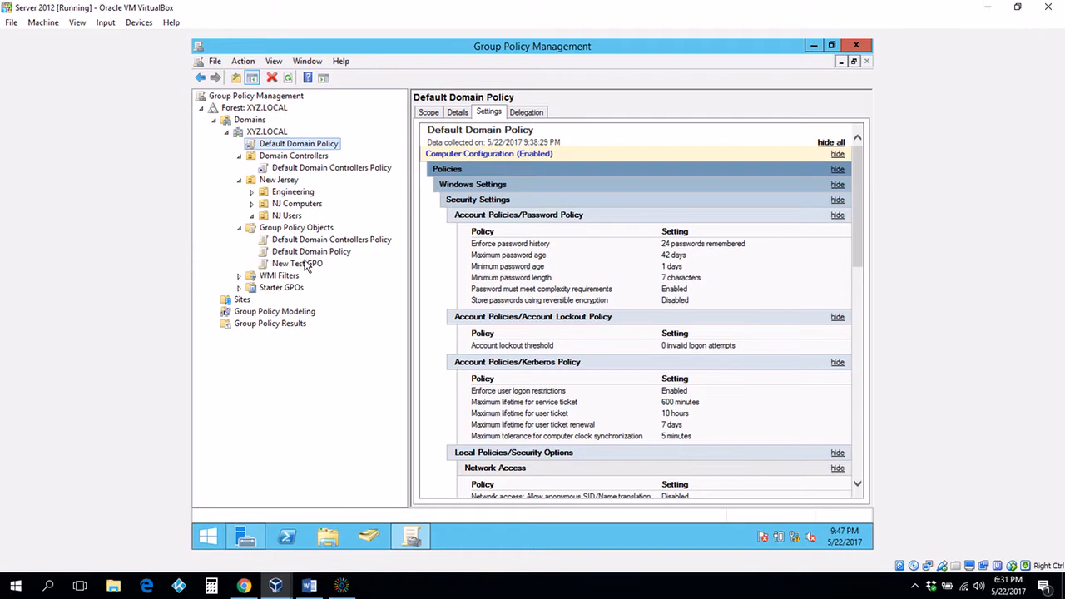
# Open New Test GPO for editing and list All Settings under Computer Configuration's Policies, Administrative Templates, with the tree pane widened
pyautogui.rightClick(307, 264)
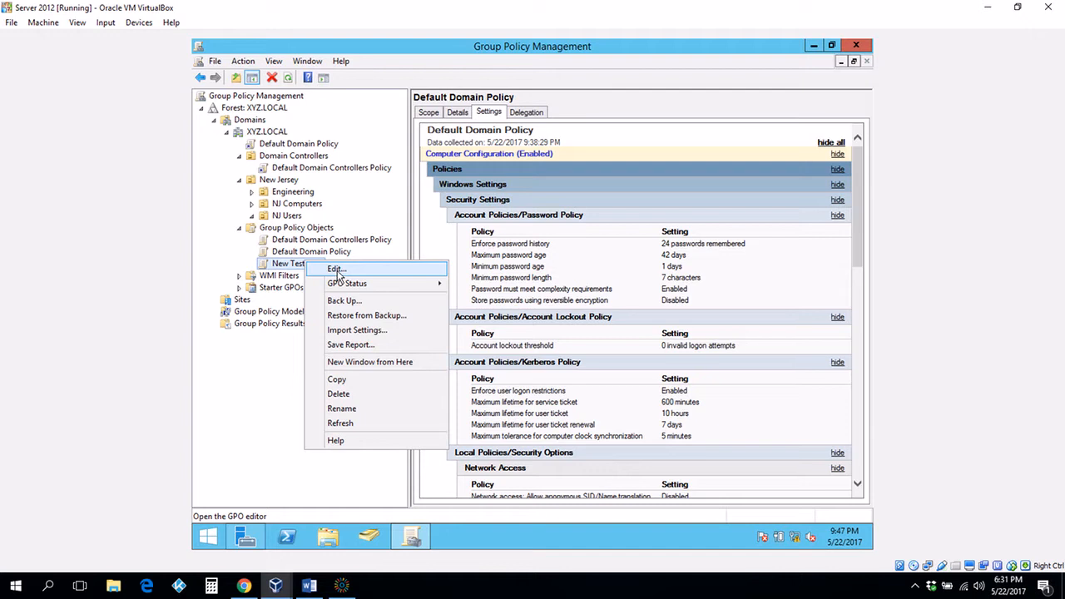
pyautogui.click(337, 268)
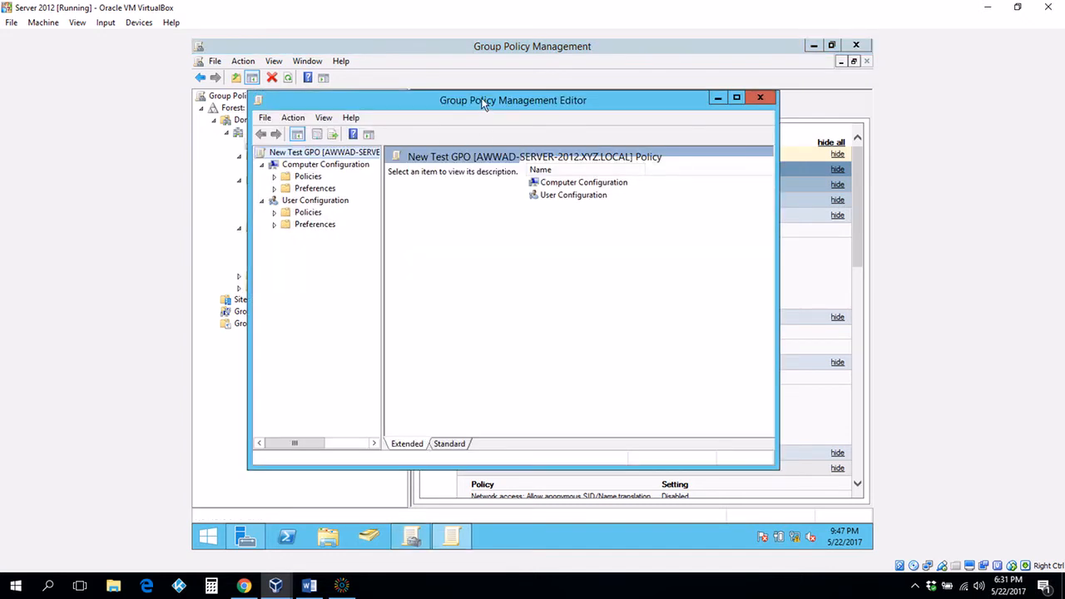
pyautogui.moveTo(482, 102); pyautogui.dragTo(662, 93)
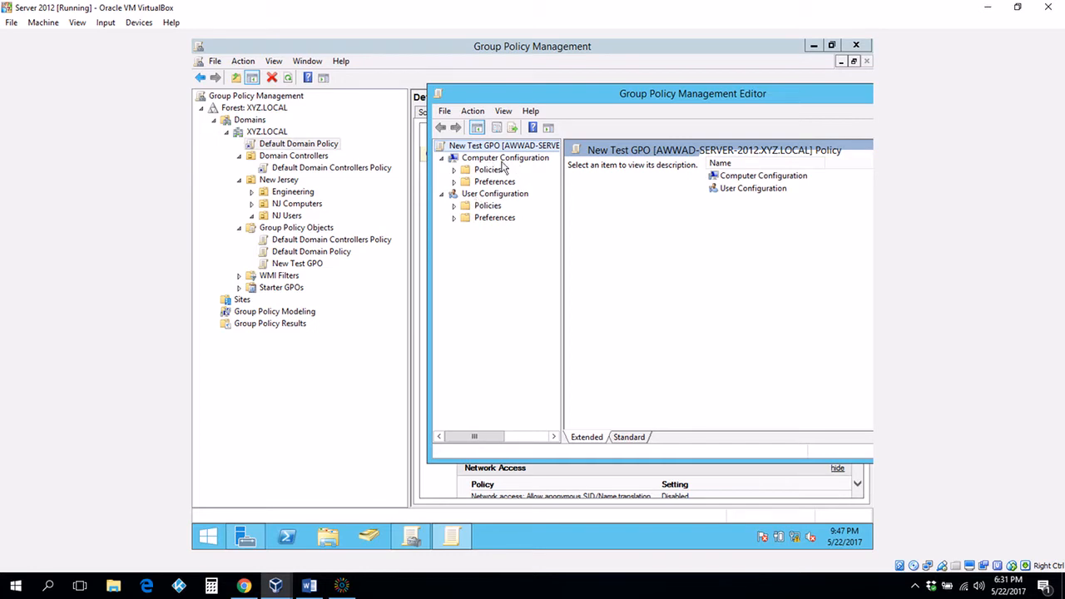
pyautogui.click(456, 170)
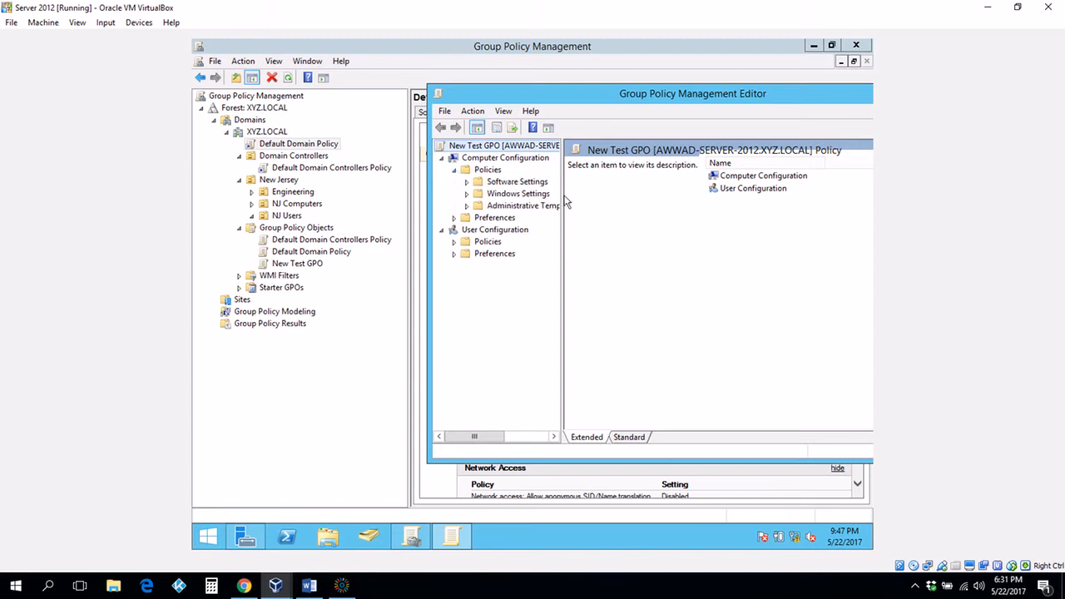
pyautogui.moveTo(562, 197); pyautogui.dragTo(629, 205)
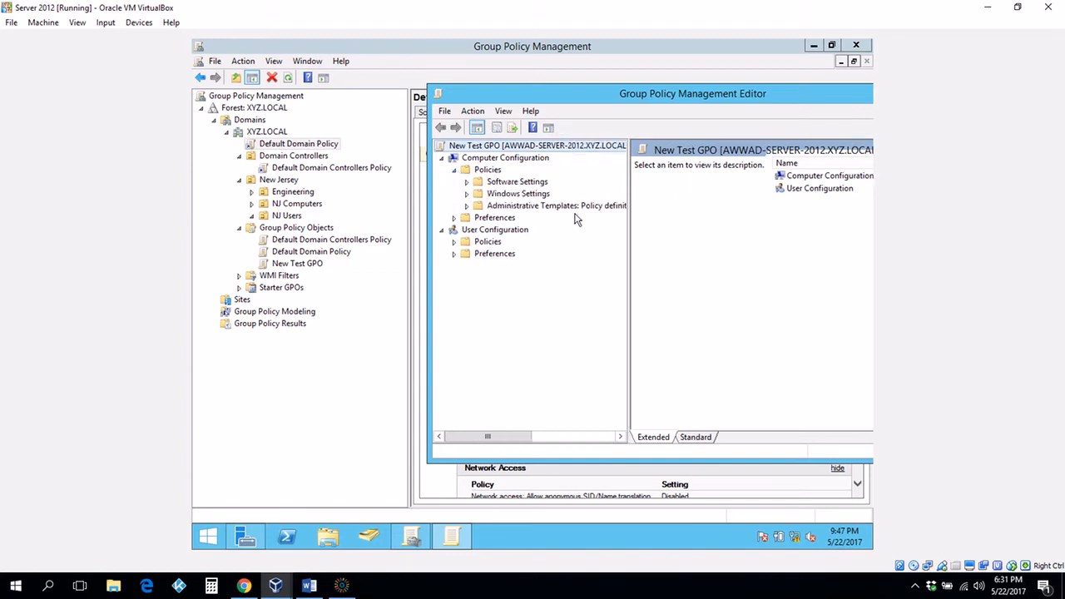
pyautogui.click(467, 205)
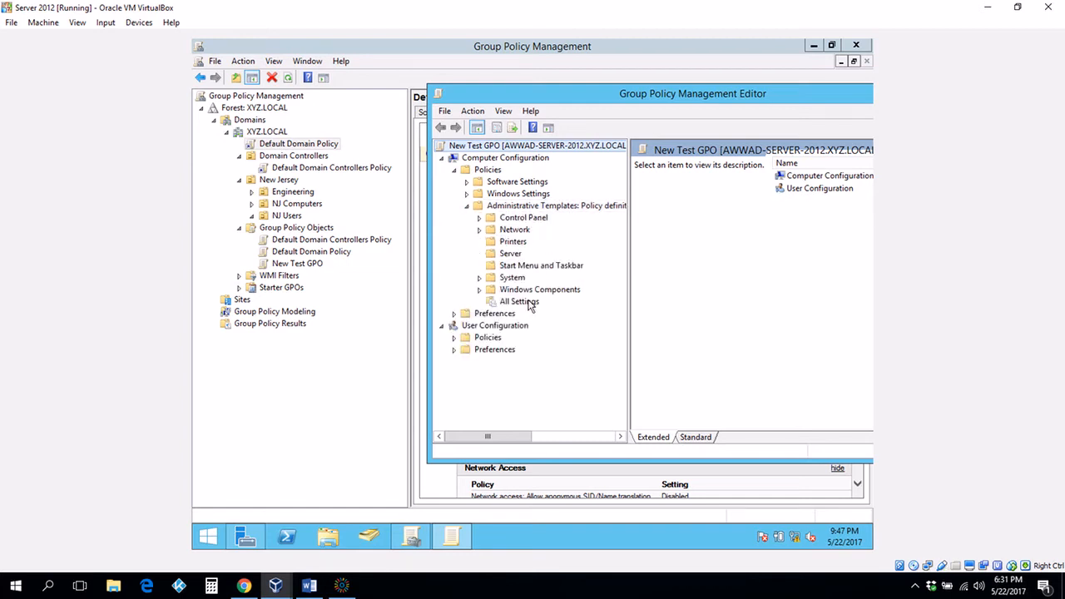
pyautogui.click(527, 305)
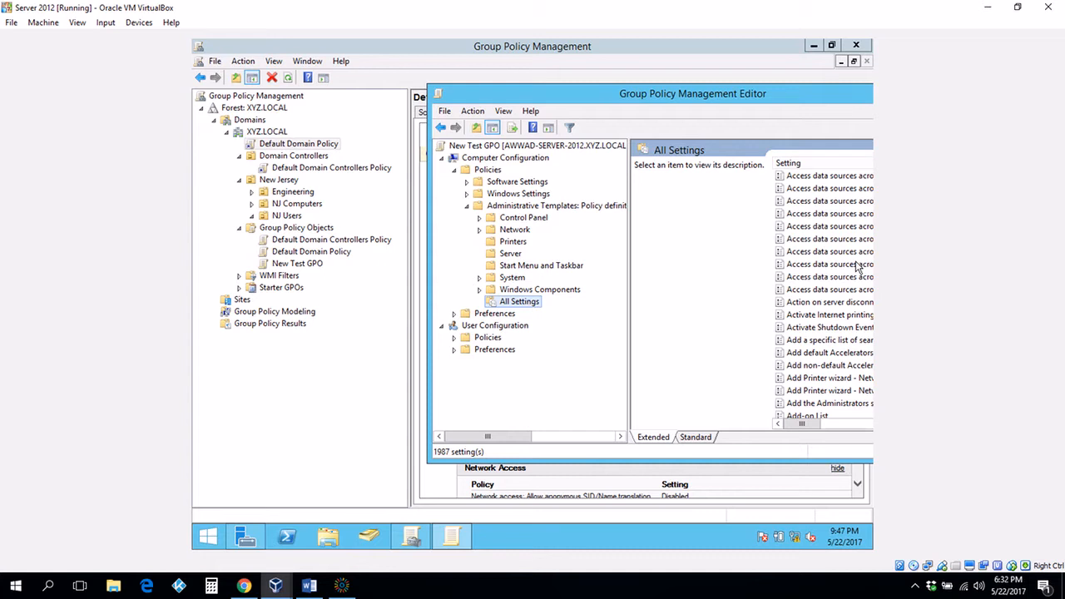
# Browse the computer policies in the All Settings list, then close the policy editor
pyautogui.moveTo(756, 98); pyautogui.dragTo(556, 98)
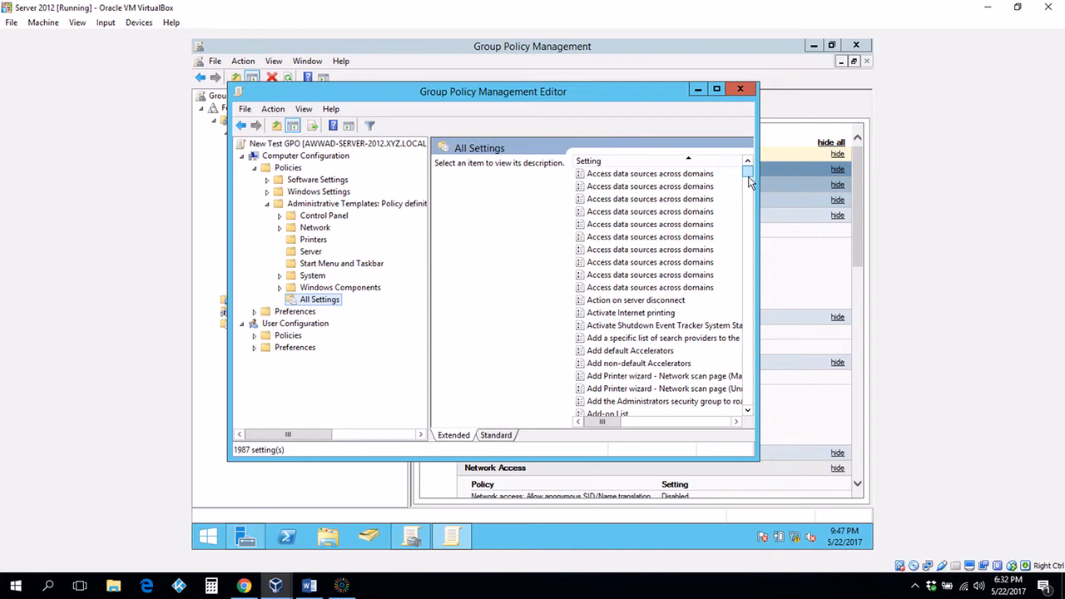
pyautogui.moveTo(748, 176); pyautogui.dragTo(753, 224)
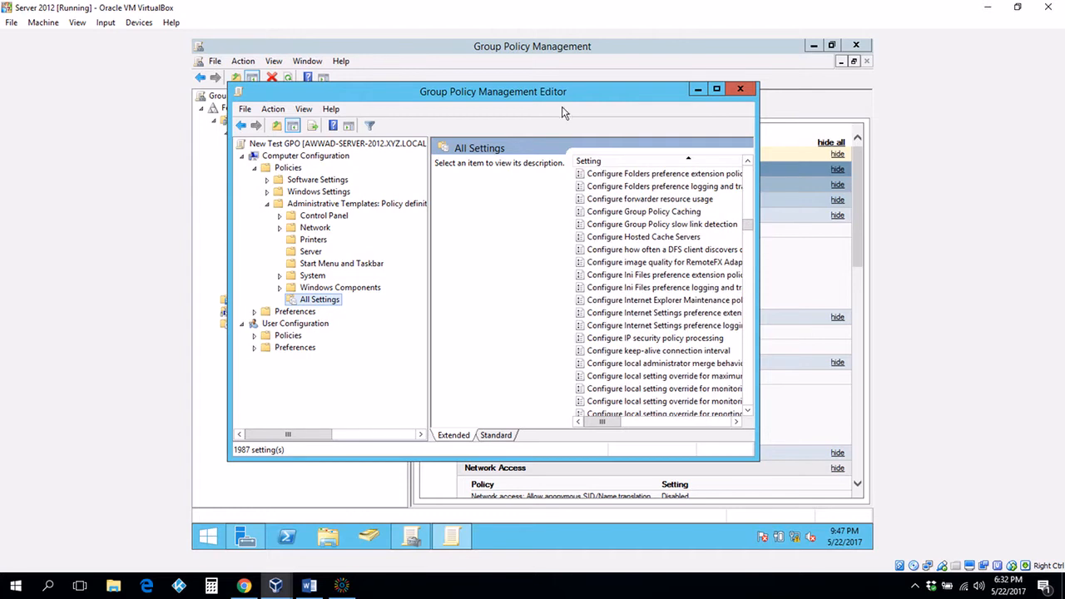
pyautogui.moveTo(562, 98); pyautogui.dragTo(665, 103)
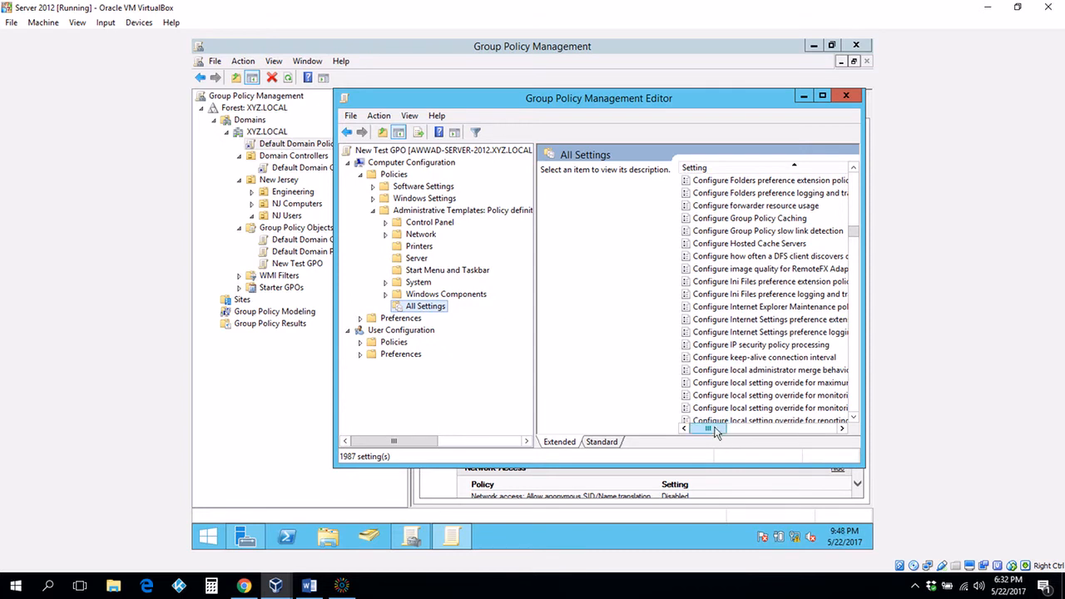
pyautogui.moveTo(704, 429)
pyautogui.mouseDown()
pyautogui.moveTo(756, 432)
pyautogui.moveTo(714, 429)
pyautogui.mouseUp()
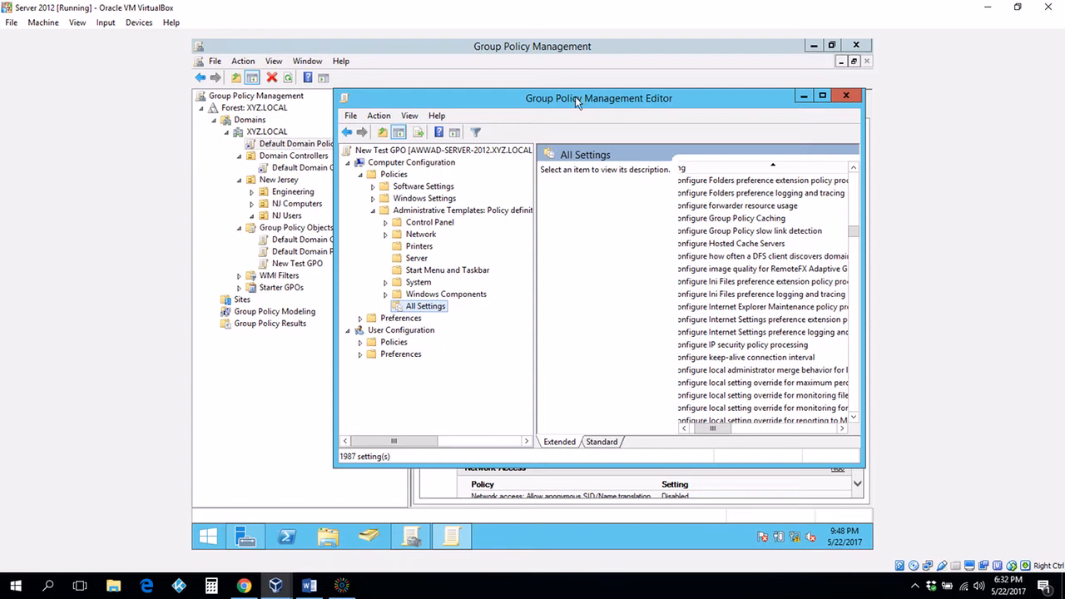
pyautogui.moveTo(577, 101); pyautogui.dragTo(669, 107)
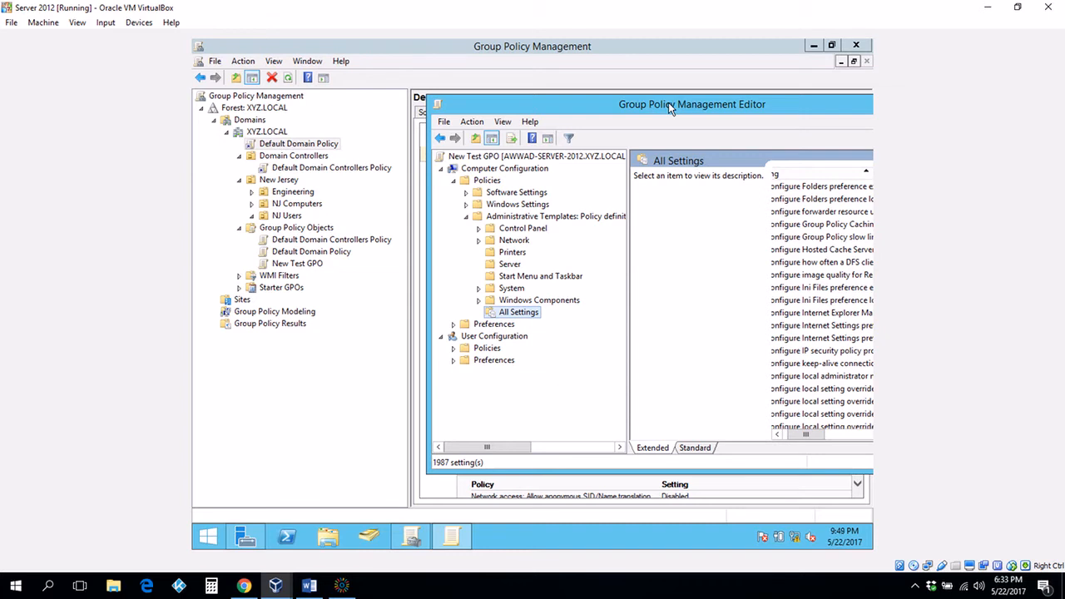
pyautogui.moveTo(669, 103); pyautogui.dragTo(549, 120)
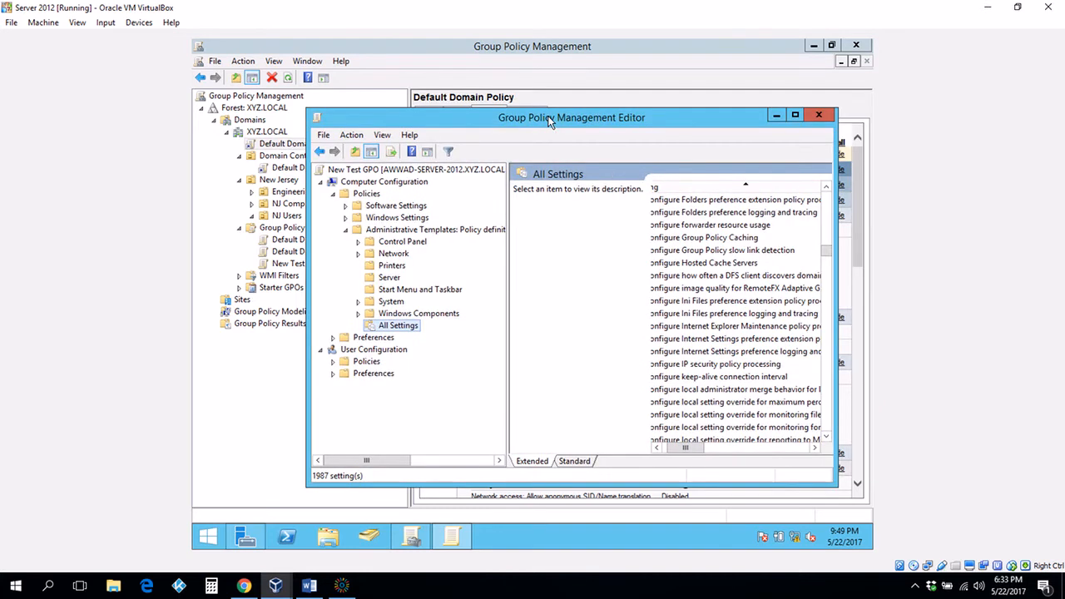
pyautogui.click(819, 116)
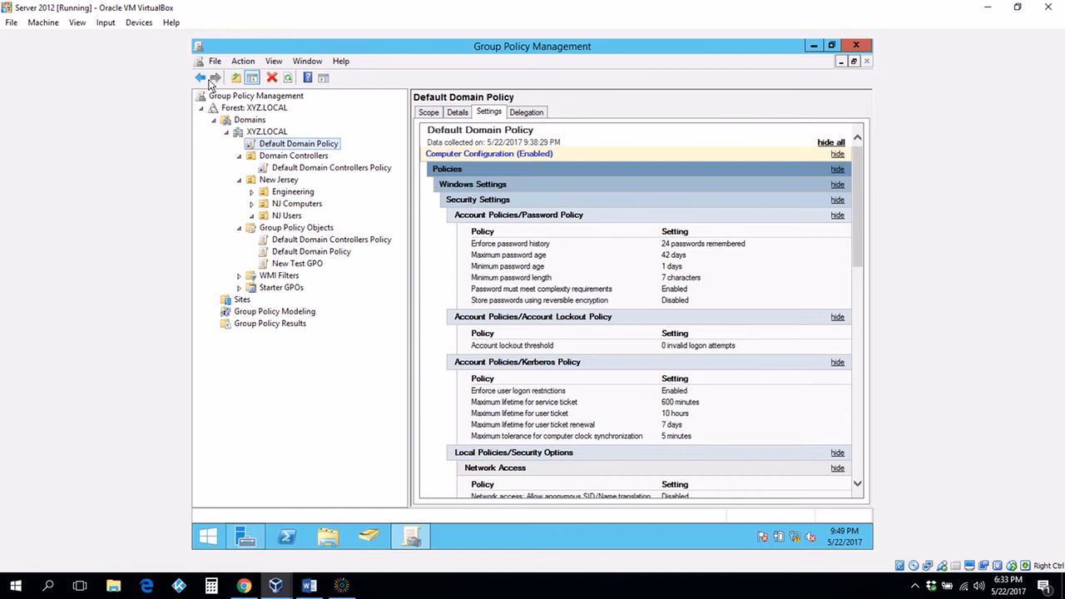
# View the Default Domain Controllers Policy settings, dismissing the link notice, and display the Starter GPOs in XYZ.LOCAL
pyautogui.click(317, 169)
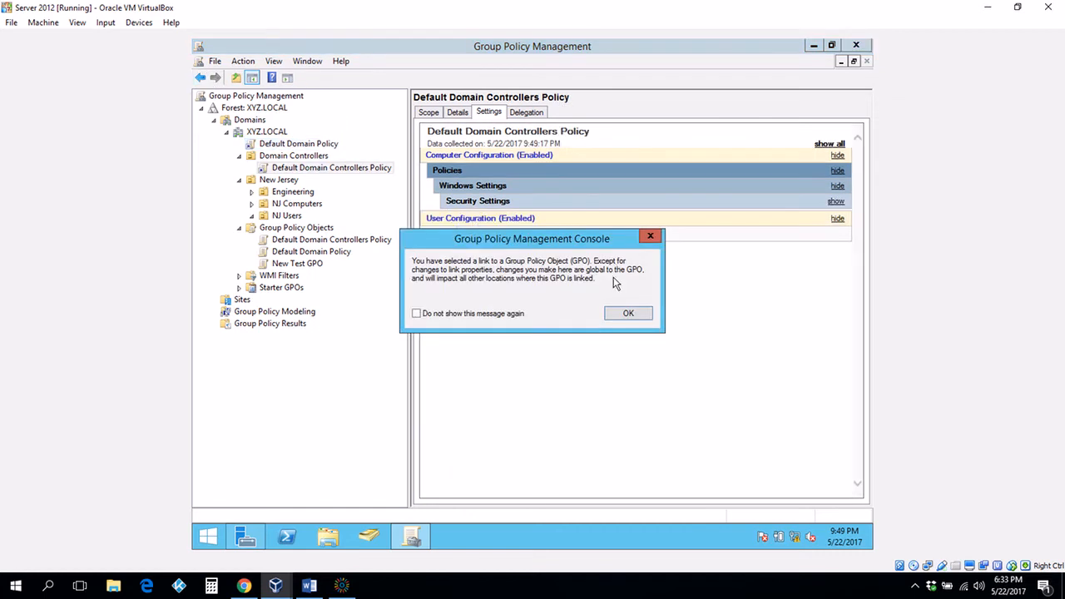
pyautogui.click(628, 314)
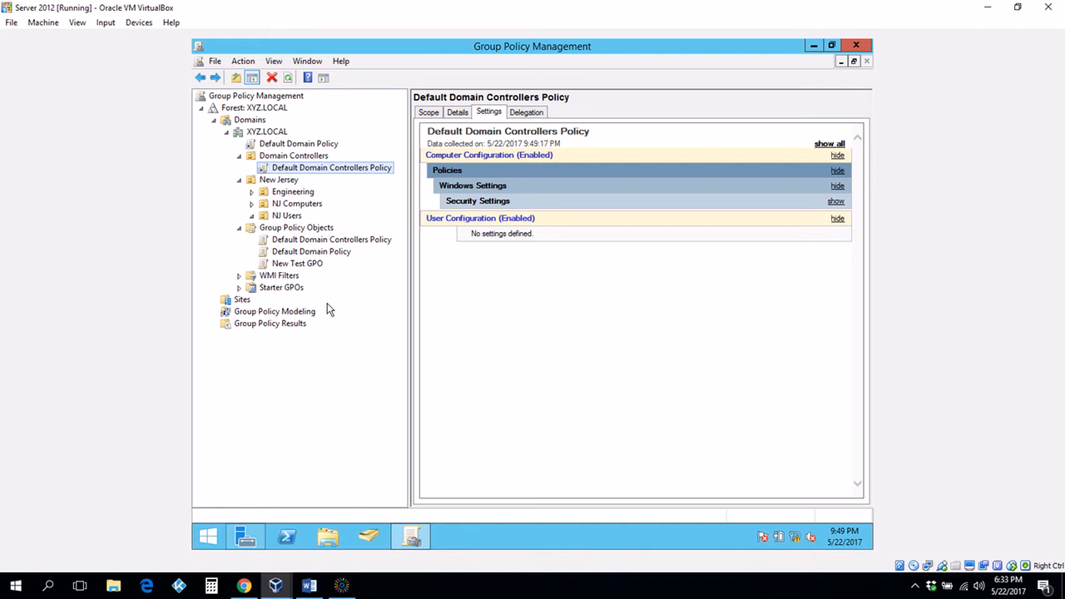
pyautogui.click(281, 288)
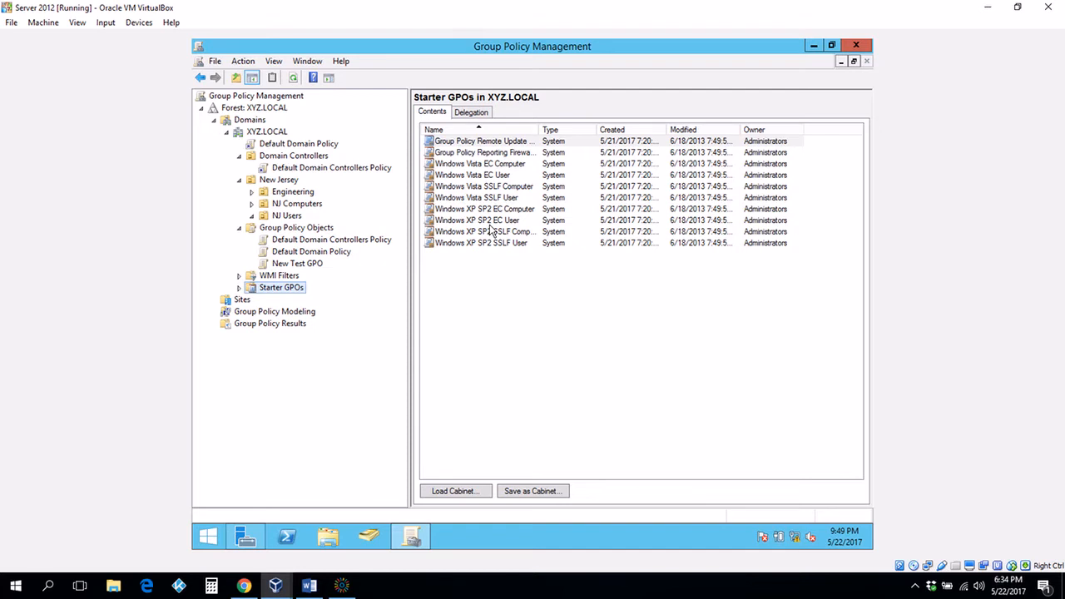
# Switch to the Word lesson notes, maximize the window, and review the GPO Fundamentals section through the policy editor topics
pyautogui.click(308, 586)
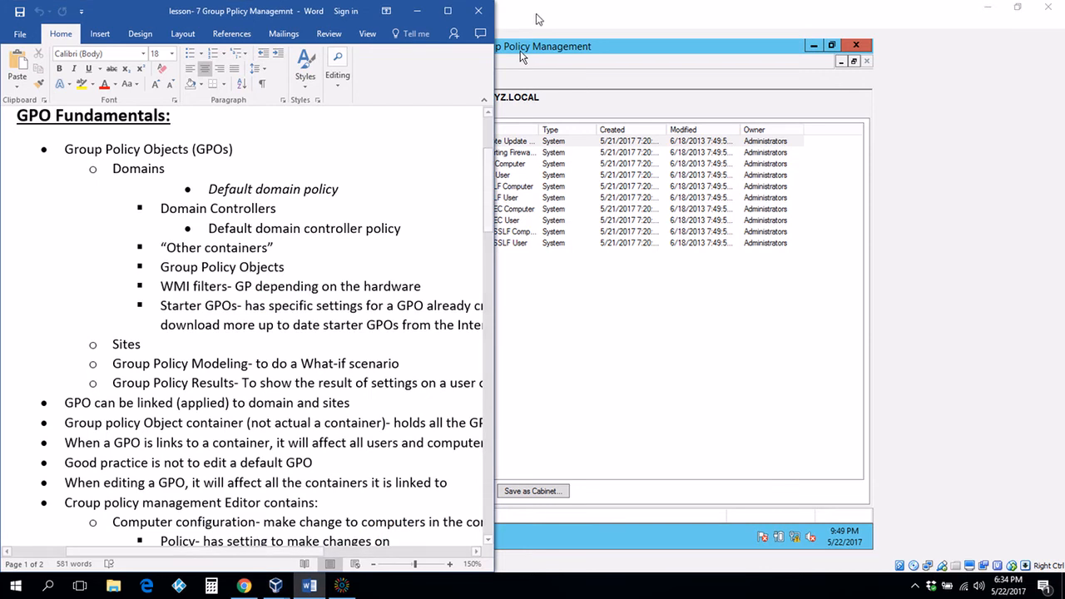
pyautogui.click(447, 11)
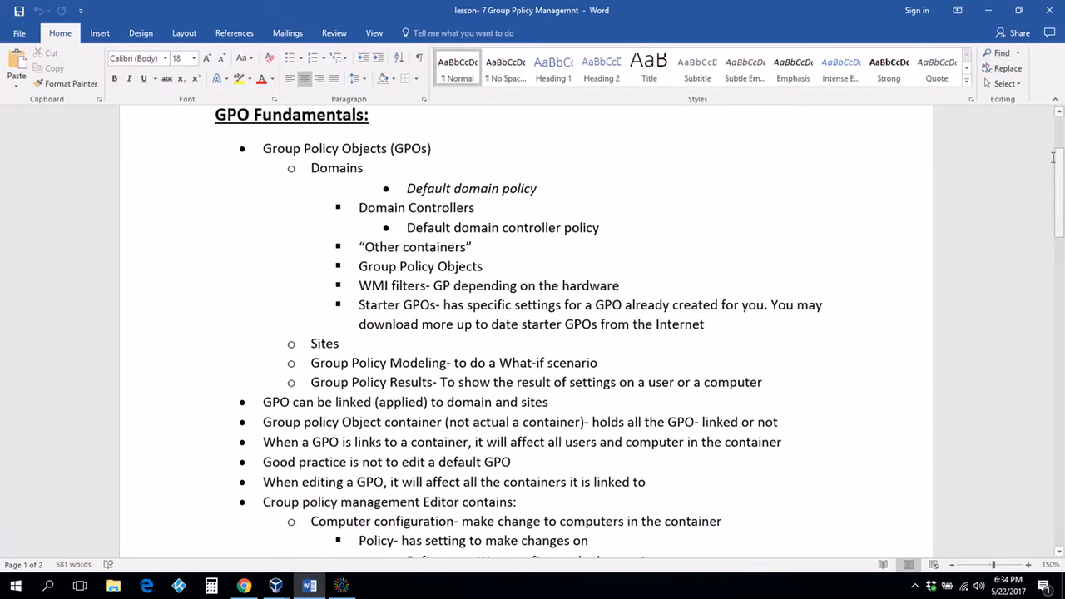
pyautogui.moveTo(1060, 172); pyautogui.dragTo(1060, 176)
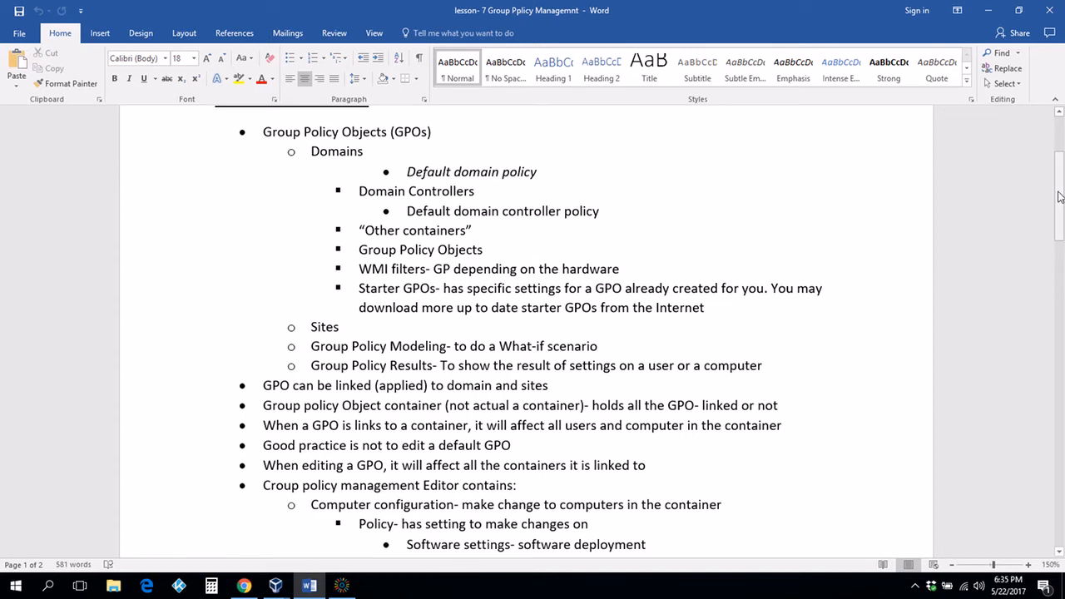
pyautogui.moveTo(1061, 204); pyautogui.dragTo(1063, 241)
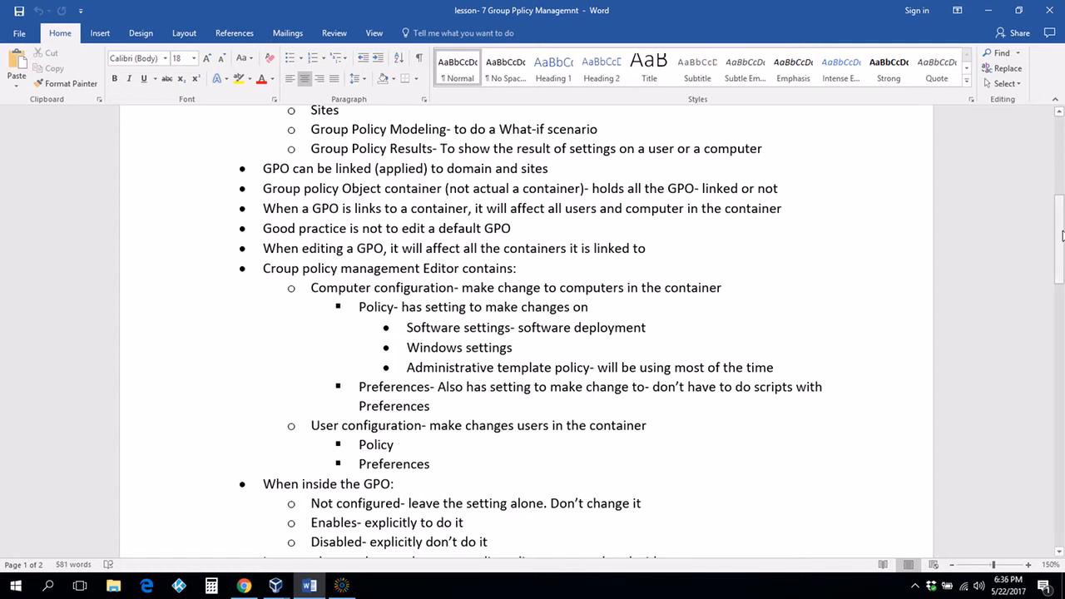
pyautogui.moveTo(1063, 237); pyautogui.dragTo(1063, 181)
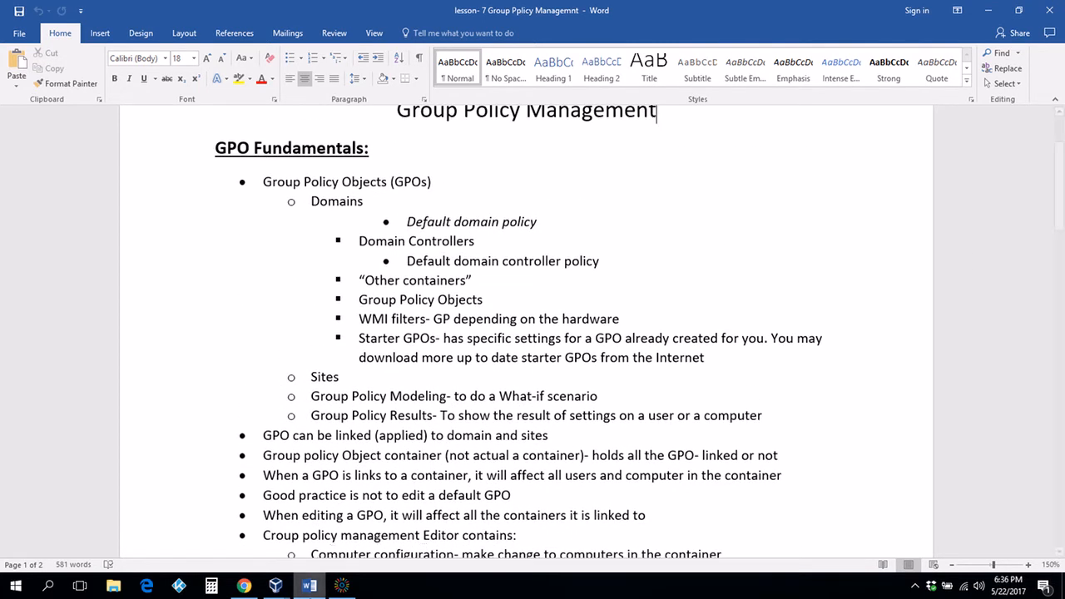
# Return to the Server 2012 virtual machine and collapse the Group Policy Objects, New Jersey and Domain Controllers branches
pyautogui.moveTo(275, 585)
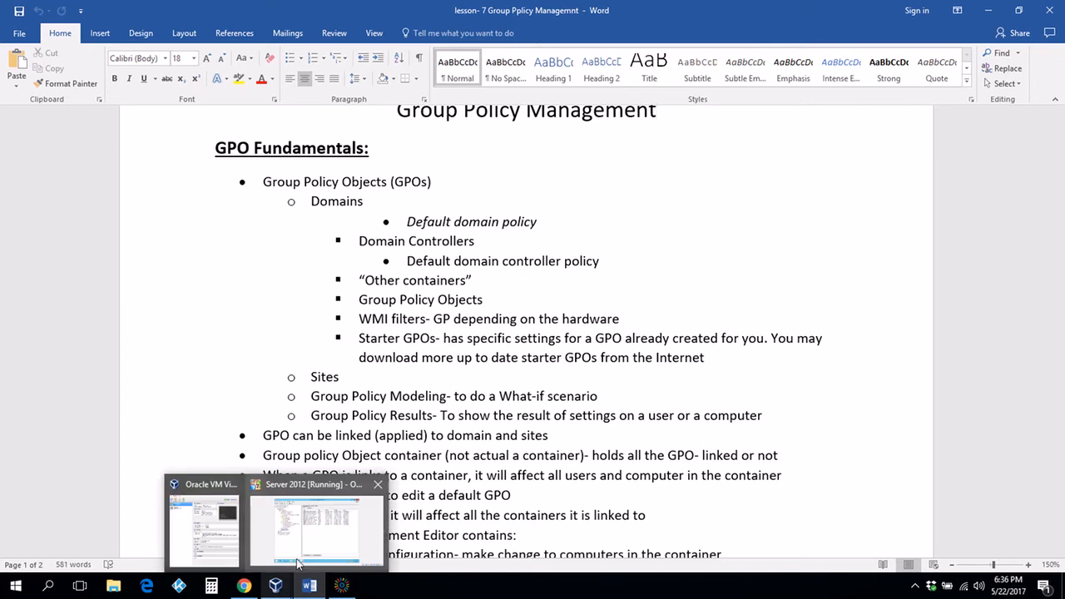
pyautogui.click(299, 563)
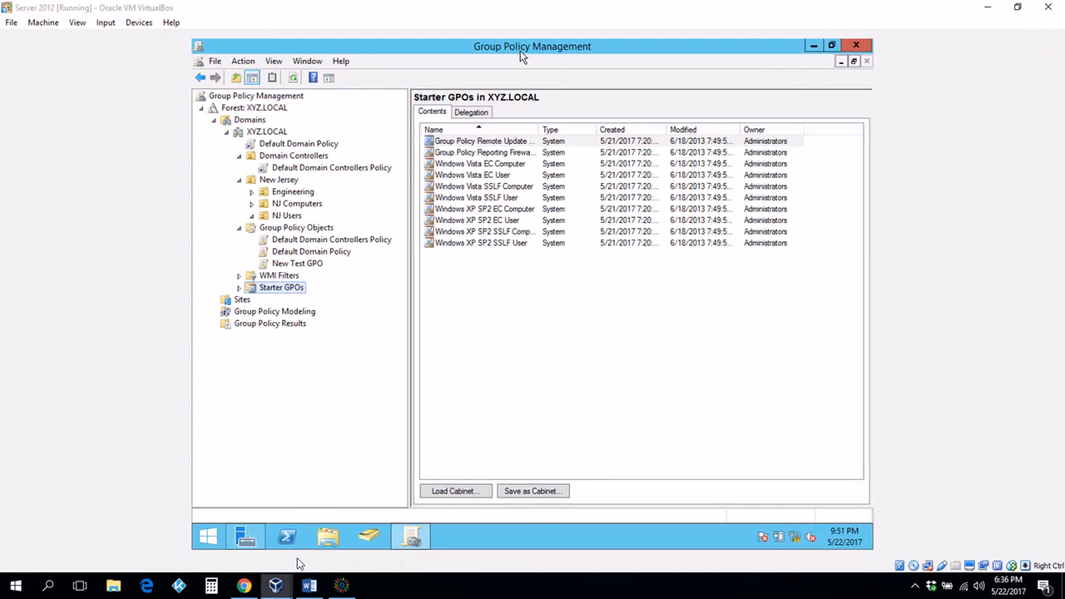
pyautogui.click(240, 230)
pyautogui.click(240, 180)
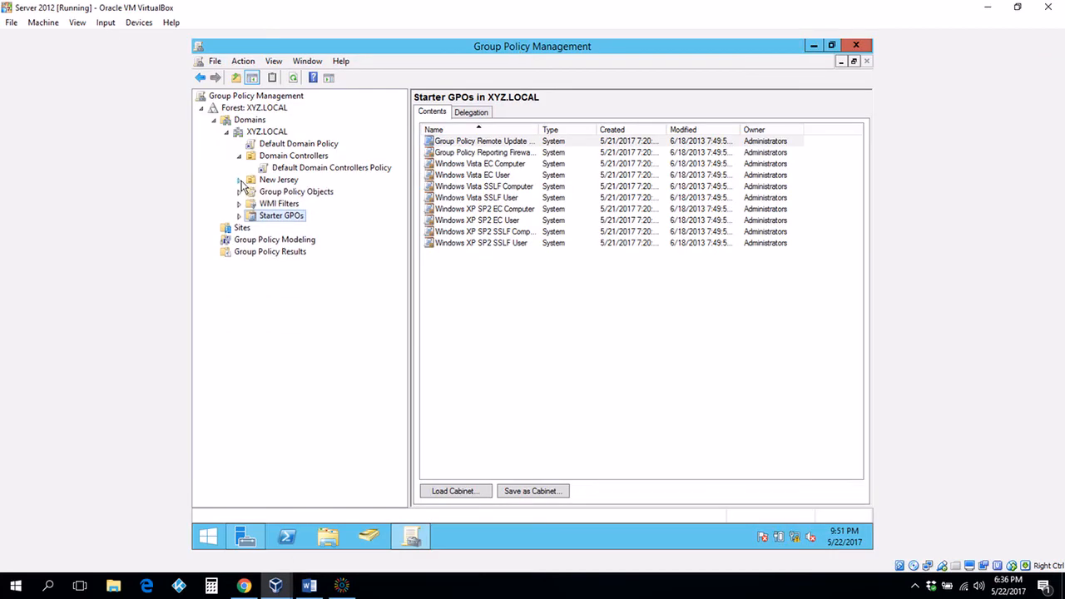
pyautogui.click(239, 155)
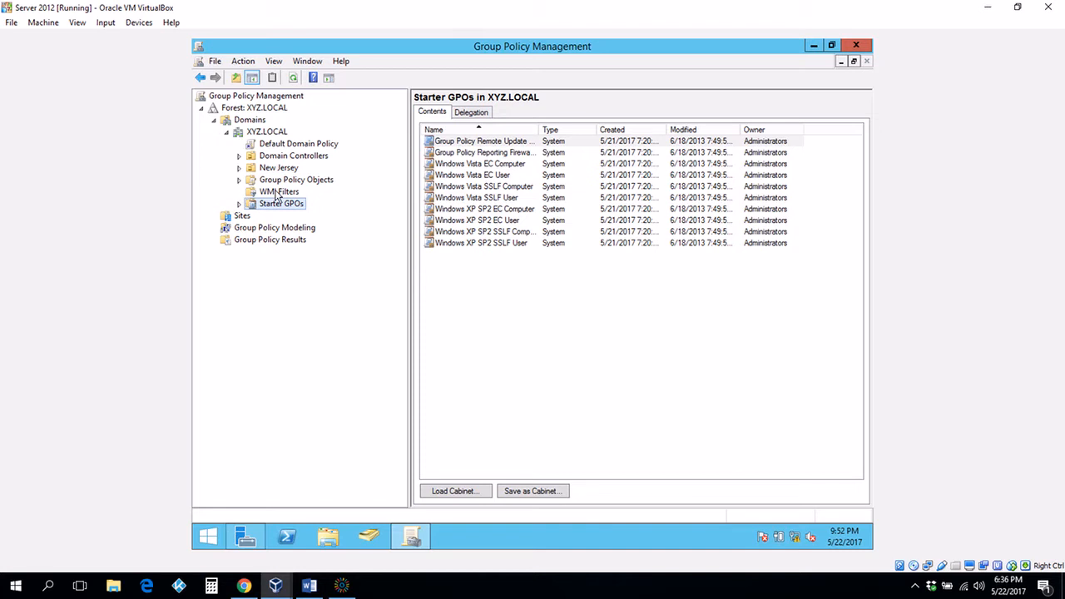
# Check the GPO Fundamentals notes in Word, return to the virtual machine, and view New Test GPO's scope and WMI filter choices
pyautogui.click(309, 586)
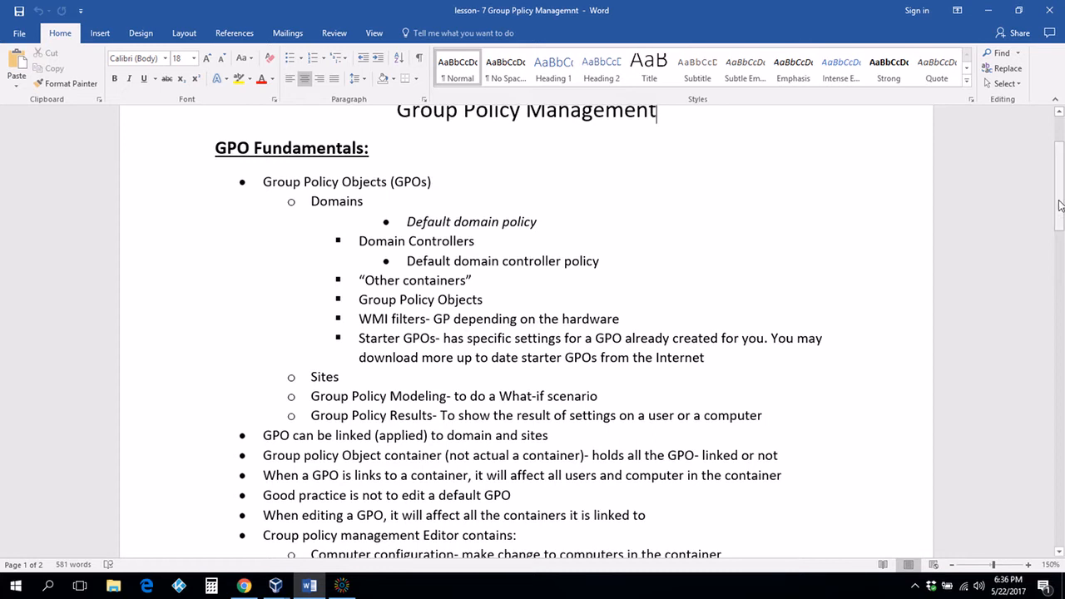
pyautogui.click(988, 10)
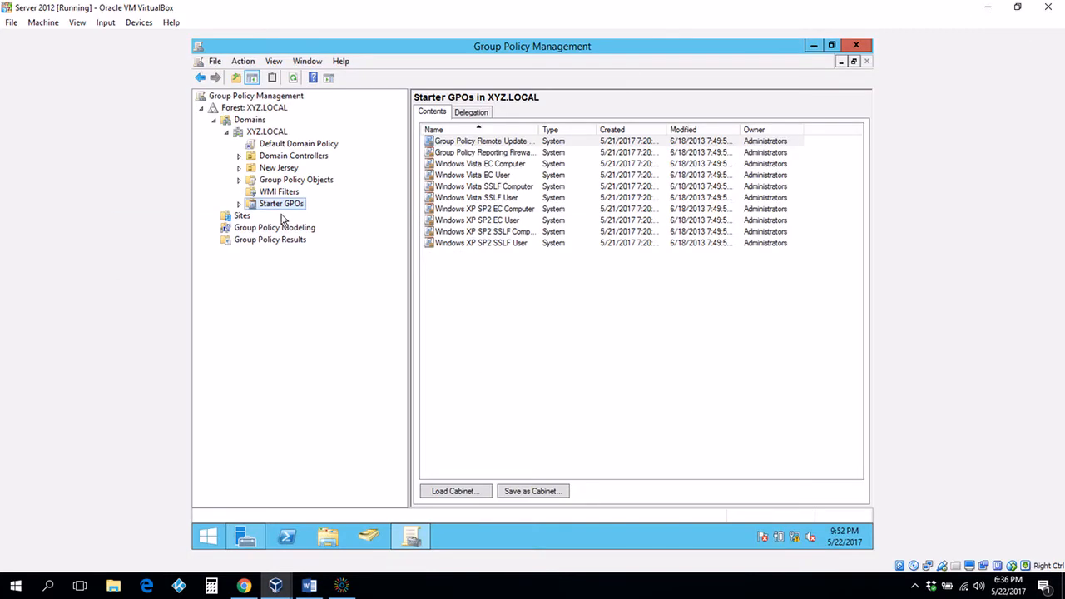
pyautogui.click(239, 181)
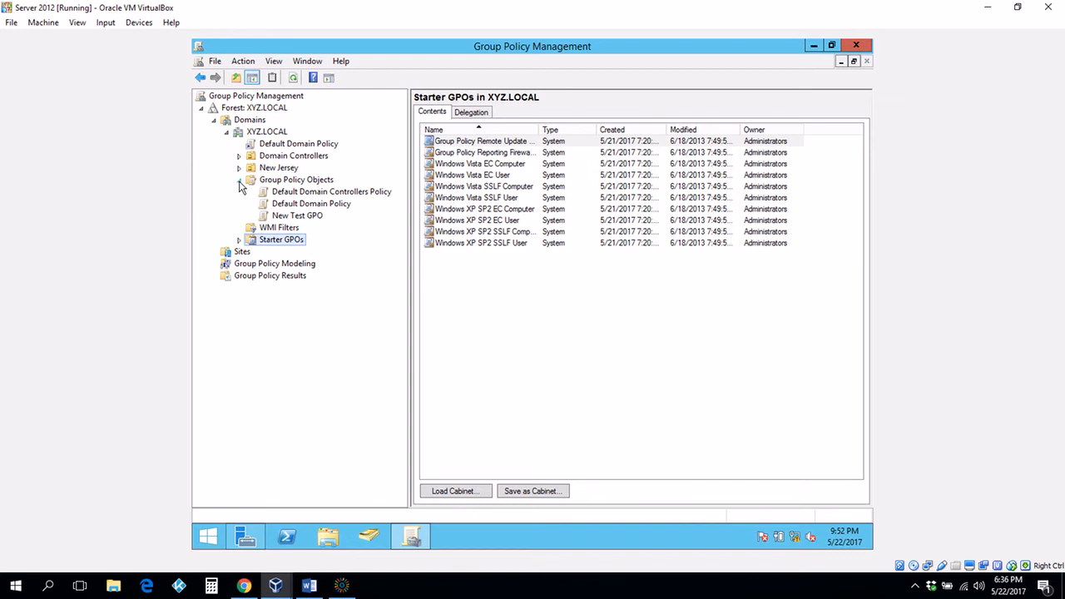
pyautogui.click(295, 218)
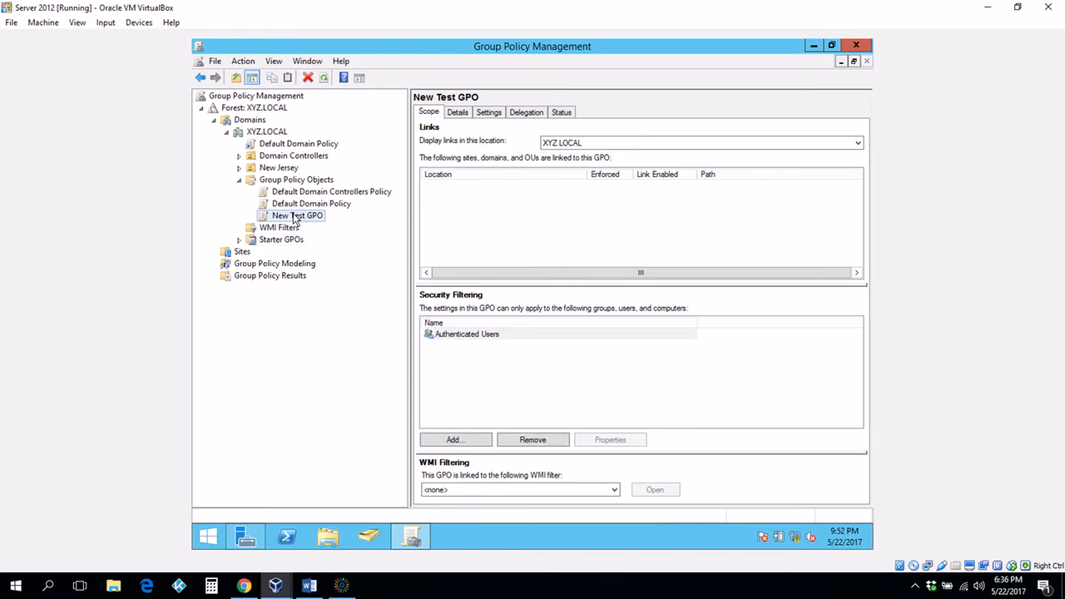
pyautogui.click(447, 489)
pyautogui.click(446, 489)
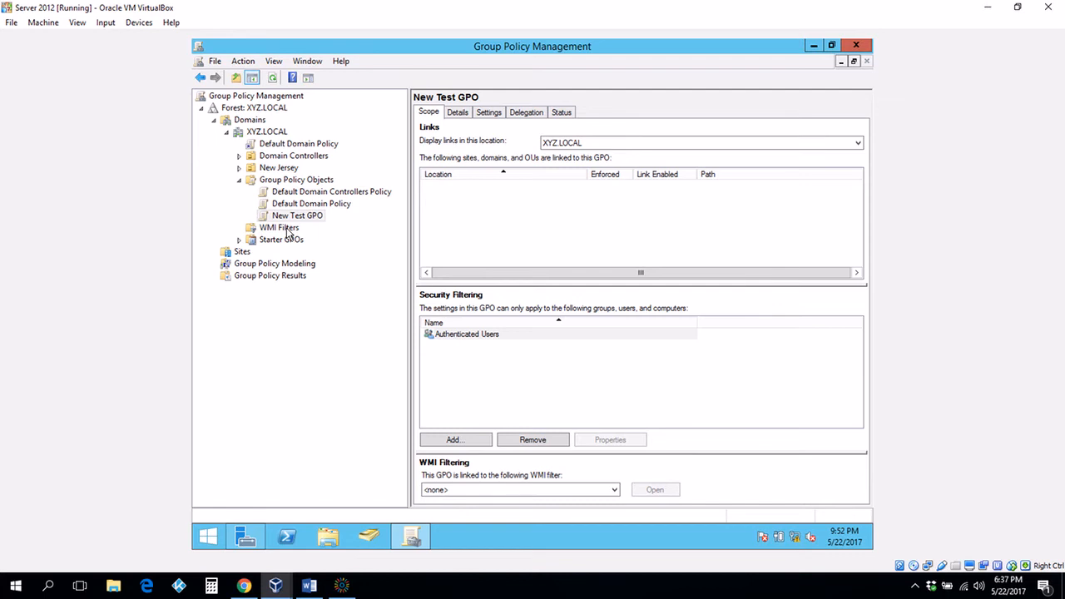
# Switch to the Word notes and review the policy editor topics and the GP Infrastructure section up to GP Exceptions
pyautogui.click(309, 585)
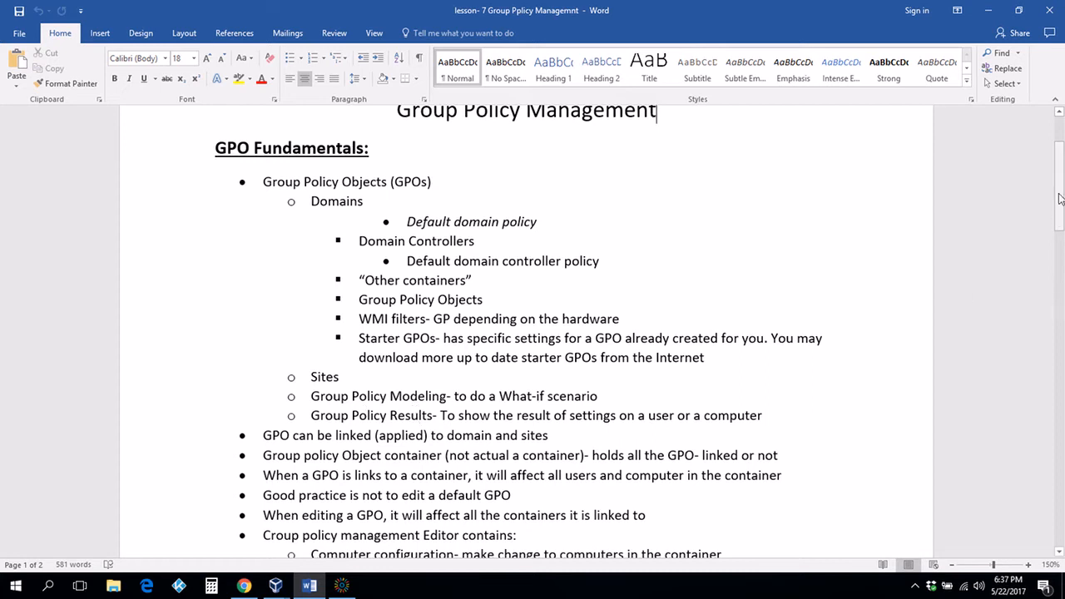
pyautogui.moveTo(1059, 200); pyautogui.dragTo(1063, 261)
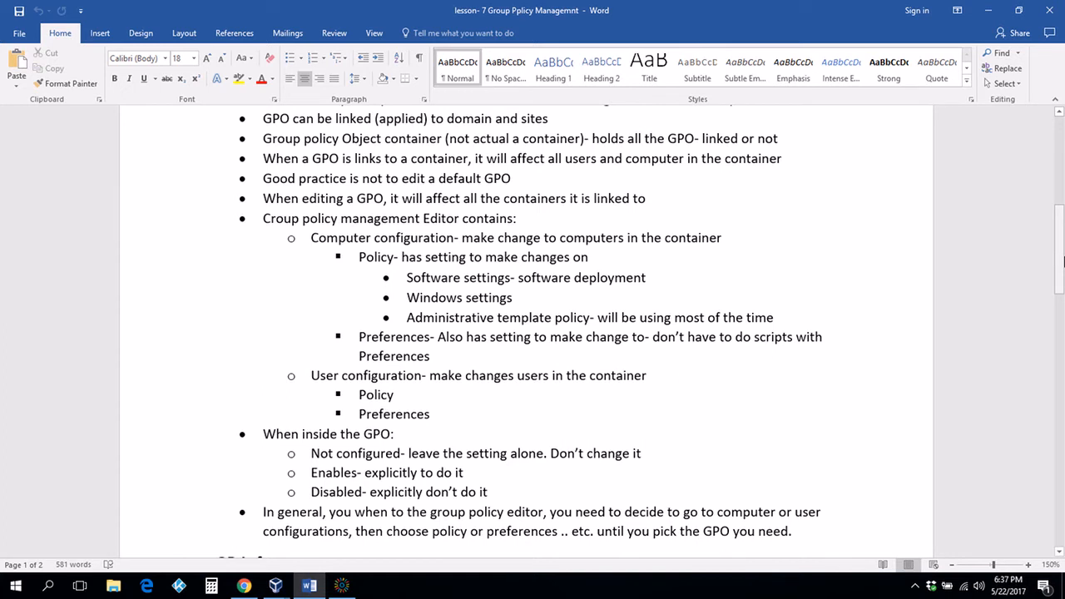
pyautogui.moveTo(1063, 260); pyautogui.dragTo(1063, 342)
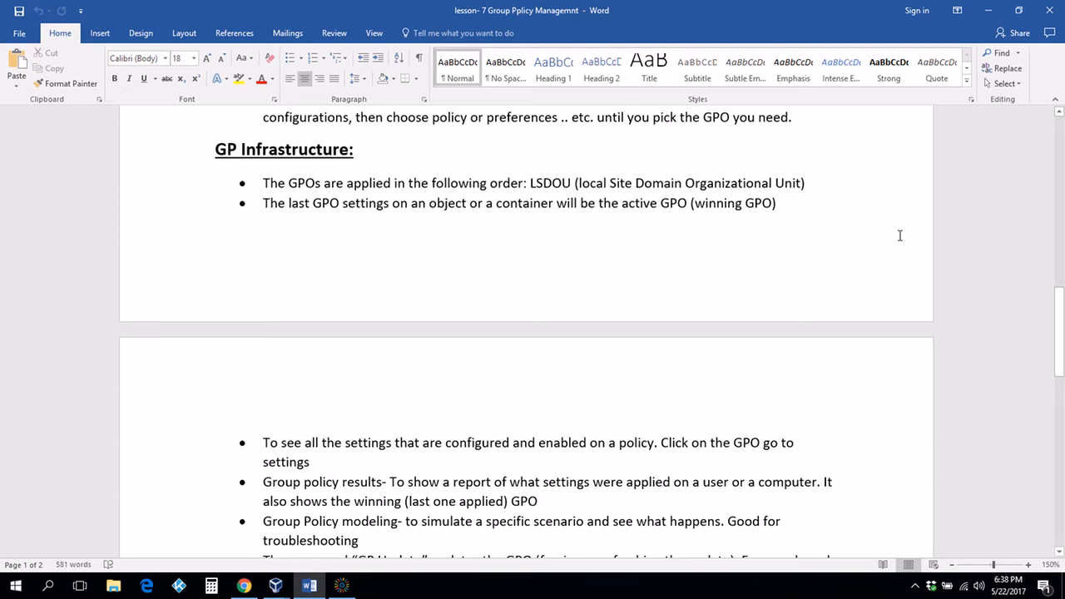
pyautogui.moveTo(1060, 329); pyautogui.dragTo(1061, 361)
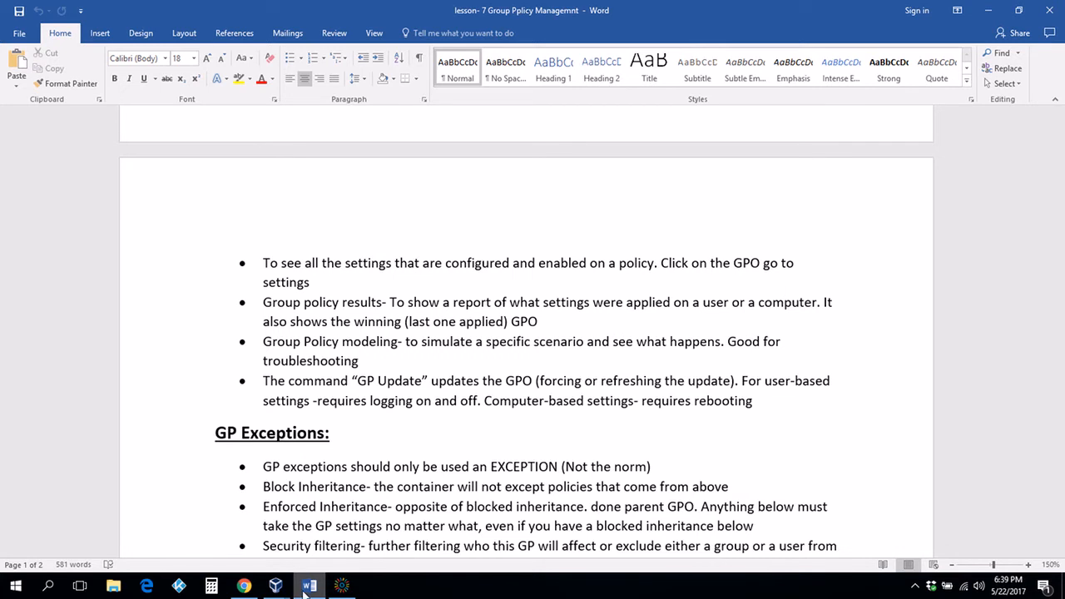
# Return to the Server 2012 virtual machine and generate a Group Policy Results report for this computer and the current user
pyautogui.moveTo(275, 586)
pyautogui.click(360, 520)
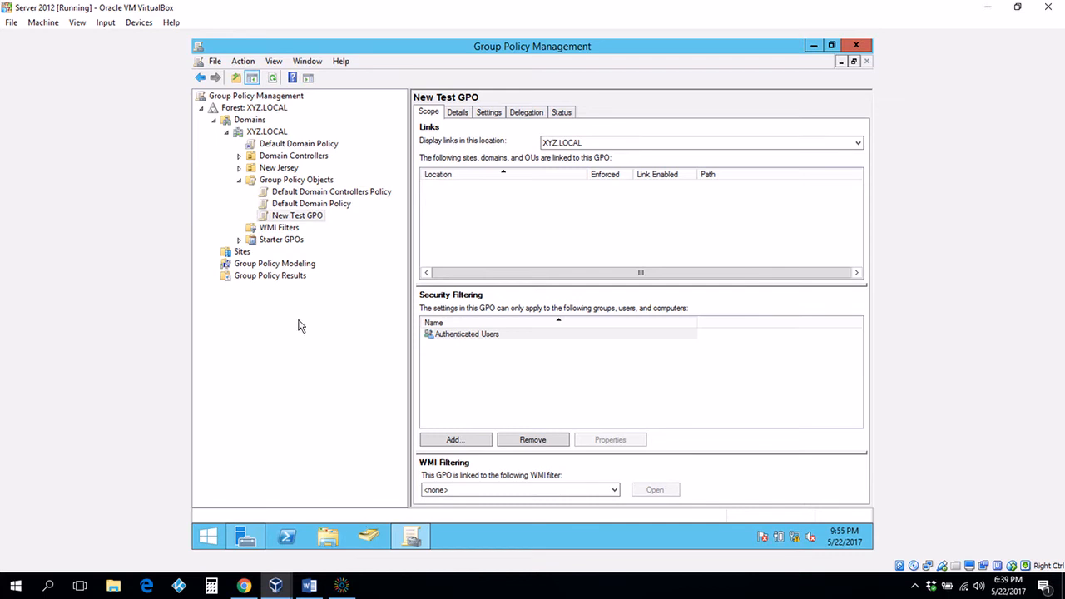
pyautogui.click(260, 276)
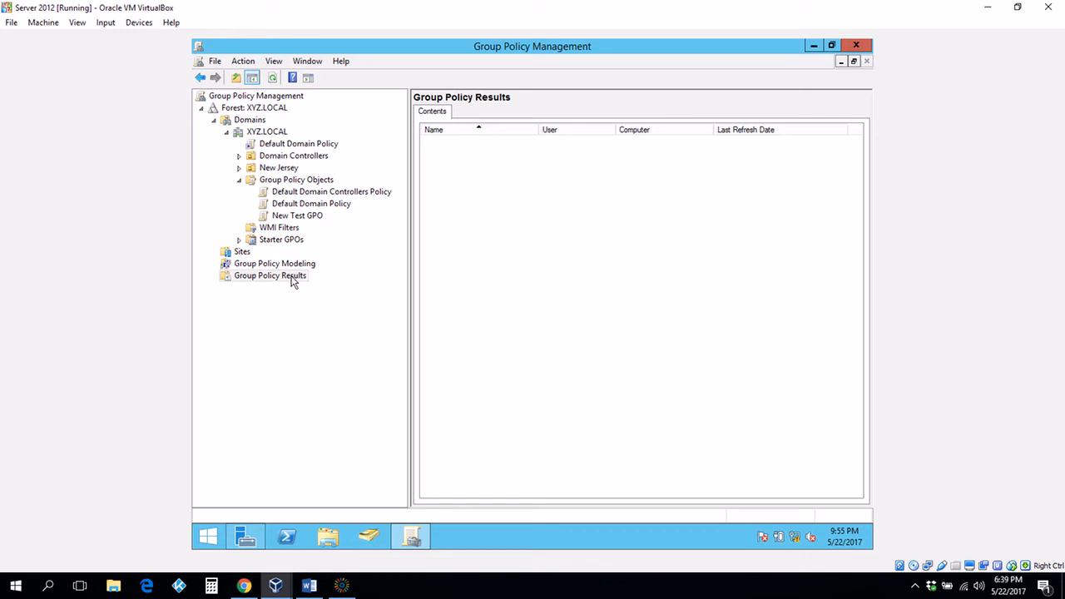
pyautogui.rightClick(276, 277)
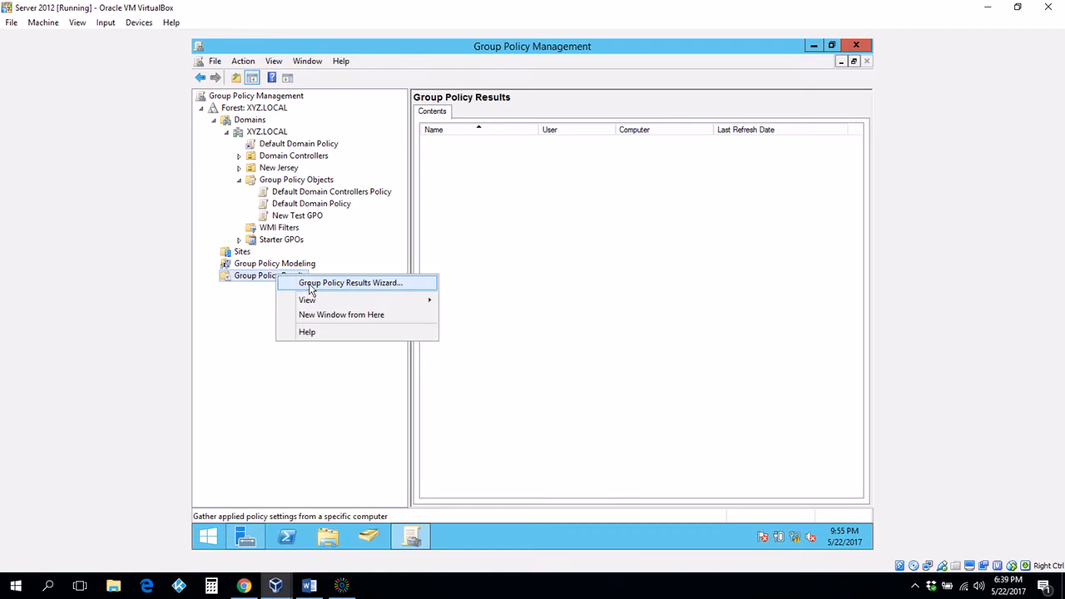
pyautogui.click(310, 287)
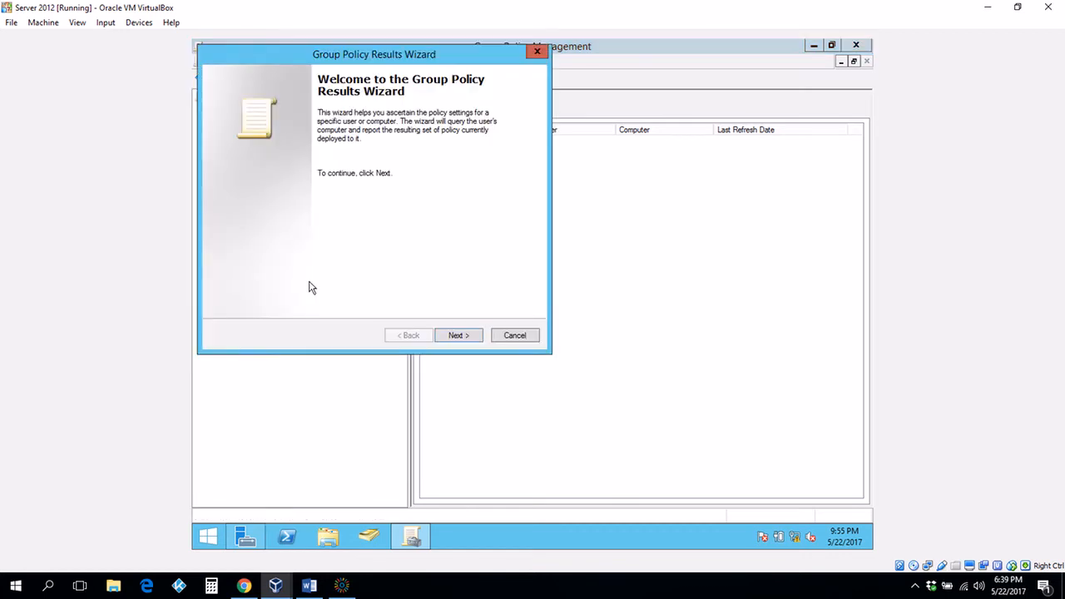
pyautogui.moveTo(376, 50); pyautogui.dragTo(674, 85)
pyautogui.click(755, 371)
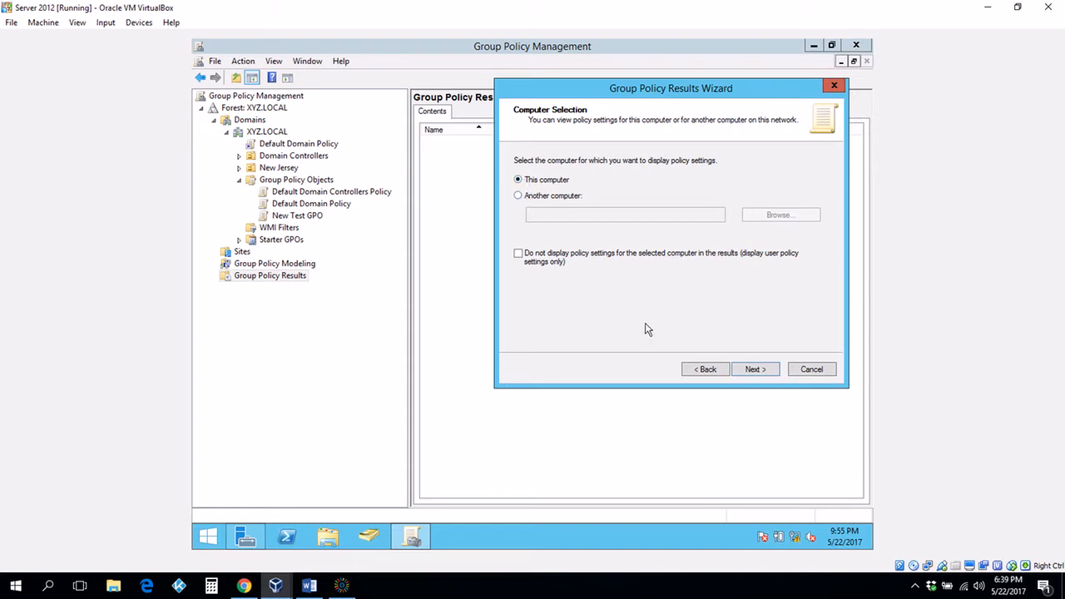
pyautogui.click(749, 372)
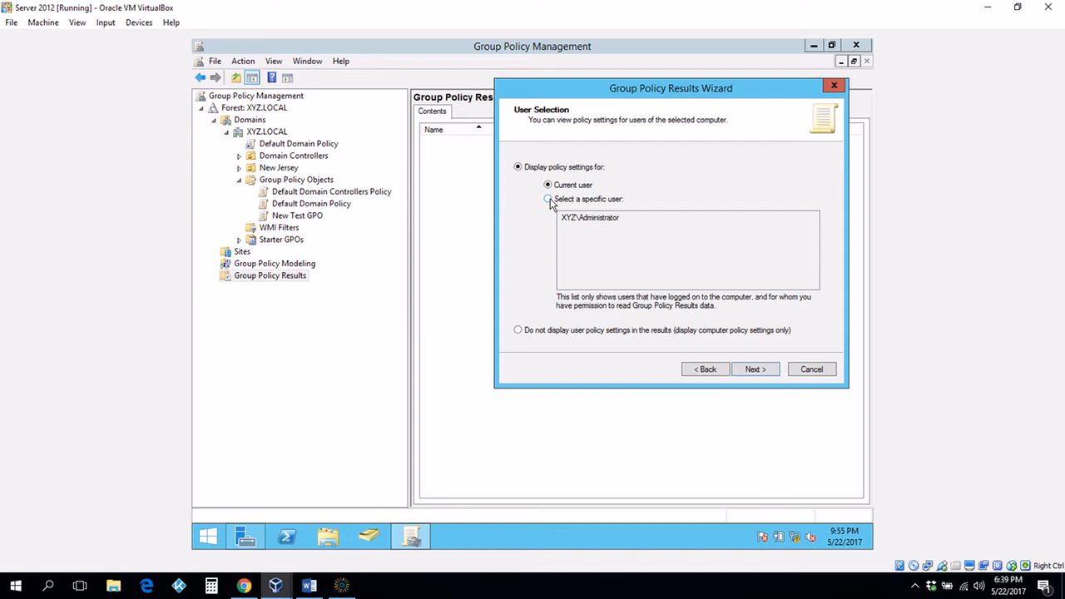
pyautogui.click(771, 369)
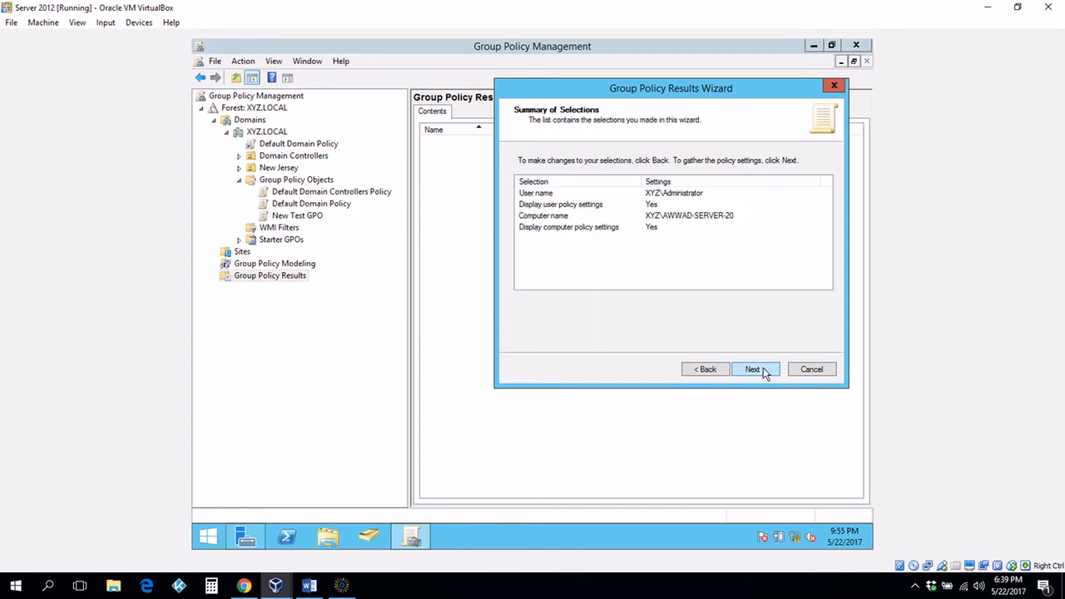
pyautogui.click(765, 371)
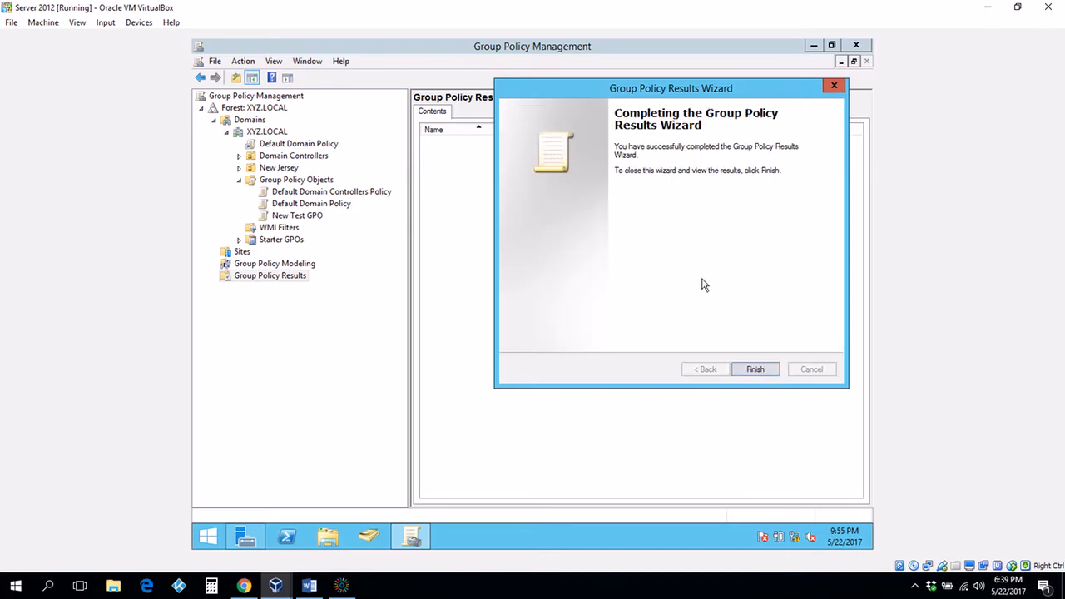
pyautogui.click(759, 367)
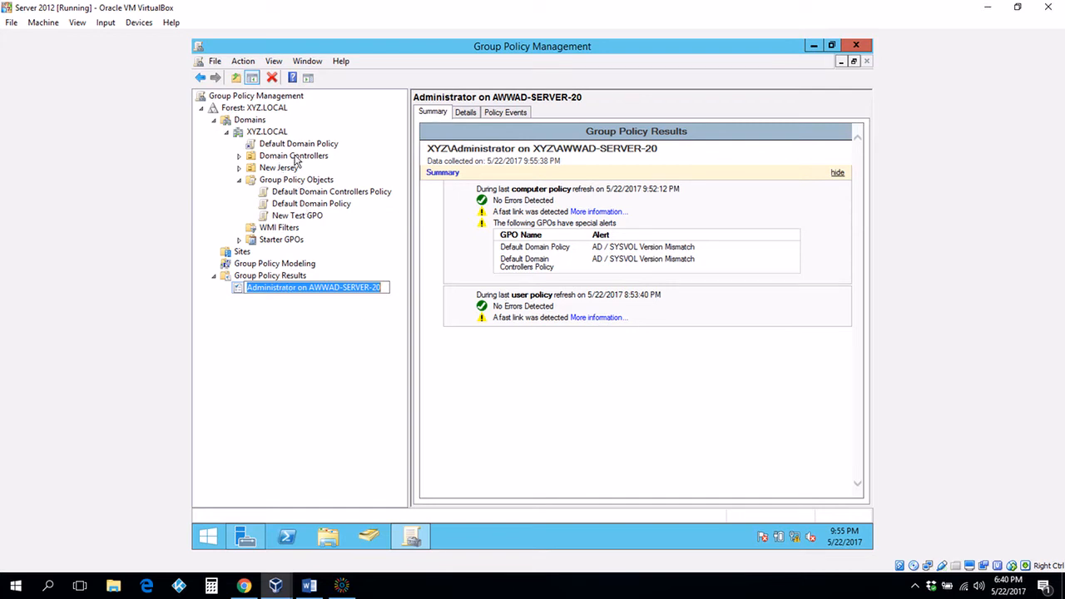
# Expand the Domain Controllers and New Jersey branches to show their linked policies and organizational units
pyautogui.click(240, 156)
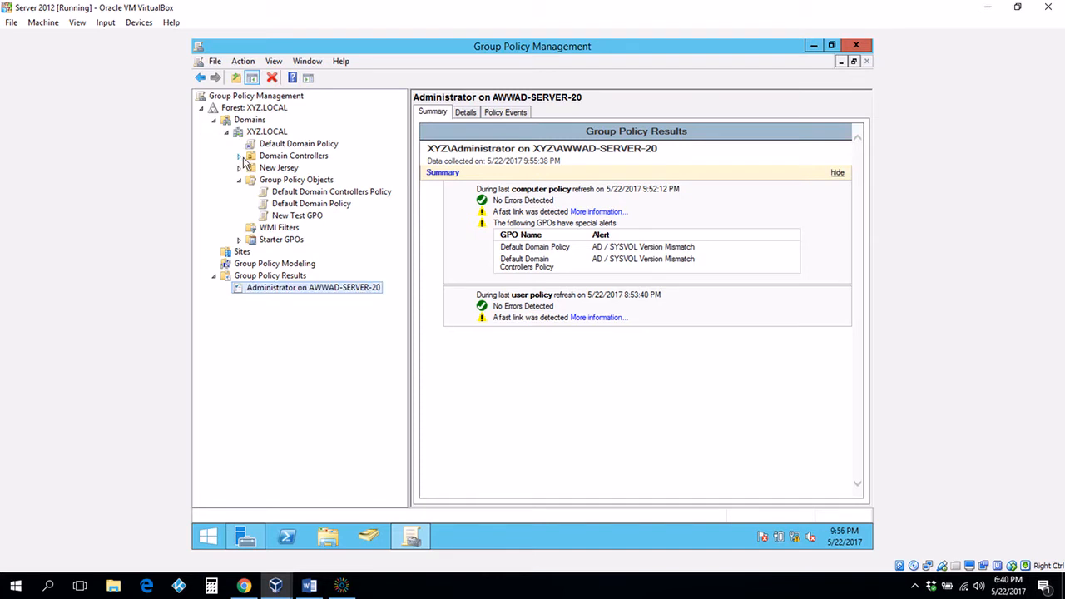
pyautogui.click(238, 157)
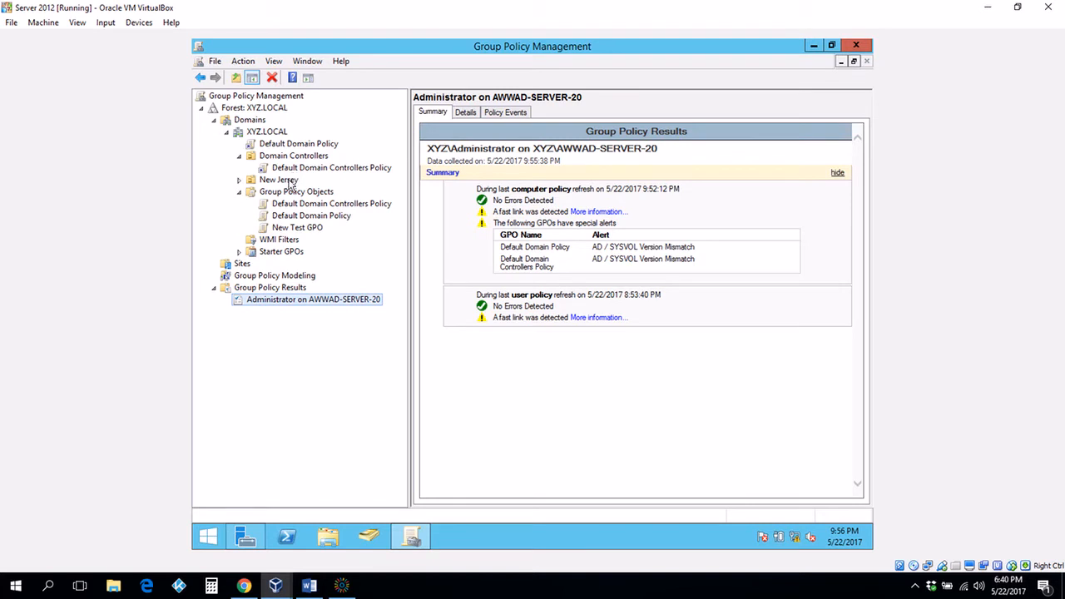
pyautogui.click(241, 180)
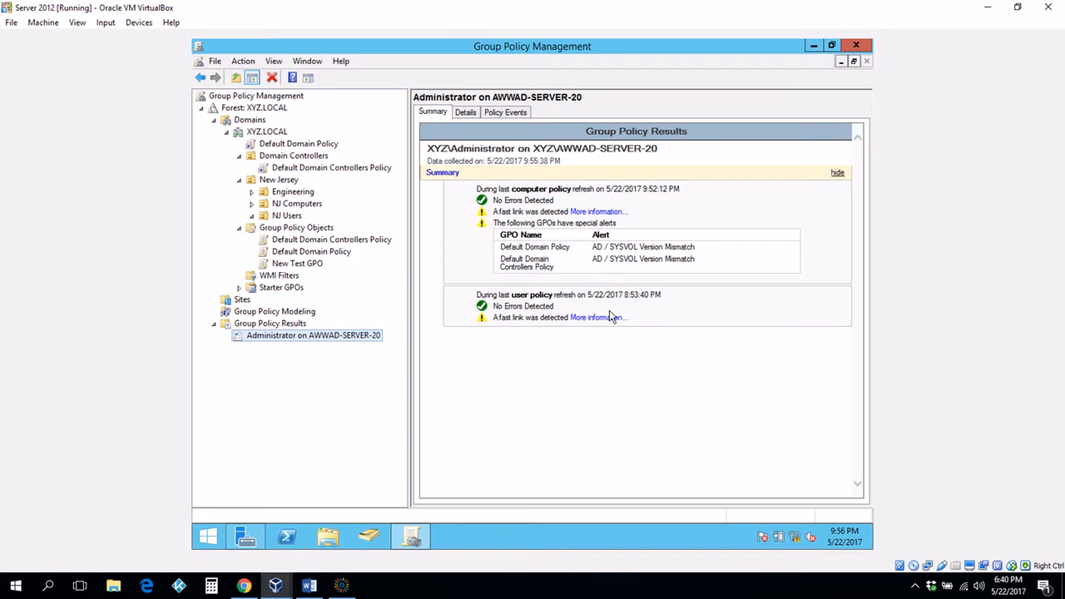
# Check the Group Policy Results note in Word, and review the report's details, policy events and summary in the virtual machine
pyautogui.click(309, 586)
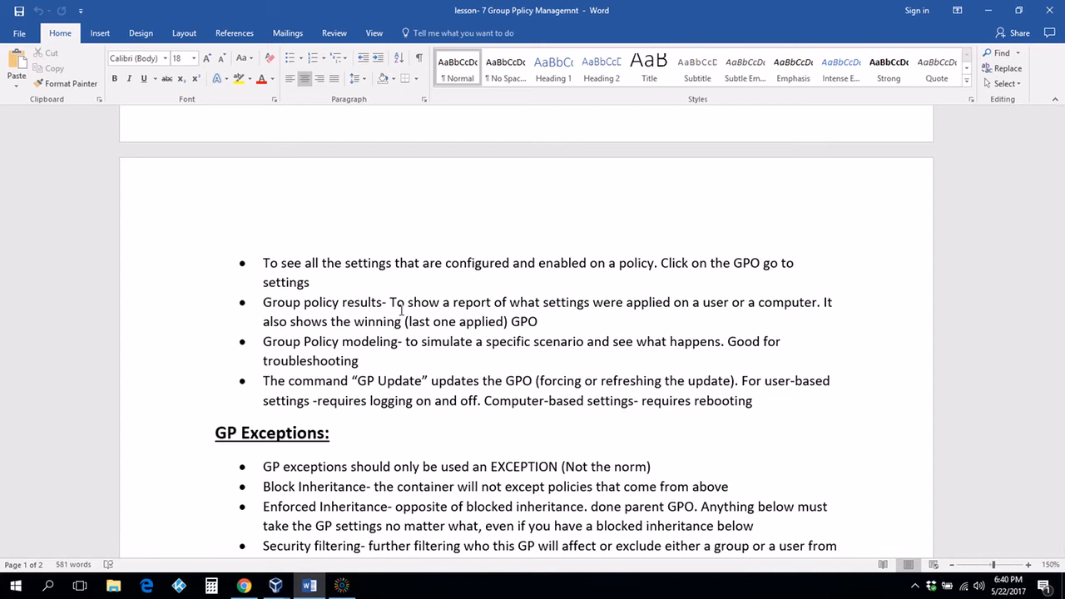
pyautogui.click(989, 14)
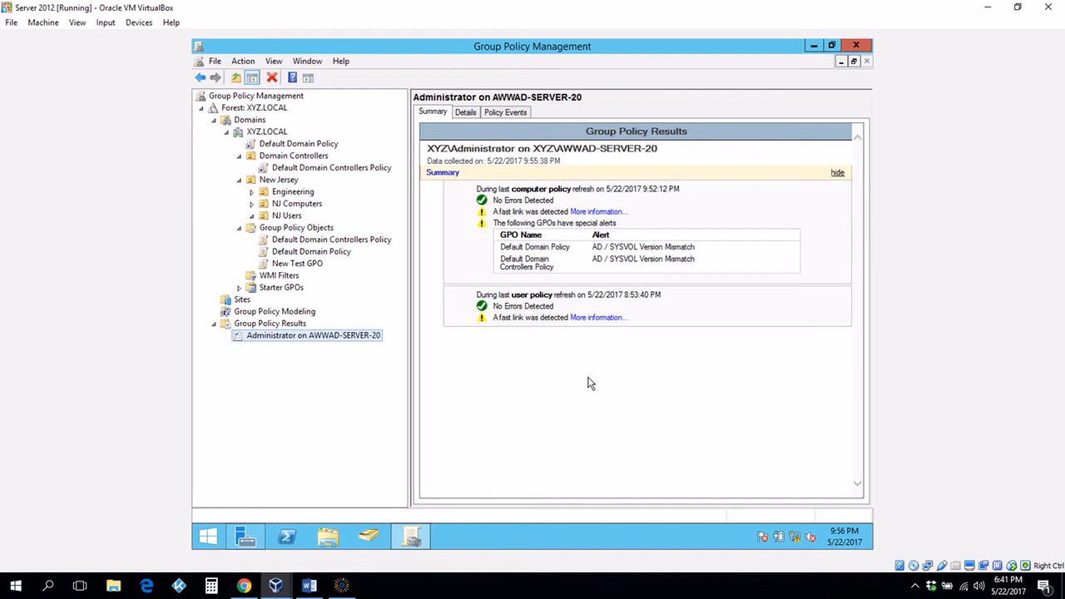
pyautogui.click(466, 113)
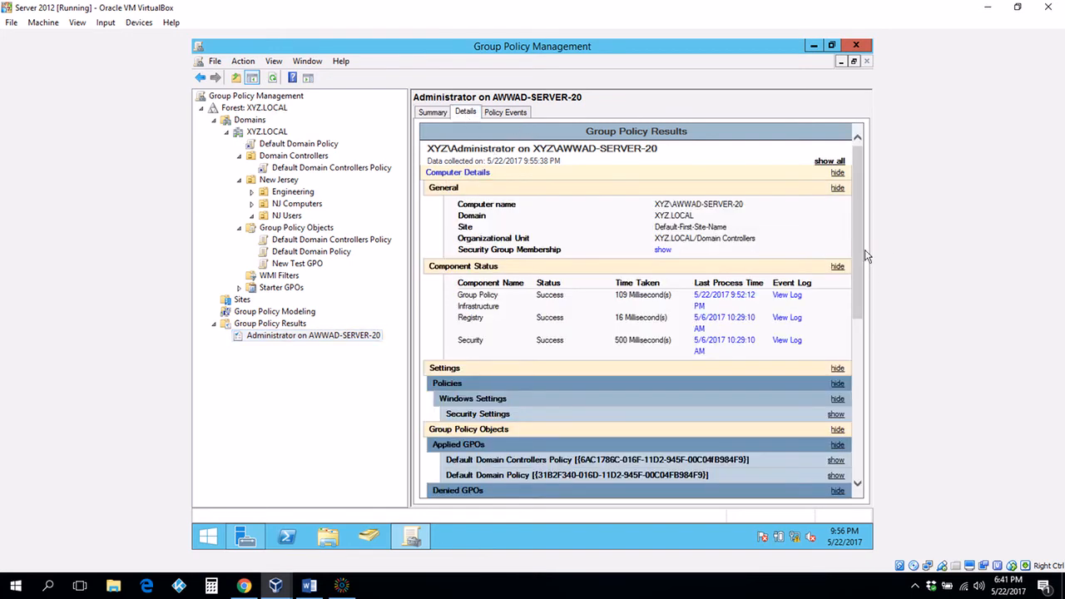
pyautogui.moveTo(869, 265); pyautogui.dragTo(871, 226)
pyautogui.click(514, 112)
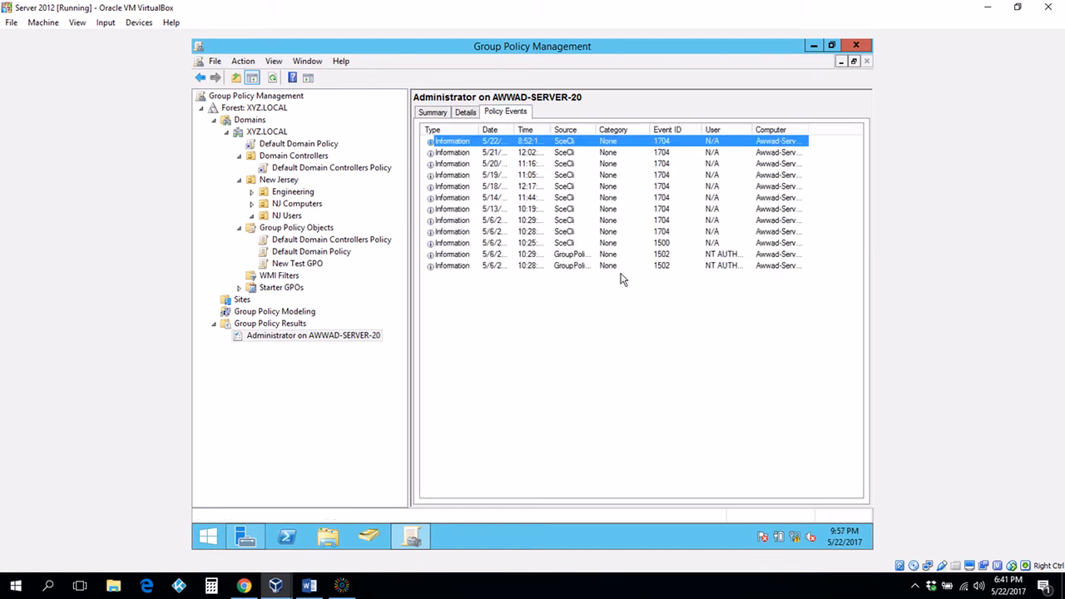
pyautogui.click(432, 113)
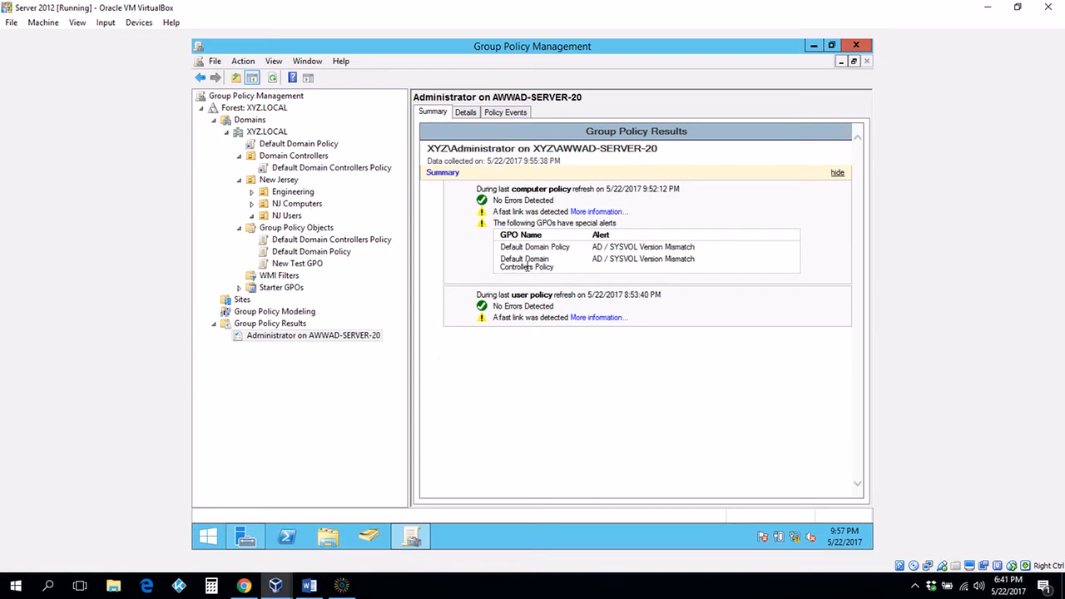
# Start the Group Policy Modeling Wizard and choose the specific domain controller listed for XYZ.LOCAL to process the simulation
pyautogui.click(291, 315)
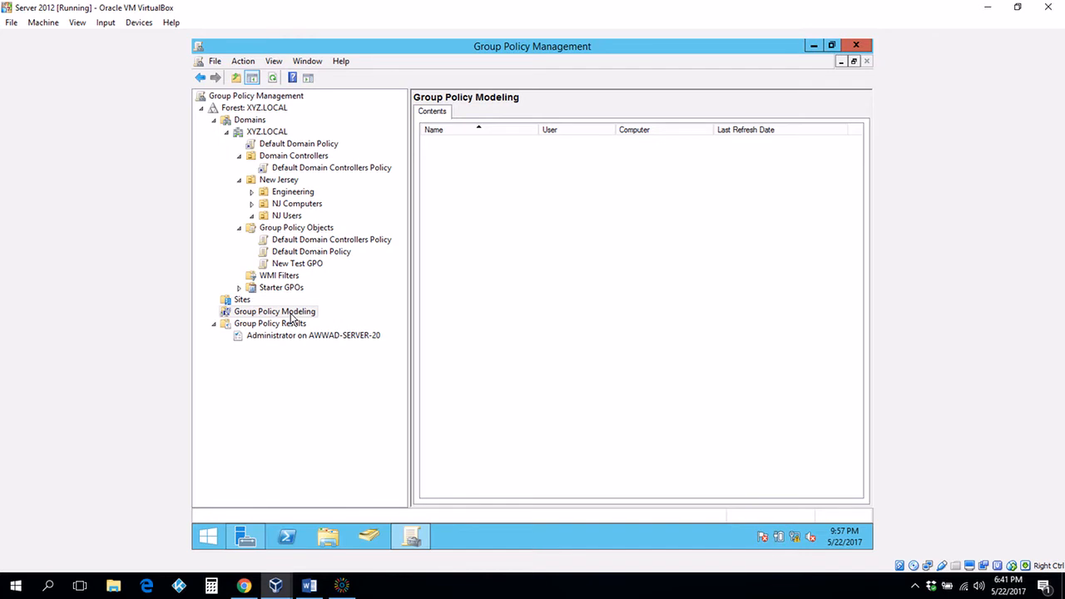
pyautogui.rightClick(292, 319)
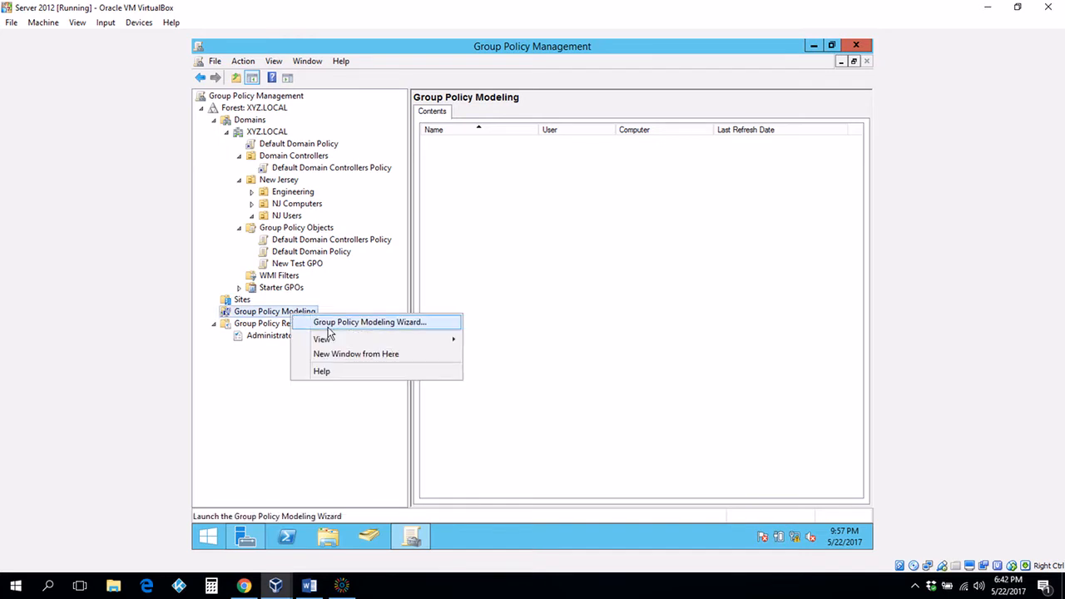
pyautogui.click(330, 324)
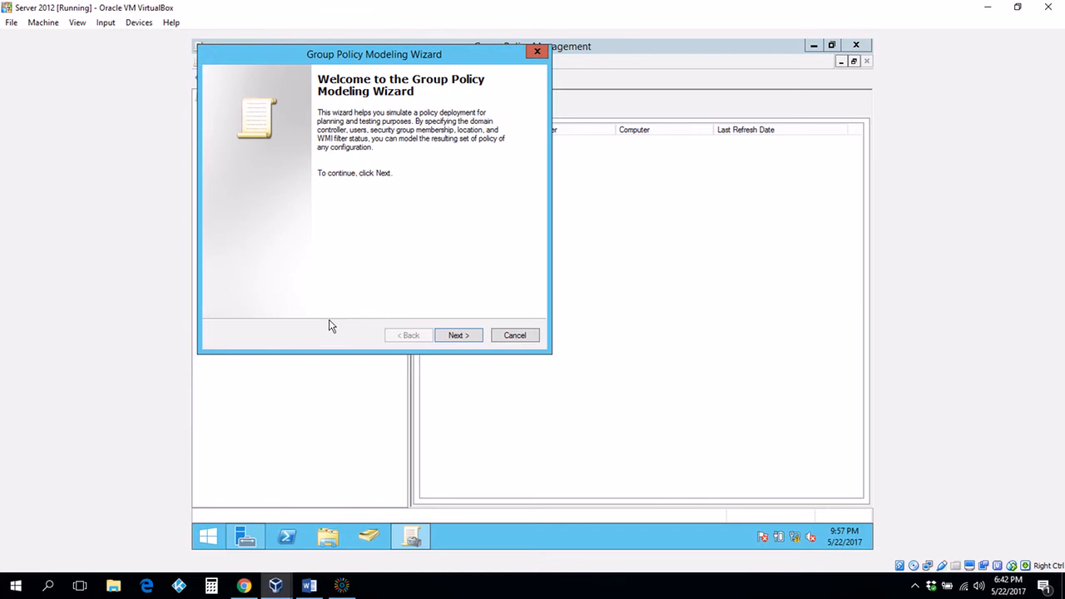
pyautogui.moveTo(393, 52); pyautogui.dragTo(623, 103)
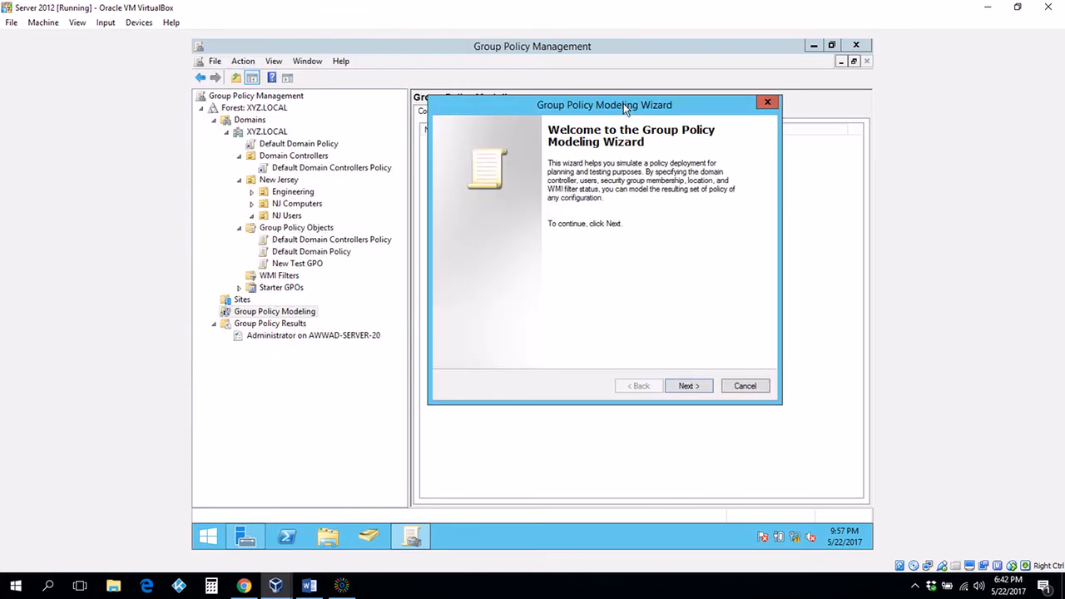
pyautogui.click(688, 388)
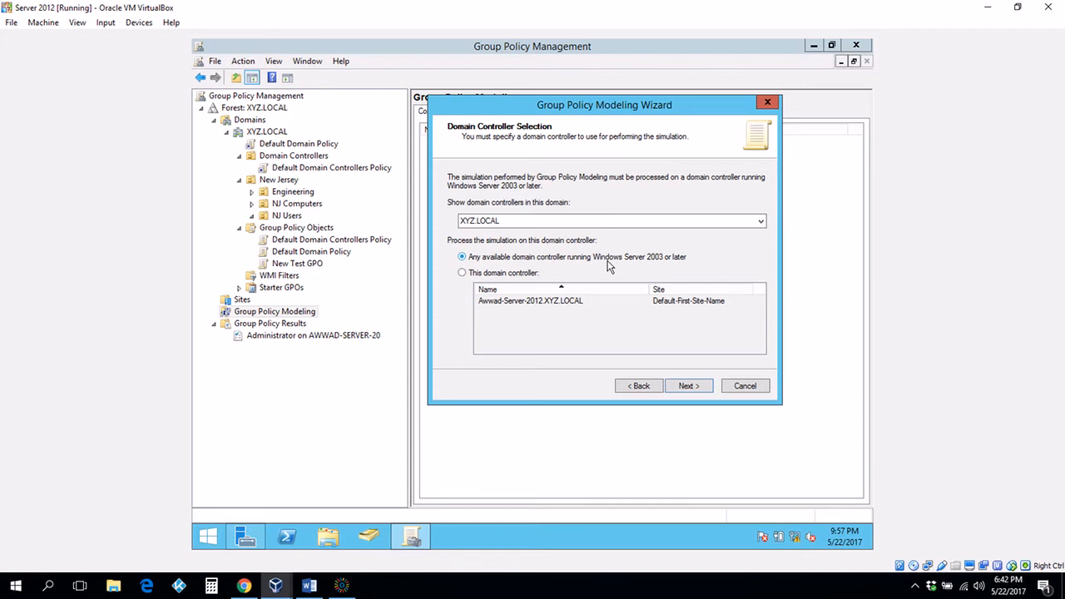
pyautogui.click(462, 273)
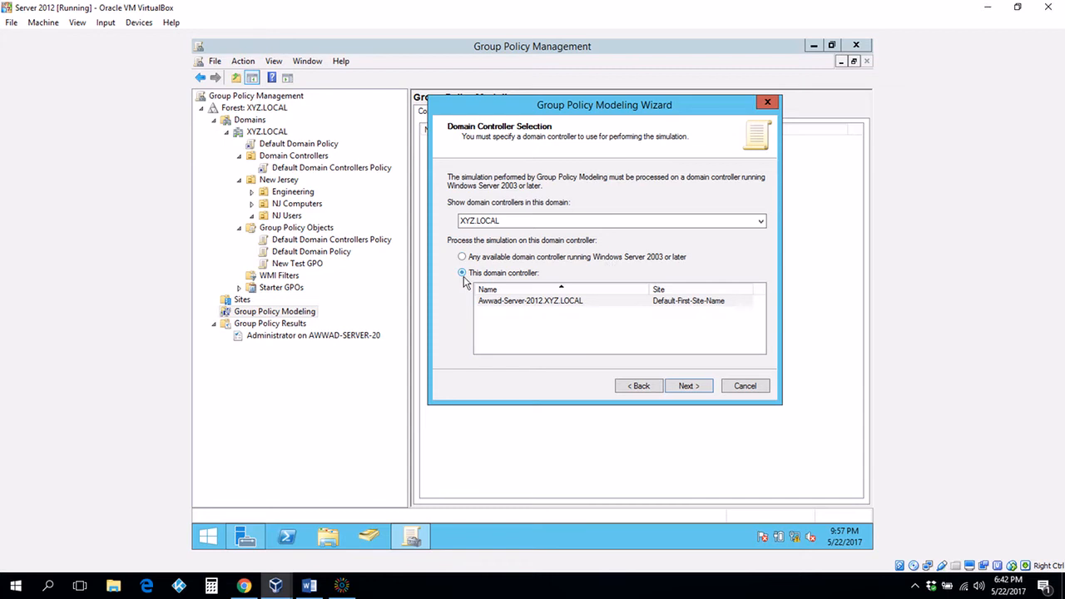
pyautogui.click(676, 384)
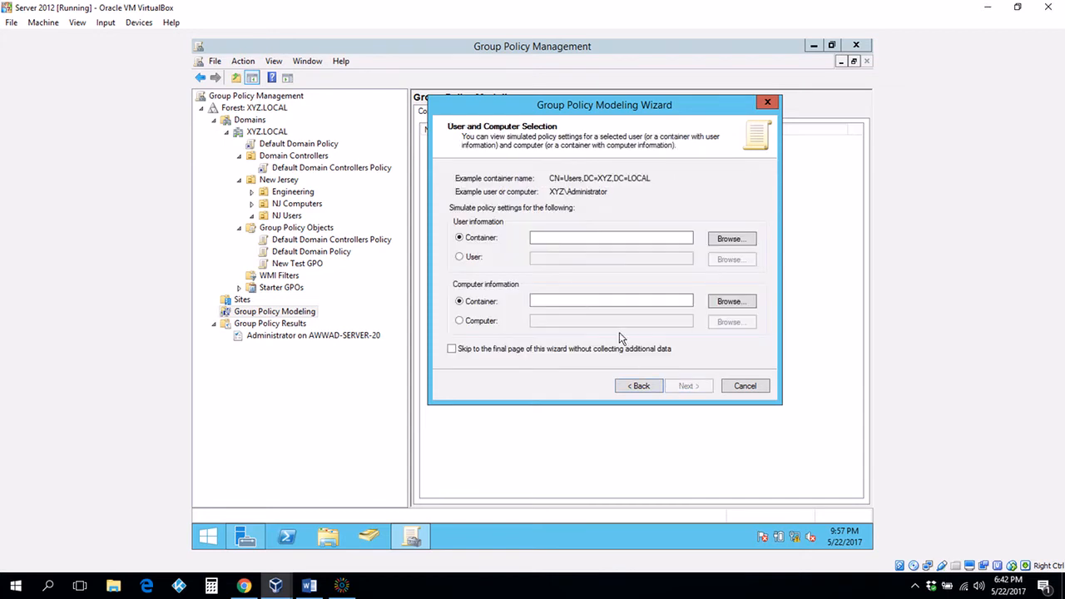
# Set the simulation's user container to the XYZ domain and its computer container to the New Jersey organizational unit
pyautogui.click(721, 243)
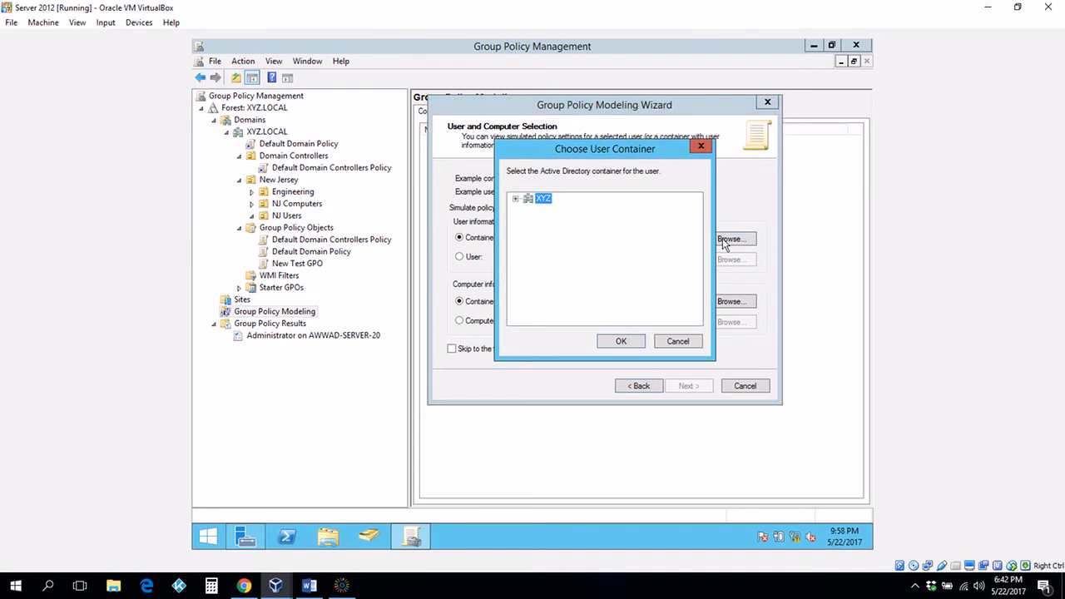
pyautogui.click(615, 343)
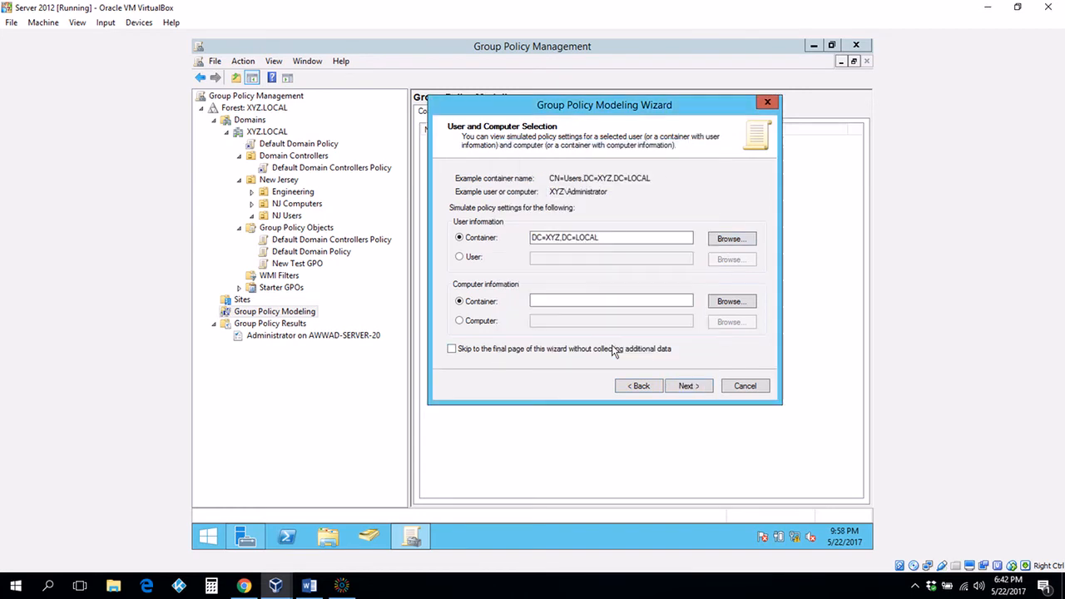
pyautogui.click(713, 307)
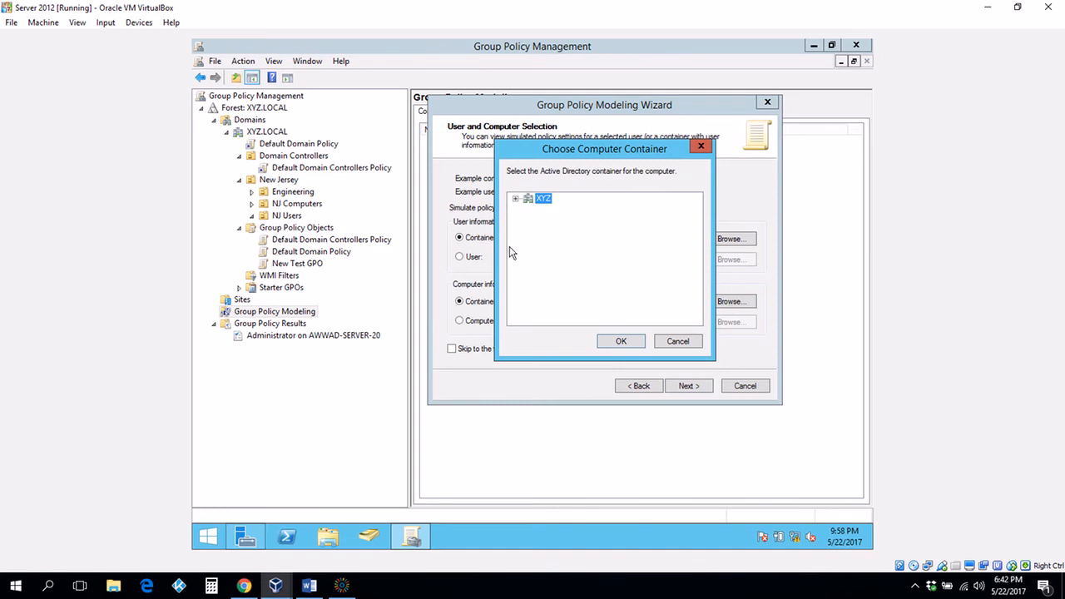
pyautogui.click(516, 199)
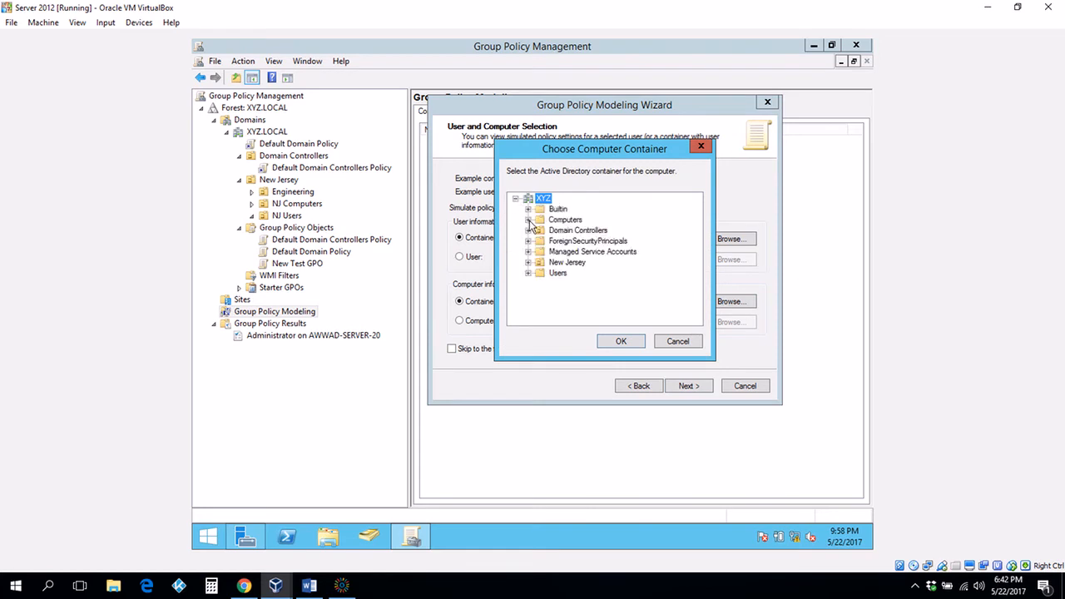
pyautogui.click(529, 232)
pyautogui.click(529, 263)
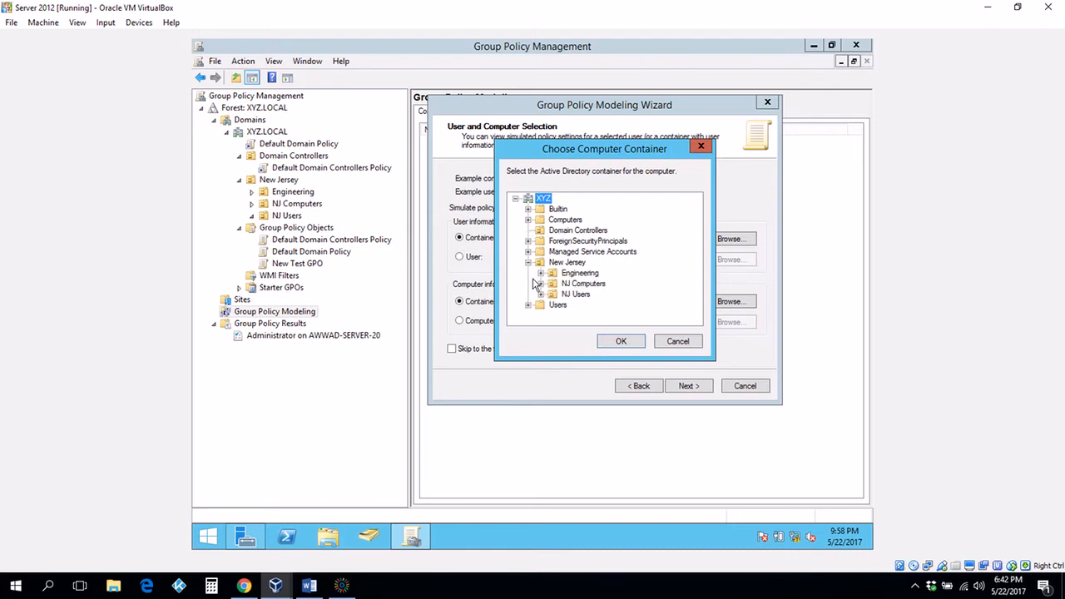
pyautogui.click(559, 264)
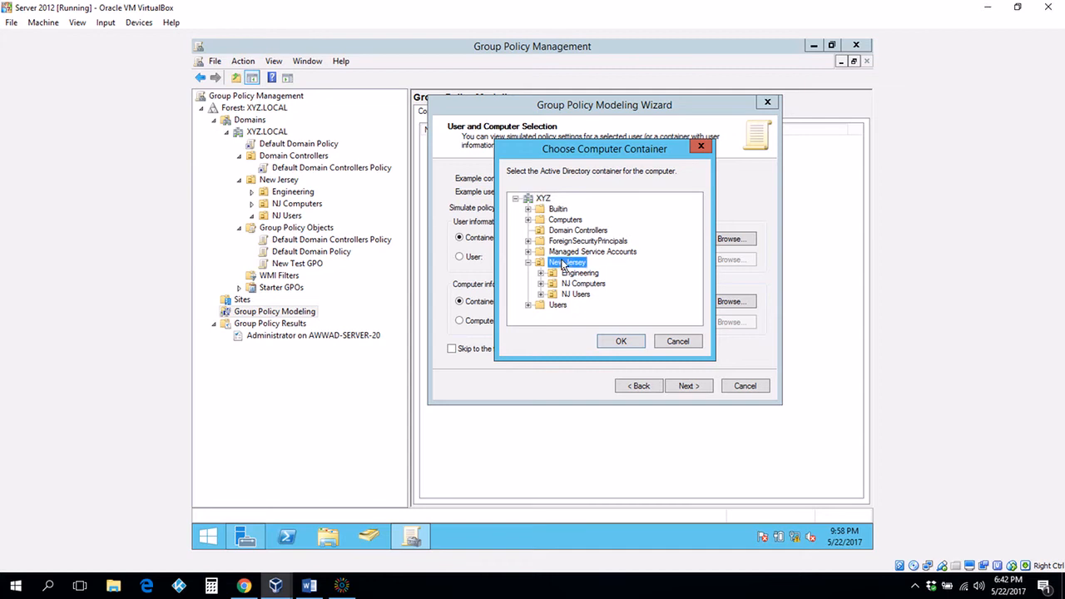
pyautogui.click(620, 342)
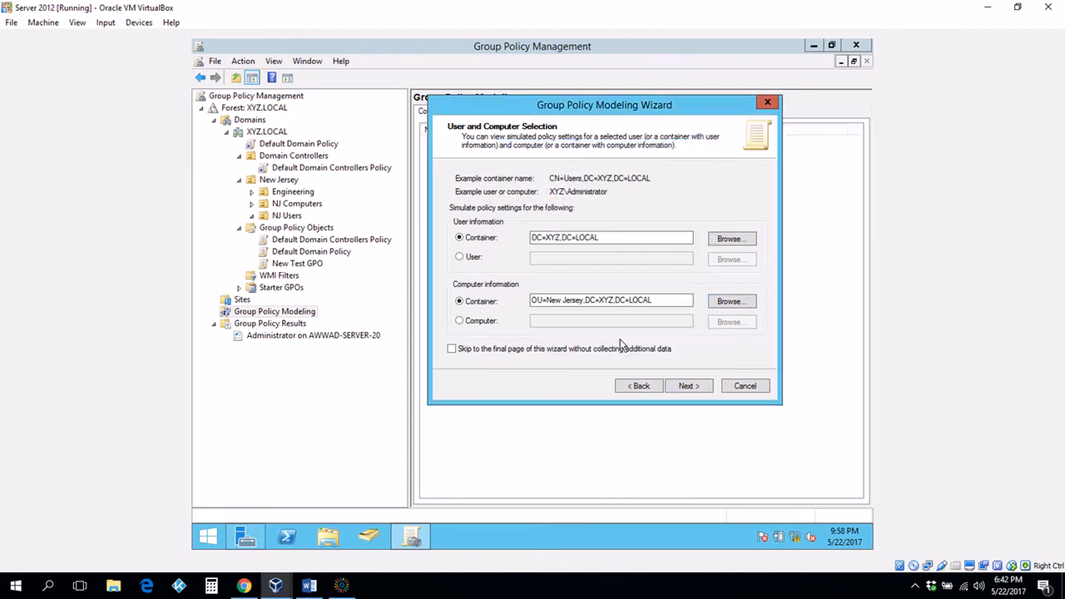
pyautogui.click(684, 386)
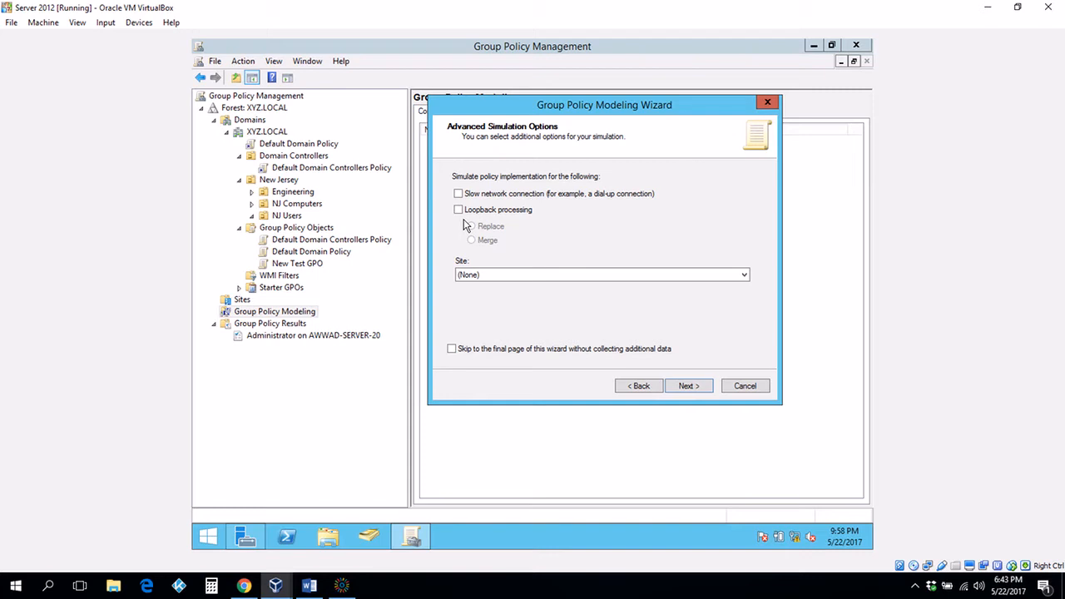
# Keep the default advanced options, security groups and all linked WMI filters, and run the Group Policy Modeling simulation
pyautogui.click(497, 274)
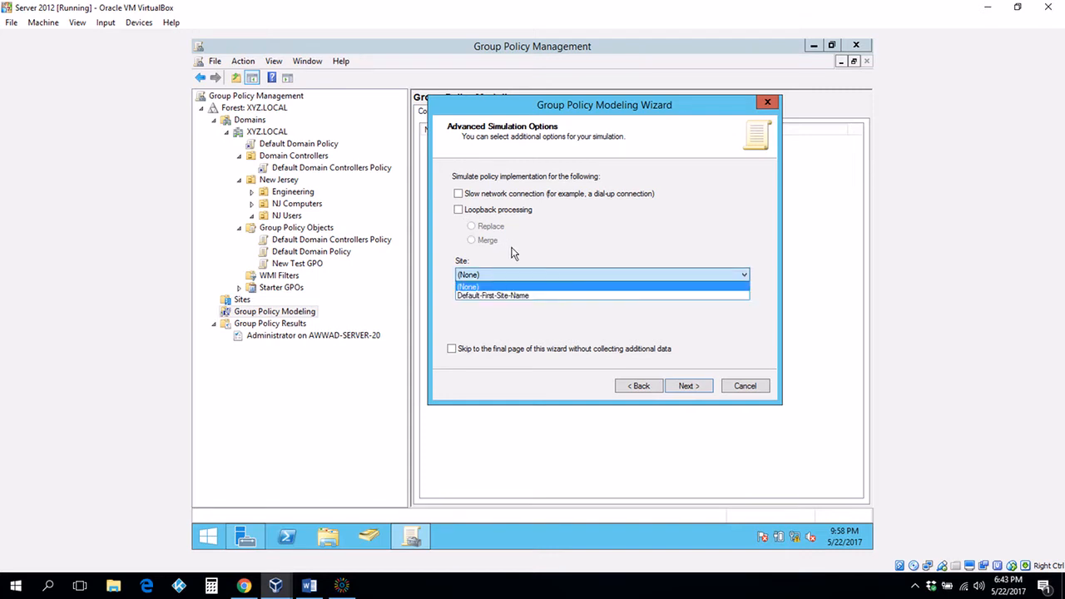
pyautogui.click(514, 253)
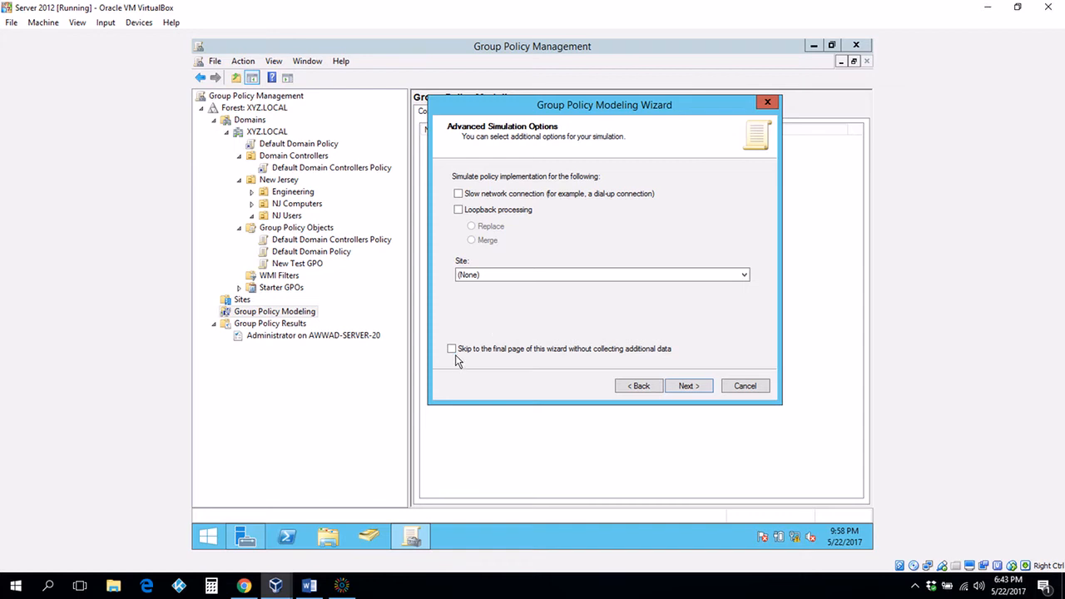
pyautogui.click(689, 388)
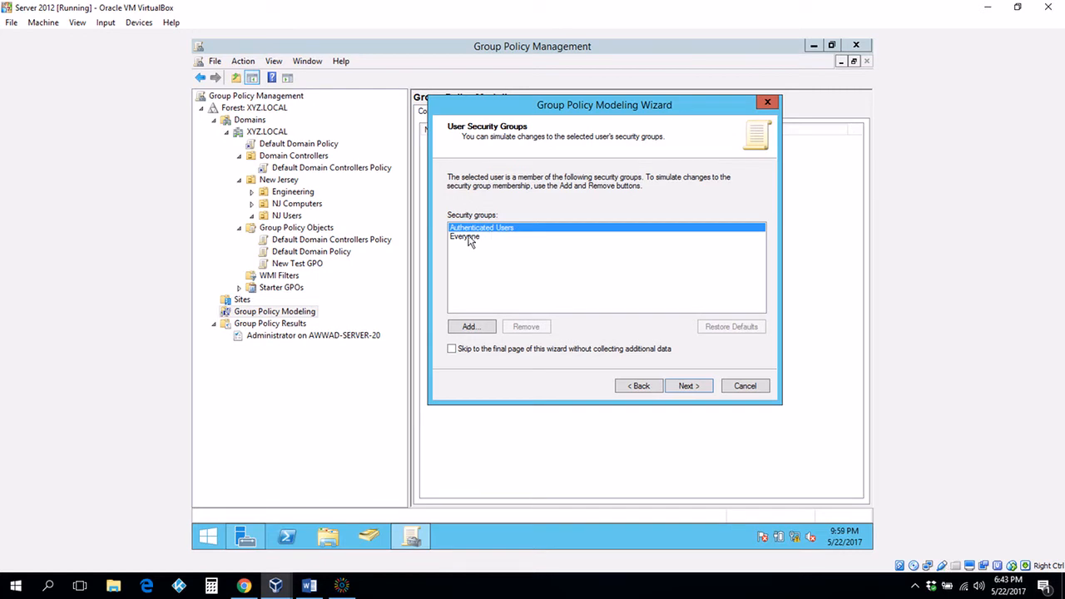
pyautogui.click(688, 387)
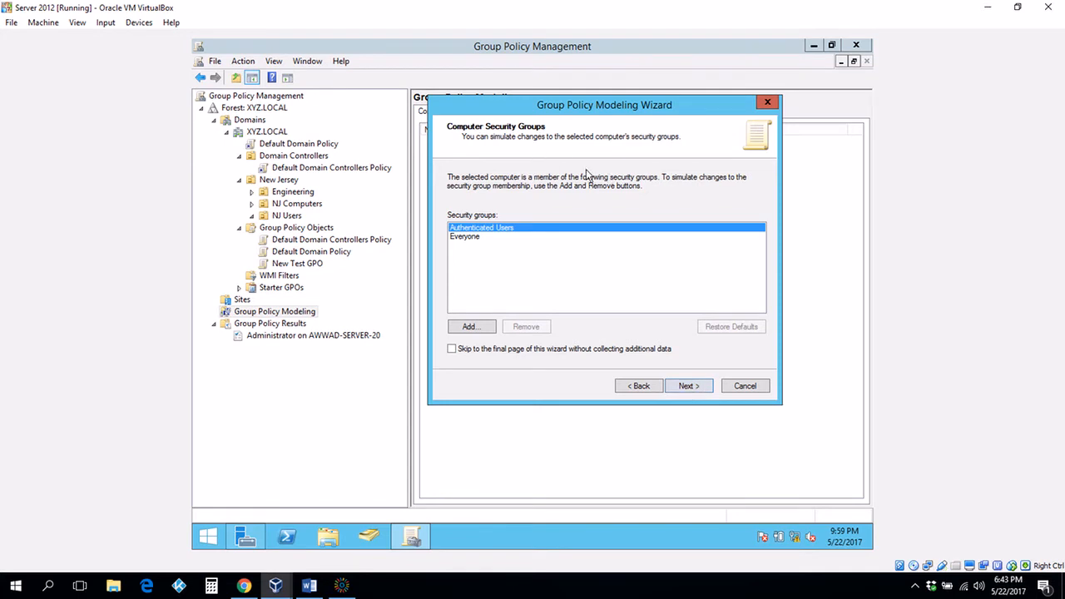
pyautogui.click(700, 392)
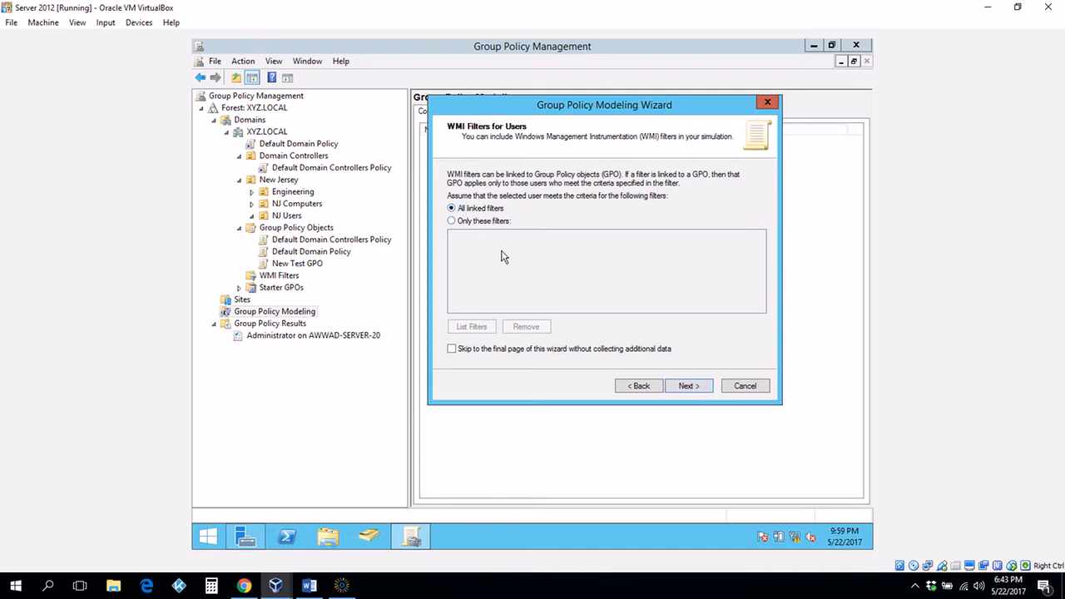
pyautogui.click(689, 386)
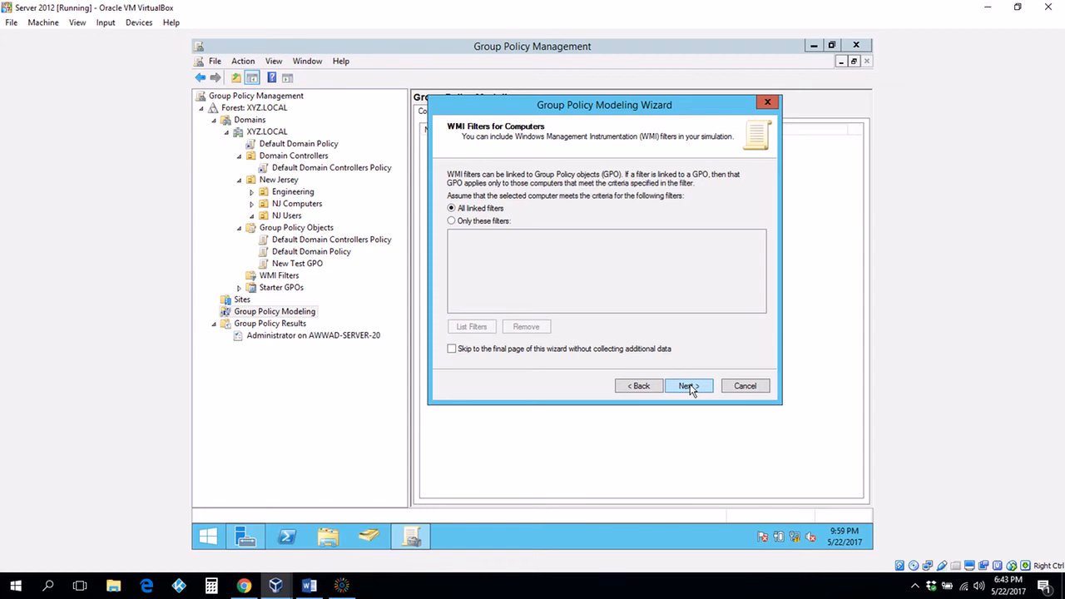
pyautogui.click(689, 387)
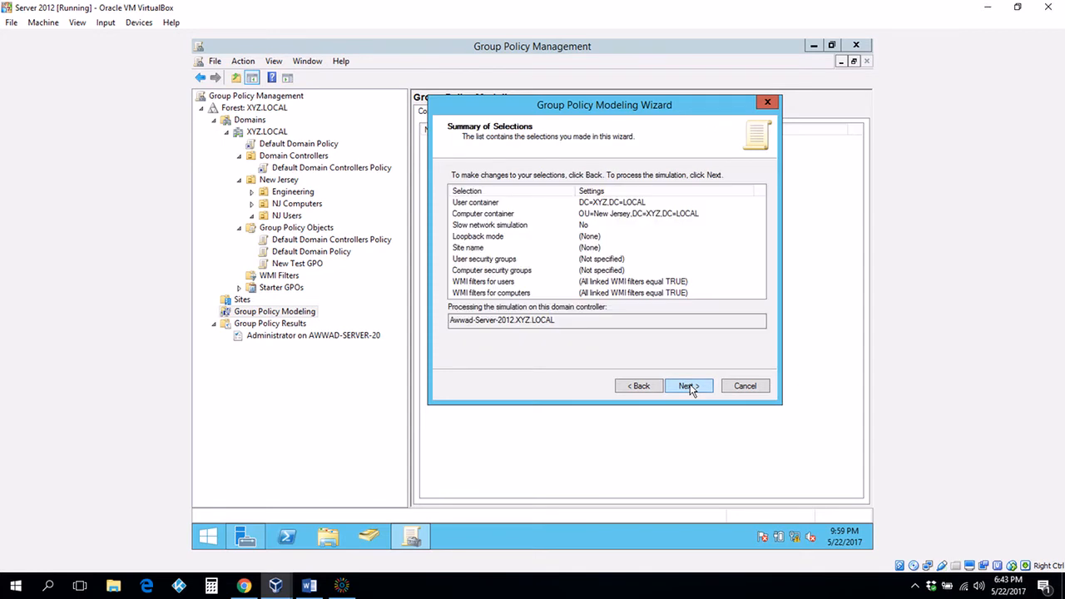
pyautogui.click(689, 386)
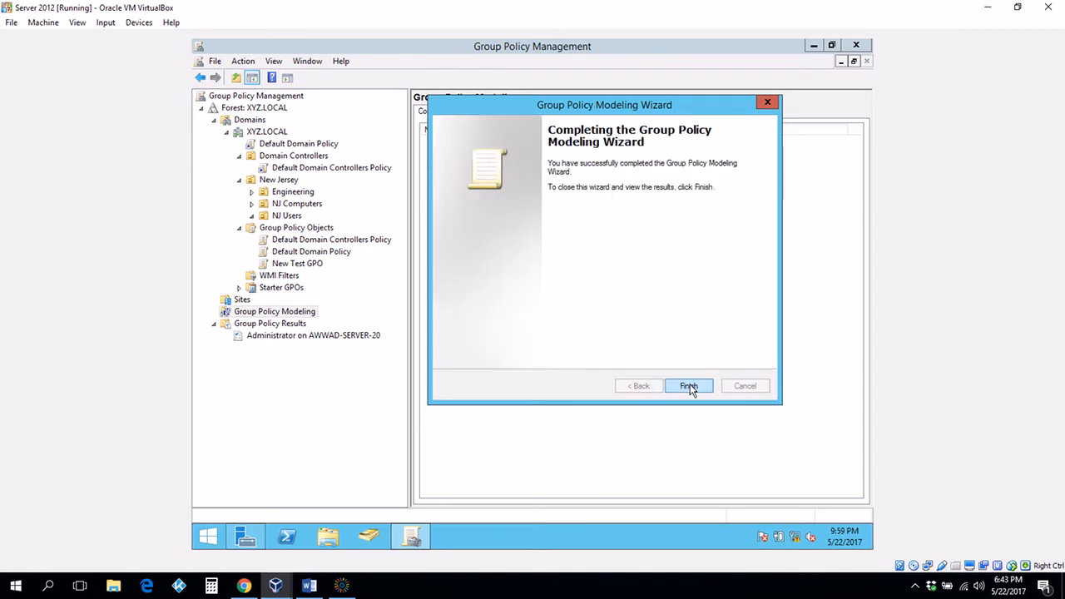
pyautogui.click(688, 386)
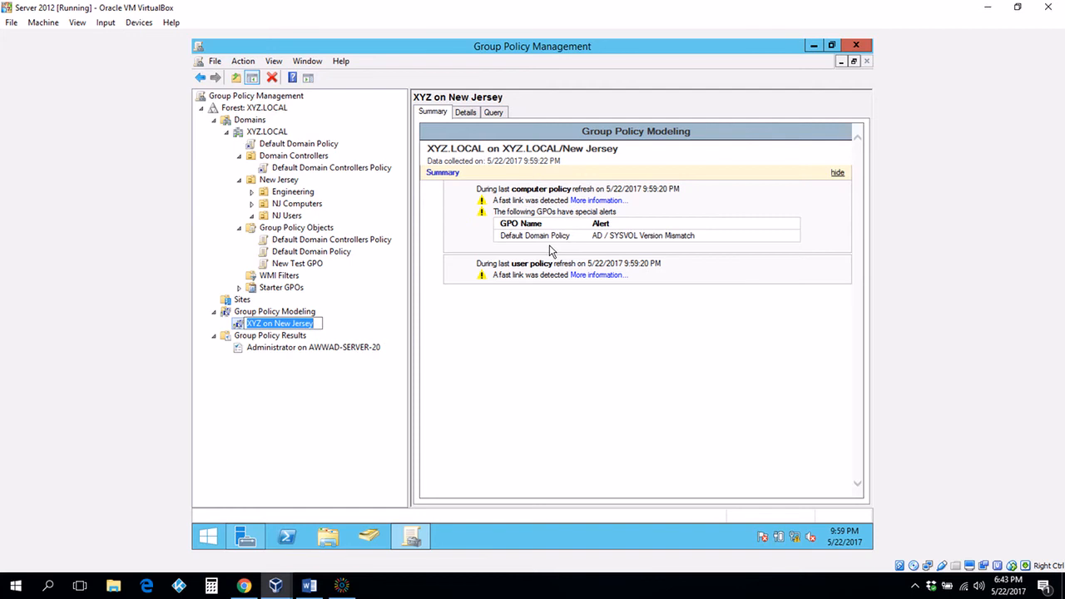
pyautogui.click(536, 361)
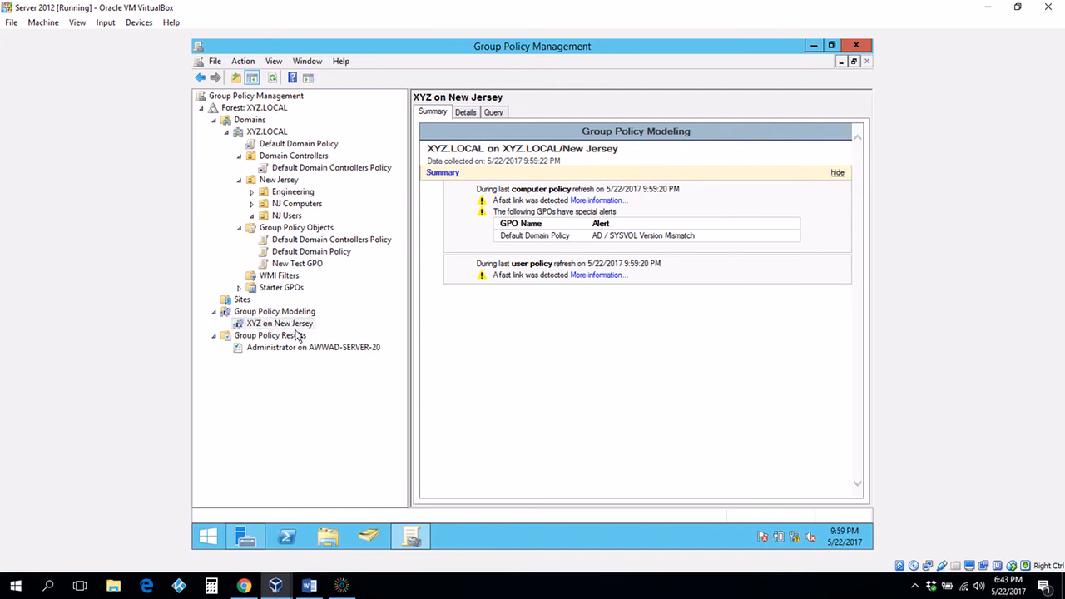
# Review the computer and user details of the XYZ on New Jersey modeling report, and return to its summary
pyautogui.click(466, 115)
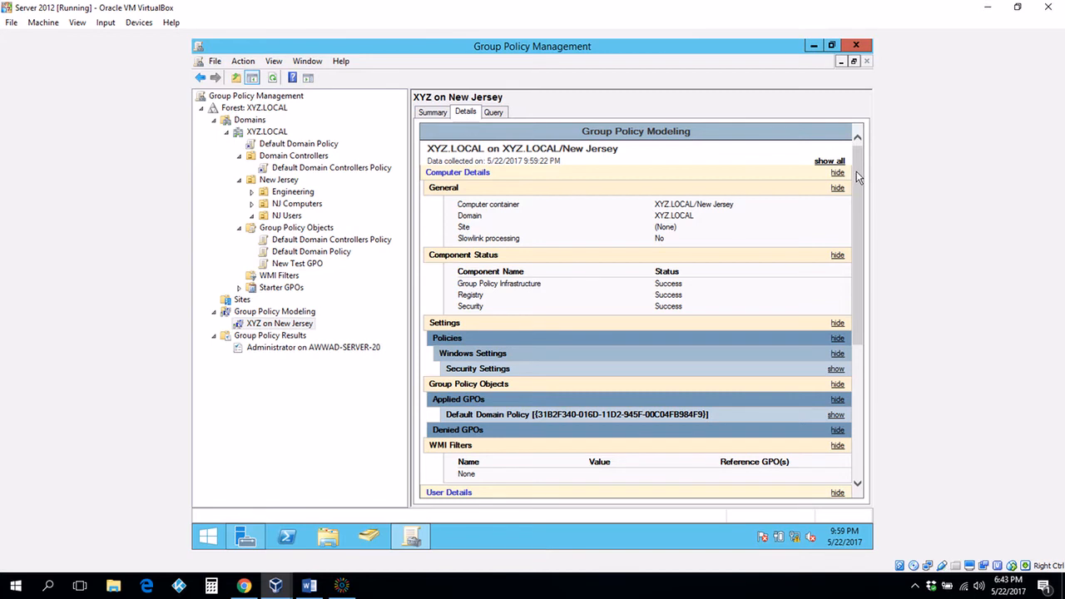
pyautogui.moveTo(857, 178); pyautogui.dragTo(870, 259)
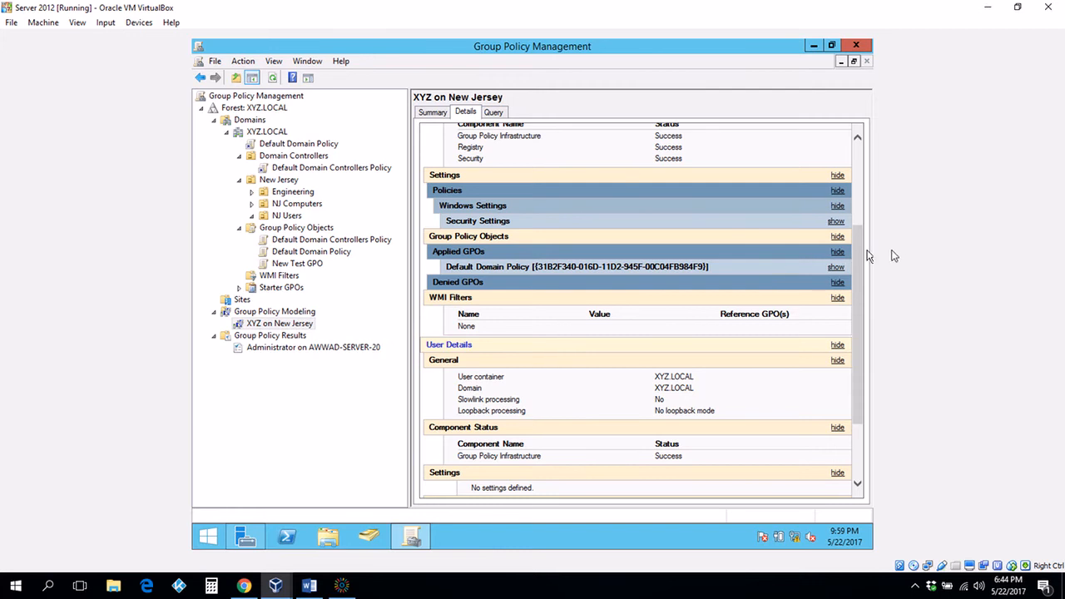
pyautogui.scroll(1, 860, 251)
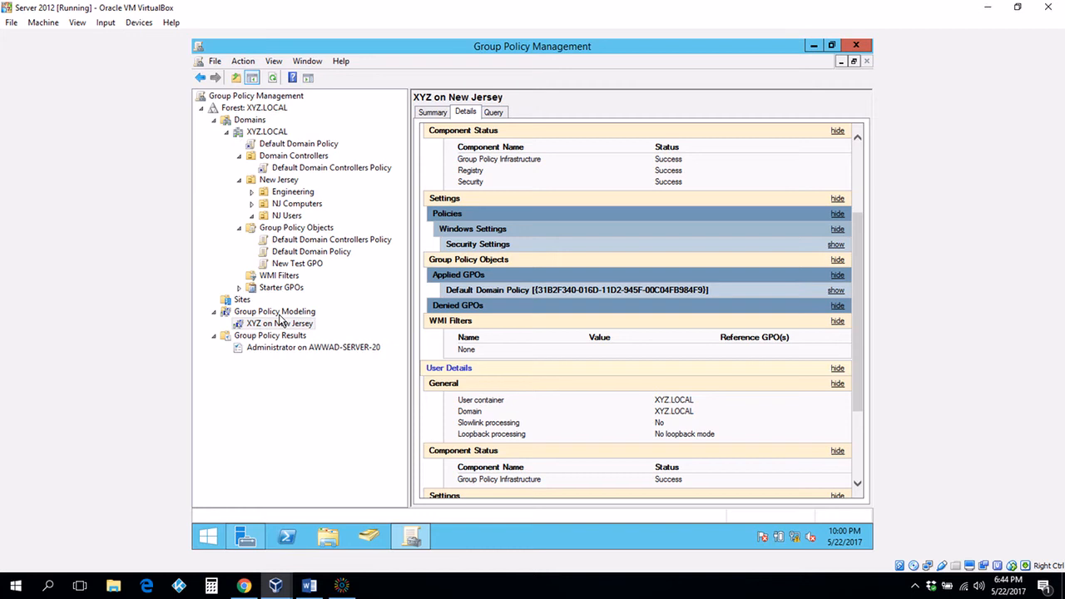
pyautogui.click(438, 116)
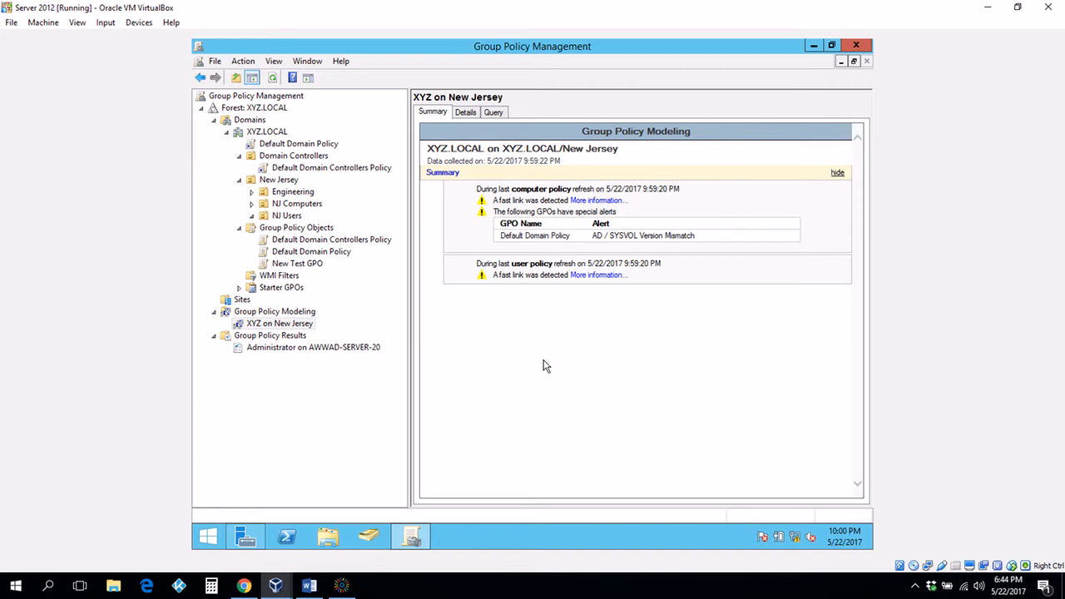
# Switch to the Word lesson notes to read the Group Policy modeling and GP Update points, and return to the virtual machine
pyautogui.click(309, 585)
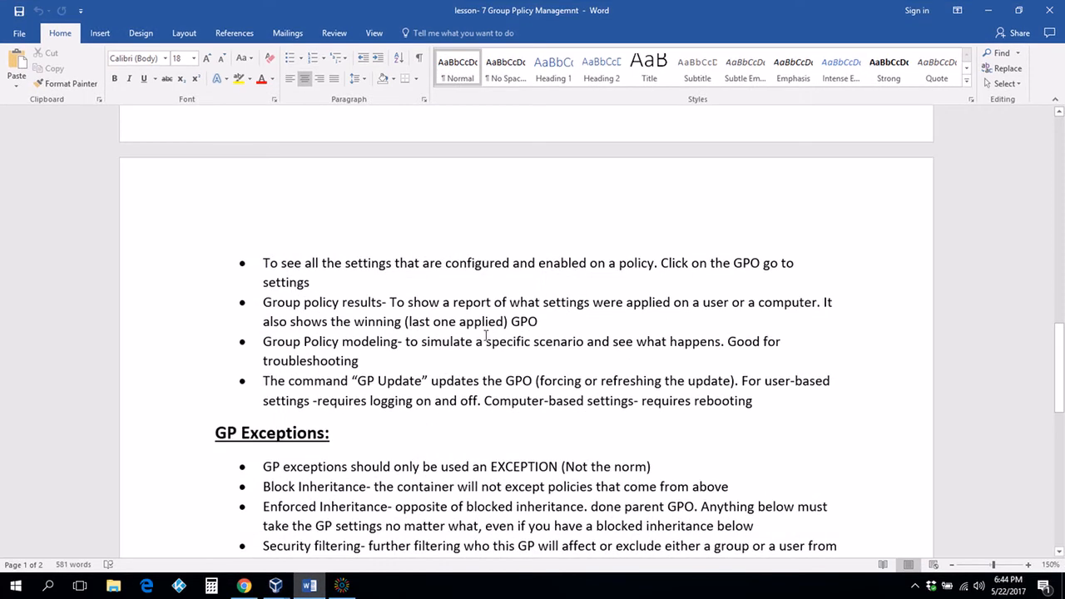
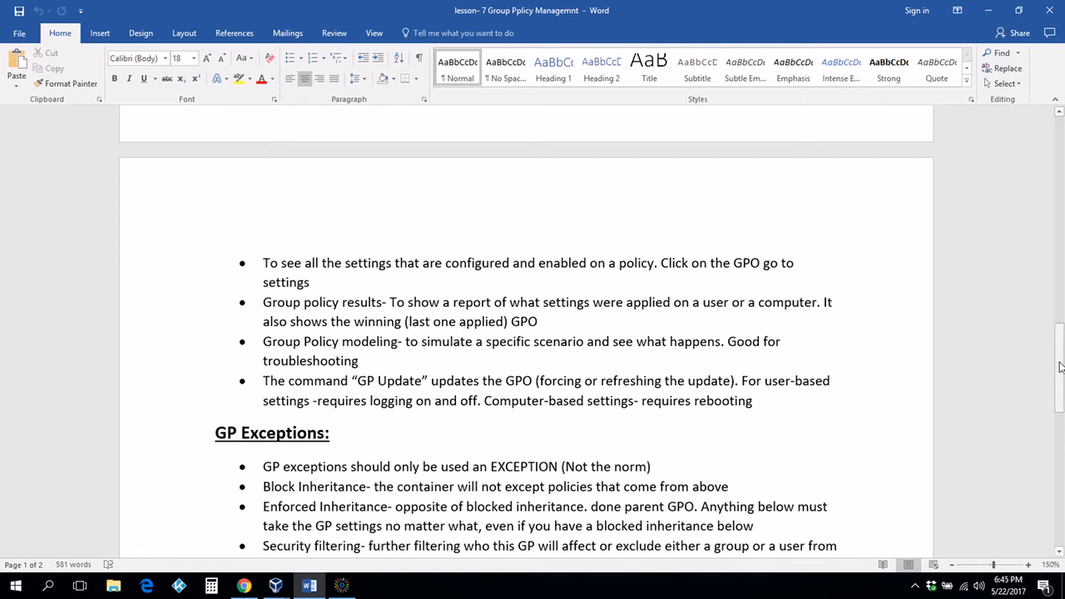
pyautogui.moveTo(1059, 363); pyautogui.dragTo(1059, 323)
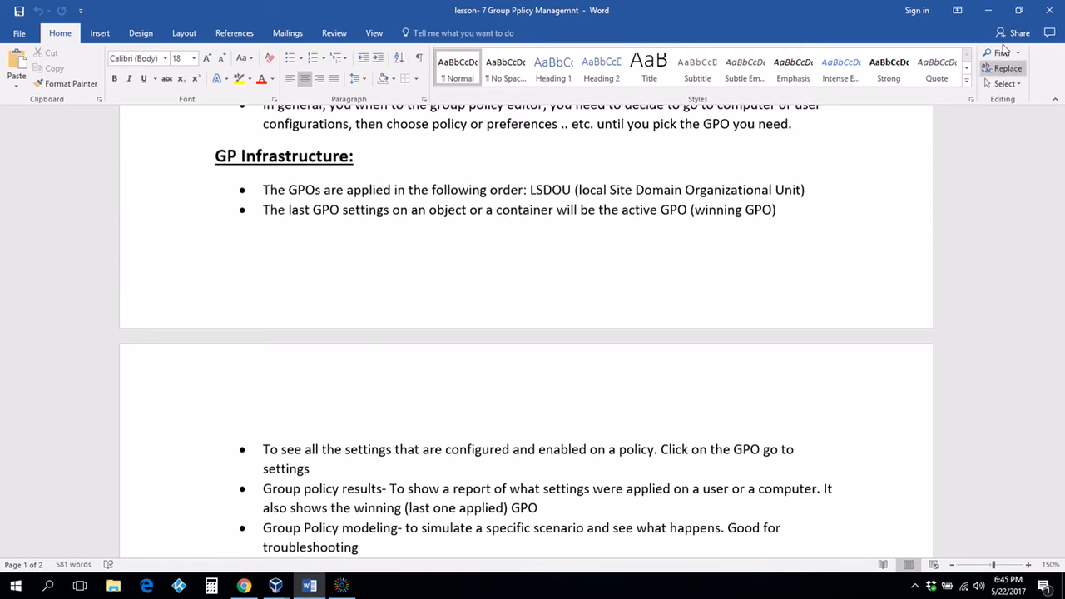
pyautogui.click(989, 12)
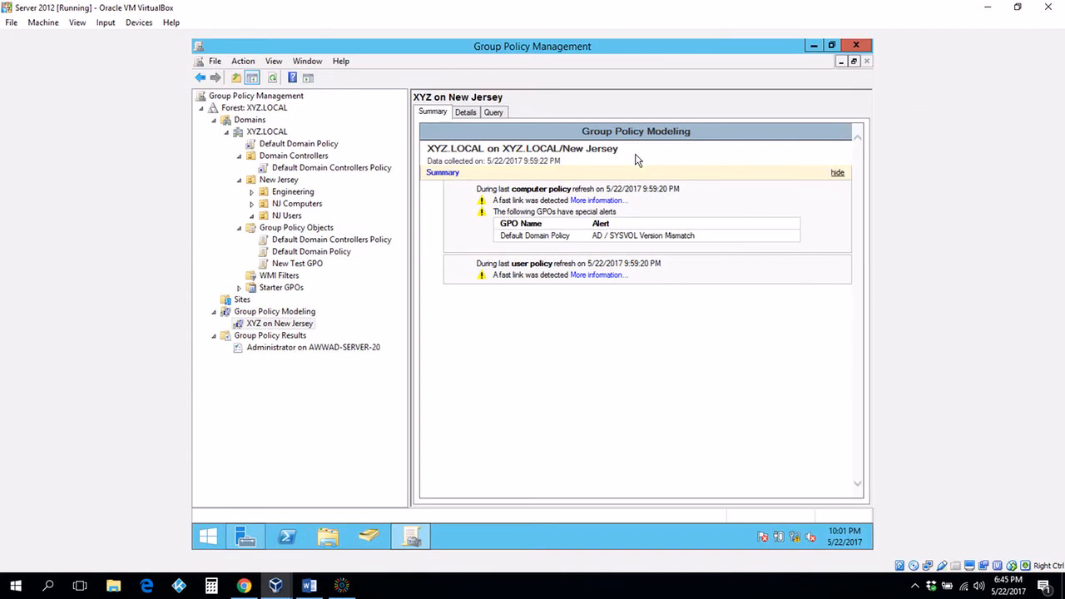
# Go back to the Group Policy Modeling overview and collapse the Domains and Group Policy Modeling branches of the console tree
pyautogui.click(200, 78)
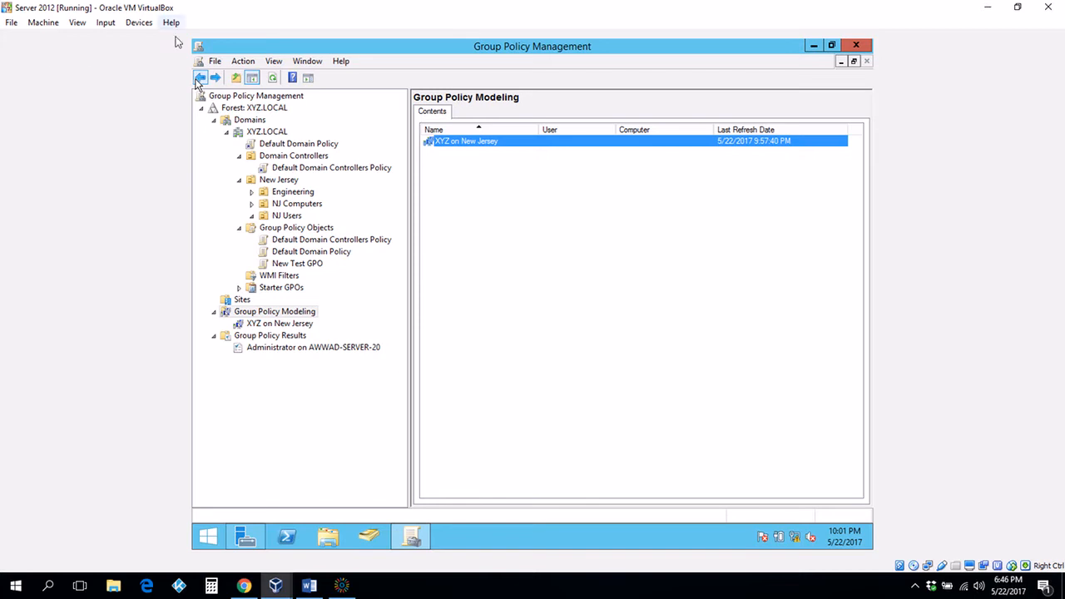
pyautogui.click(240, 288)
pyautogui.click(240, 288)
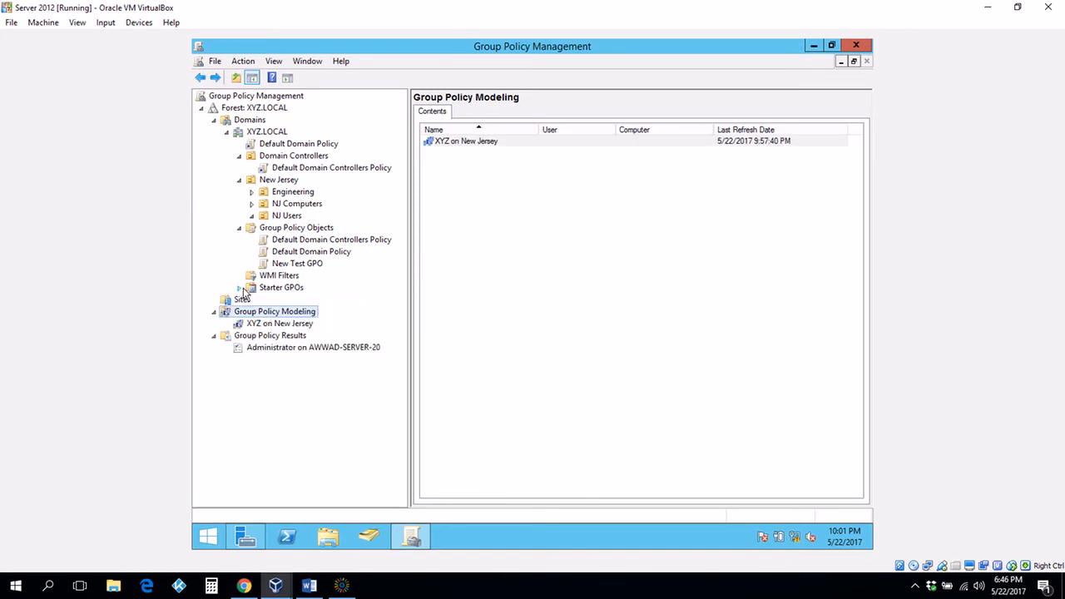
pyautogui.click(240, 229)
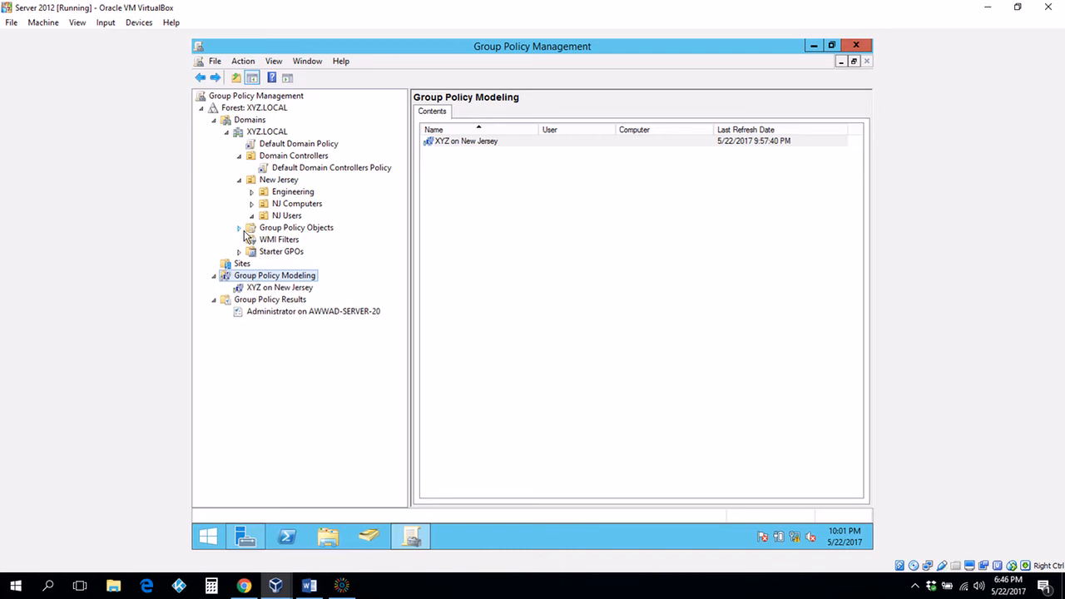
pyautogui.click(239, 181)
pyautogui.click(239, 156)
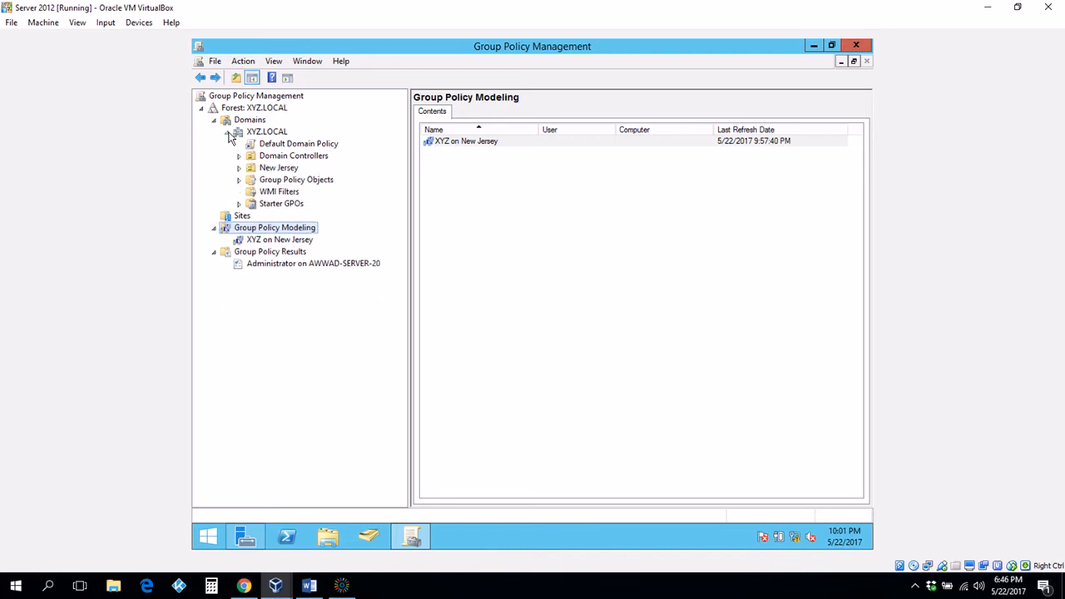
pyautogui.click(227, 133)
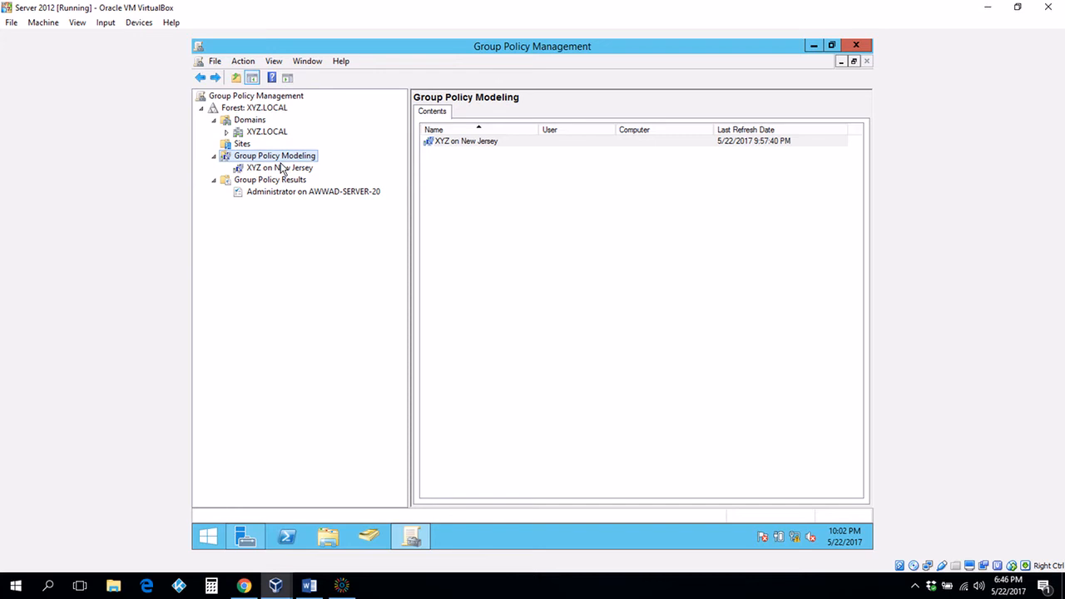
pyautogui.click(214, 121)
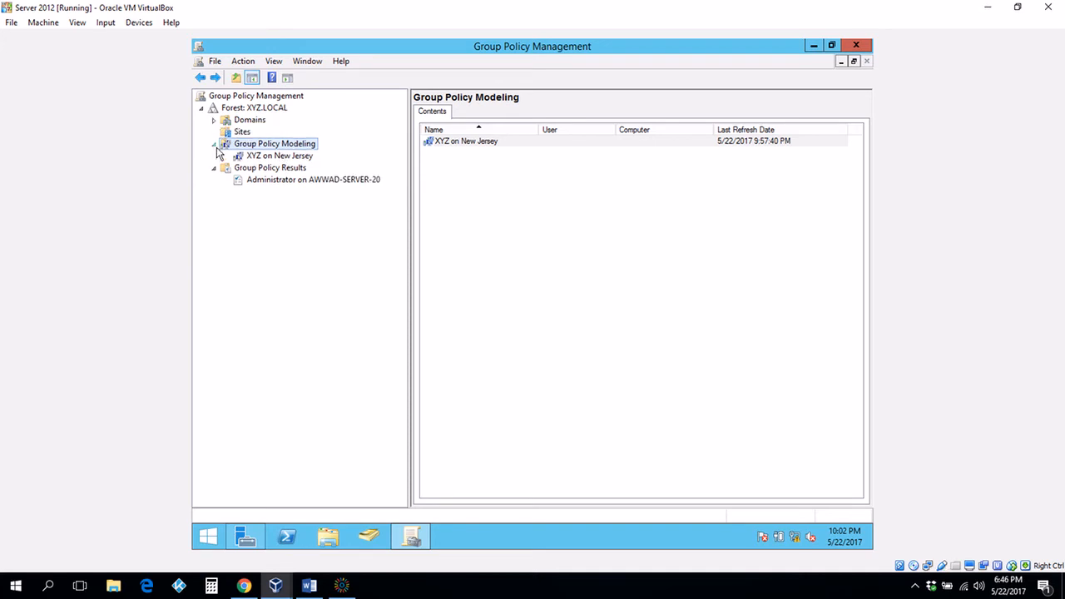
pyautogui.click(214, 144)
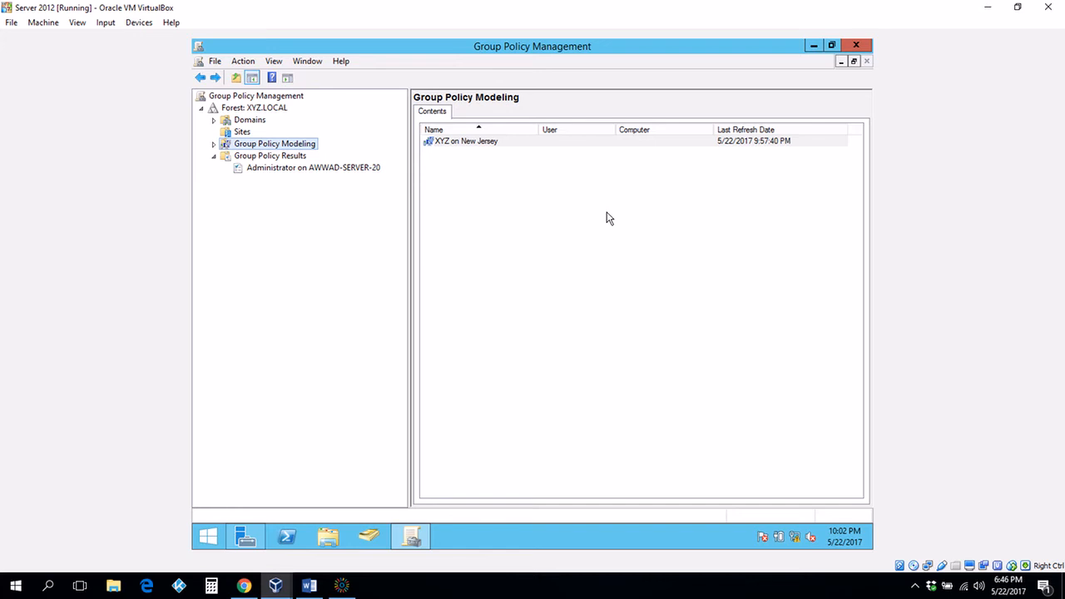
# Switch to the Word lesson notes and read the GP Infrastructure section on LSDOU order and the winning GPO
pyautogui.click(308, 587)
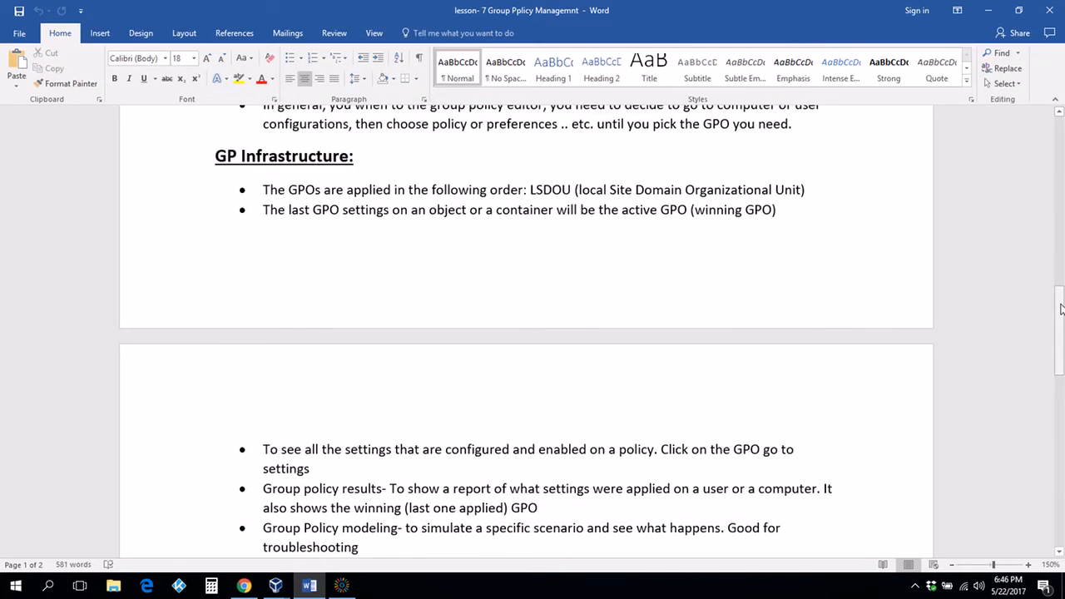
pyautogui.moveTo(1060, 310)
pyautogui.mouseDown()
pyautogui.moveTo(1060, 387)
pyautogui.moveTo(1062, 308)
pyautogui.mouseUp()
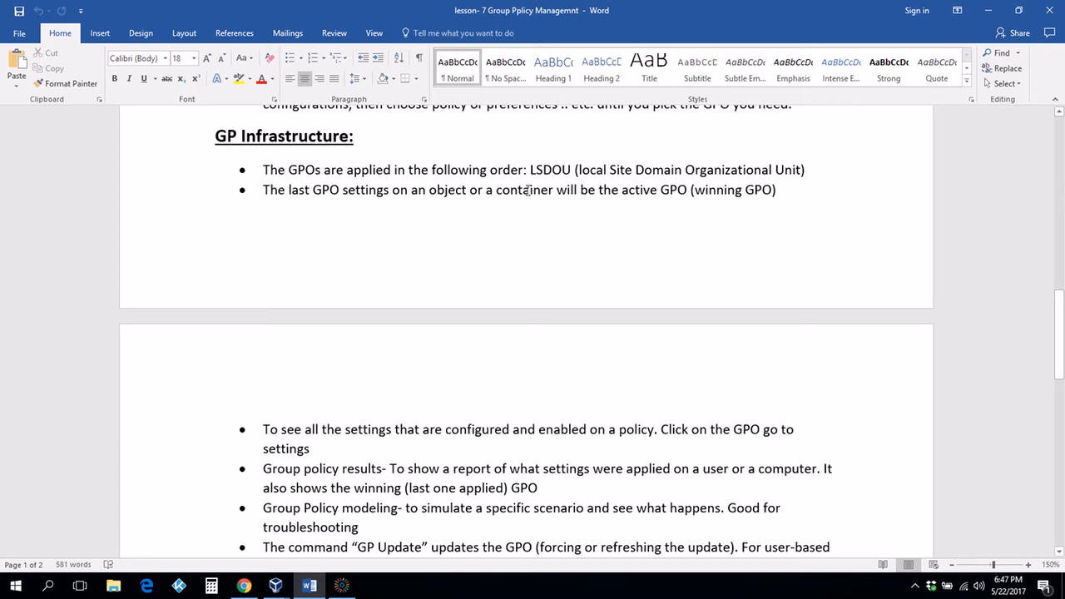
# Read the GP Exceptions section of the Word lesson notes and switch back to the Server 2012 virtual machine
pyautogui.moveTo(1061, 337); pyautogui.dragTo(1061, 401)
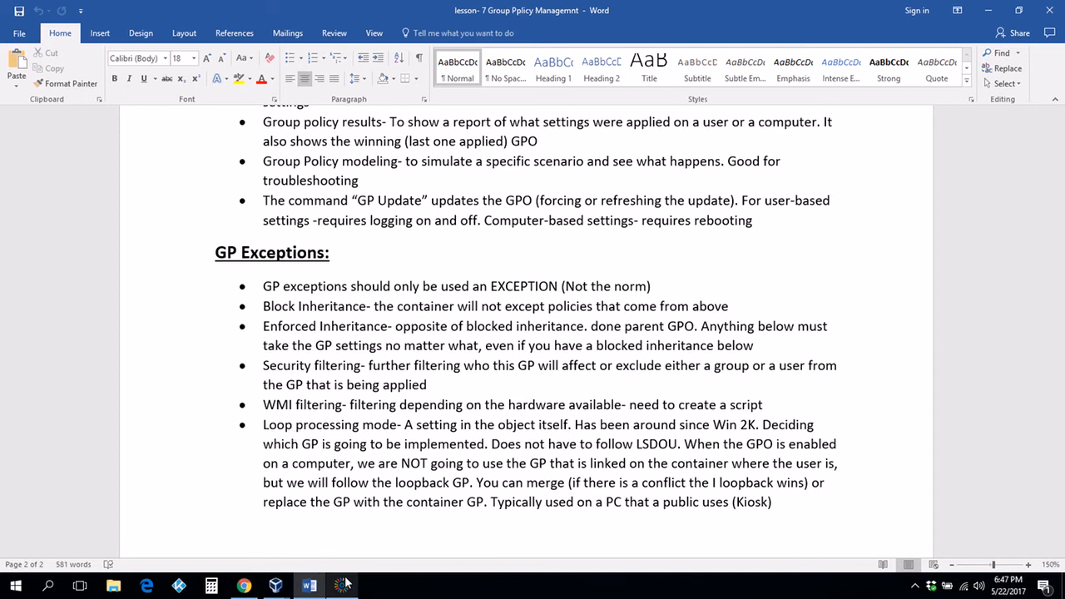
pyautogui.moveTo(347, 584)
pyautogui.moveTo(281, 588)
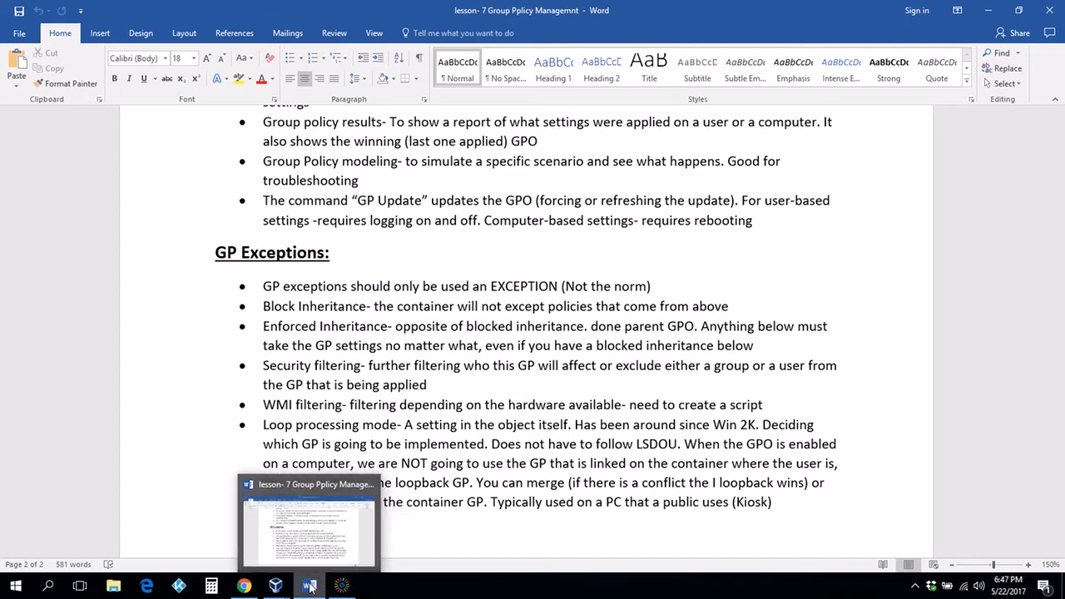
pyautogui.click(363, 489)
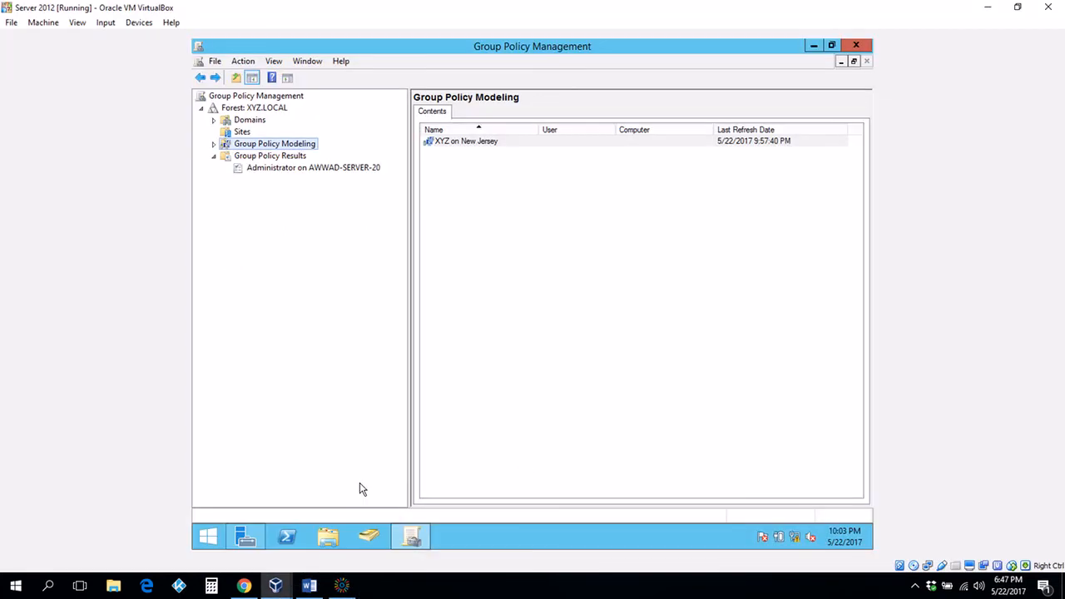
# Expand the Group Policy Modeling, Domains, XYZ.LOCAL and Domain Controllers branches of the console tree
pyautogui.click(215, 145)
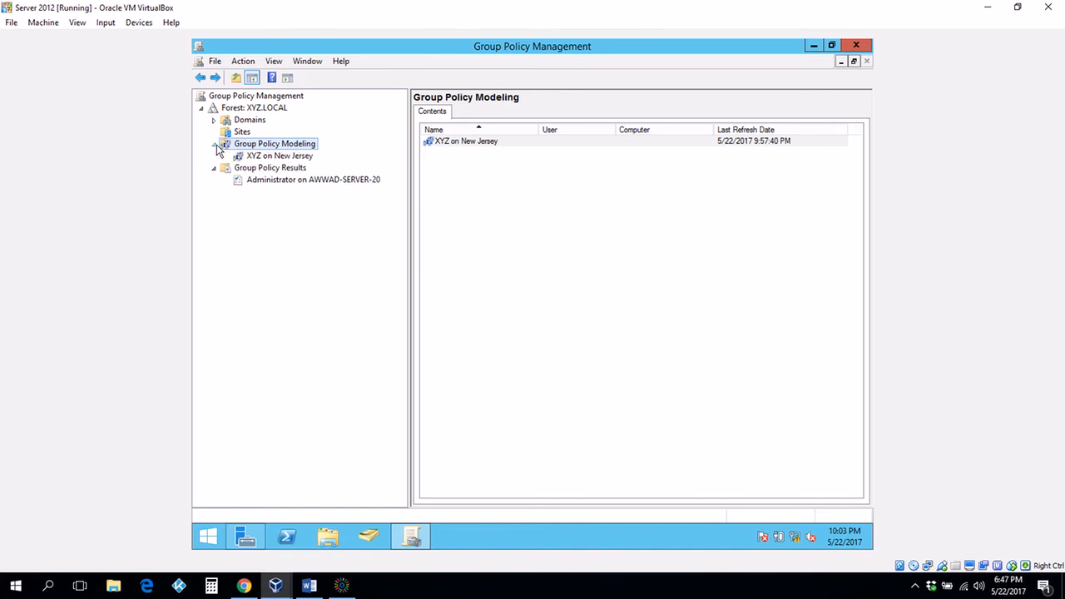
pyautogui.click(214, 120)
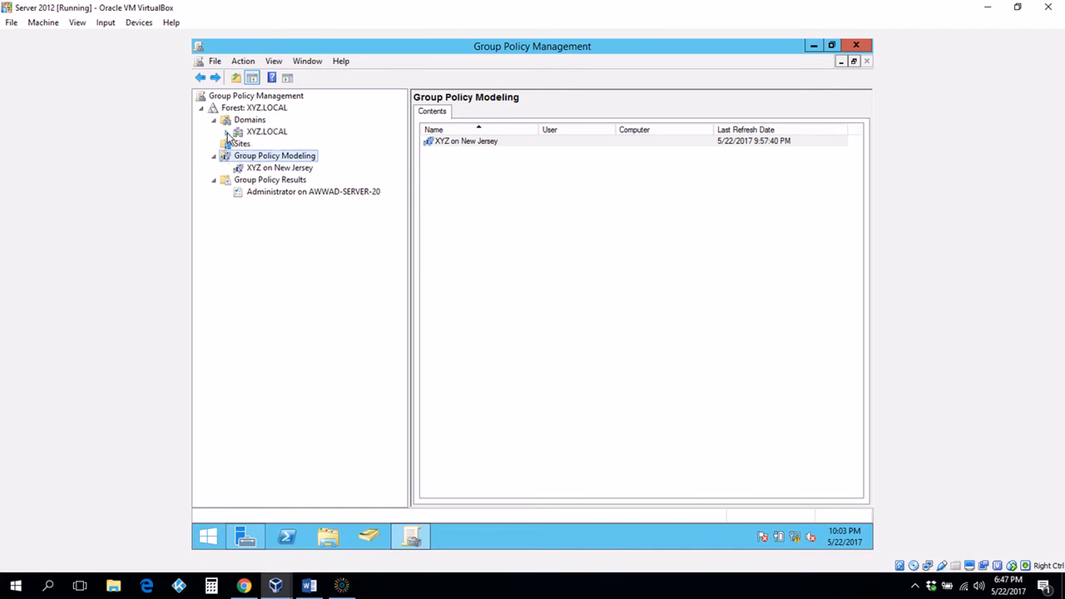
pyautogui.click(227, 133)
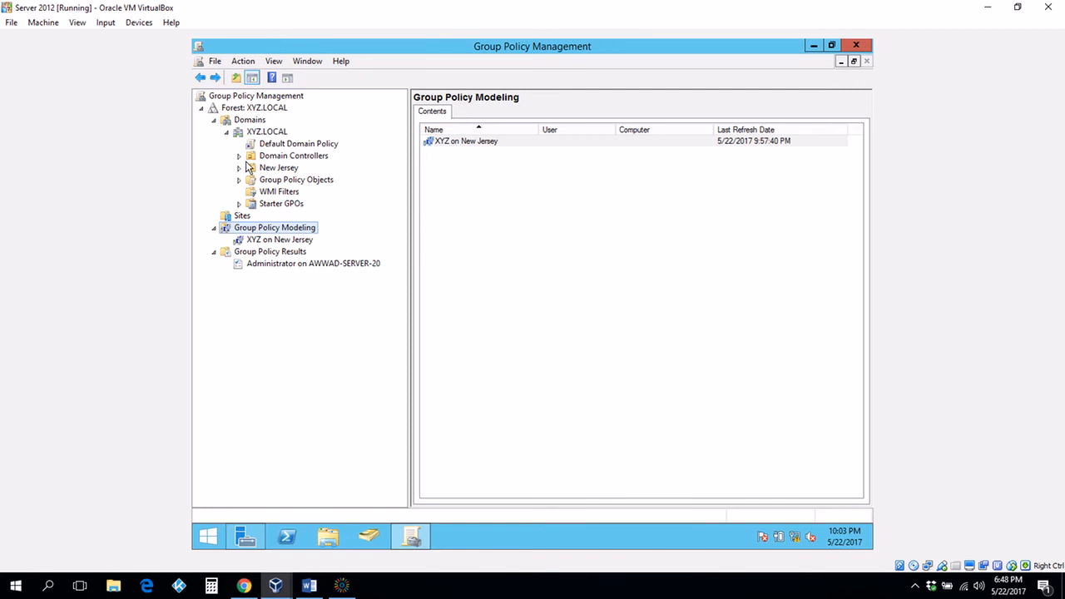
pyautogui.click(239, 156)
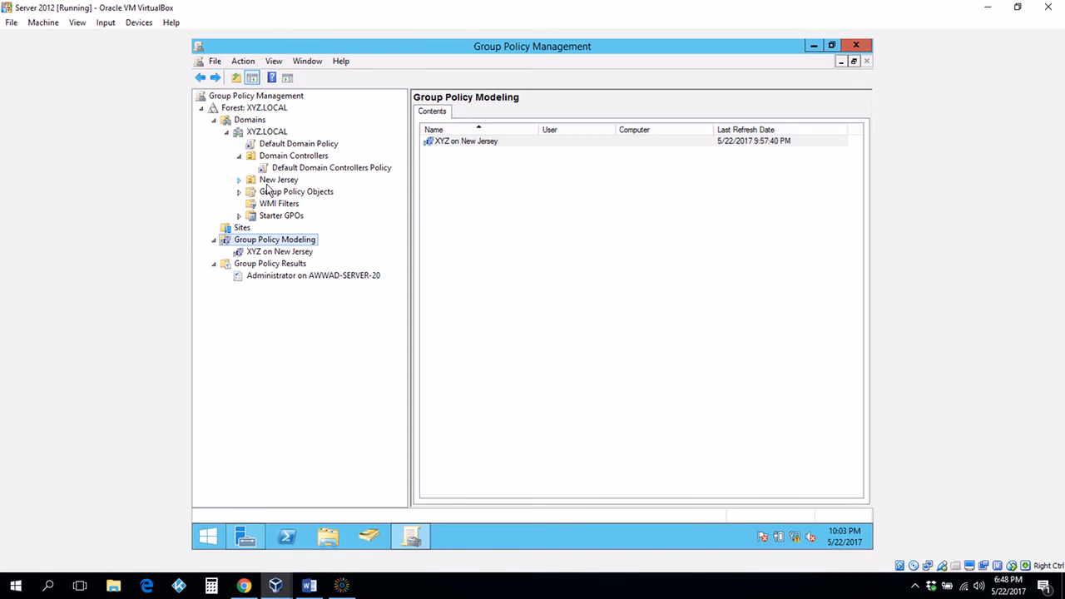
# Enable Block Inheritance on the New Jersey organizational unit, check the setting, and turn it off again
pyautogui.rightClick(271, 183)
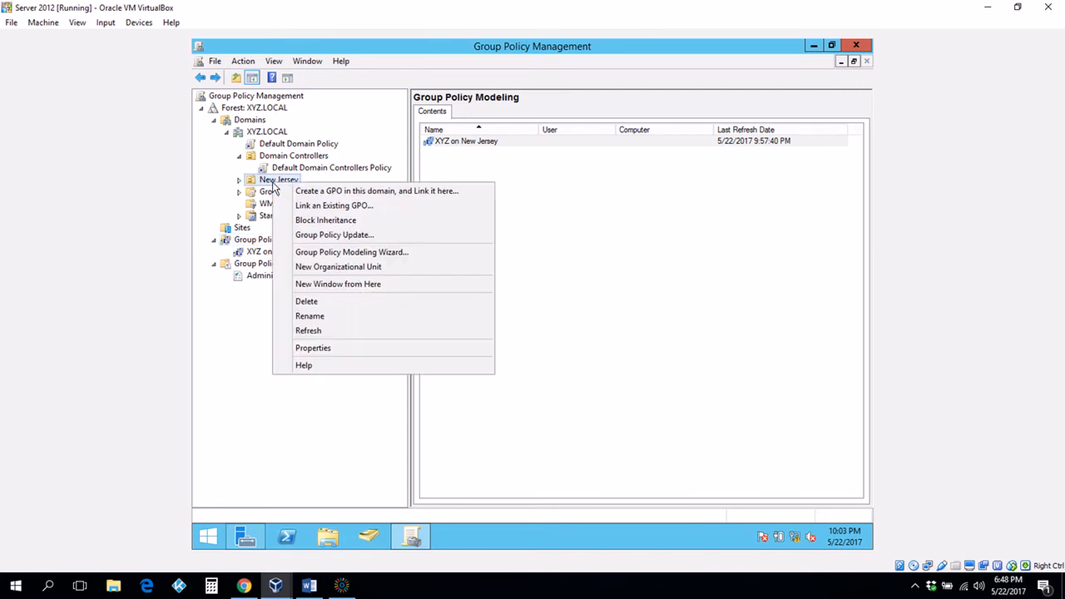
pyautogui.click(331, 221)
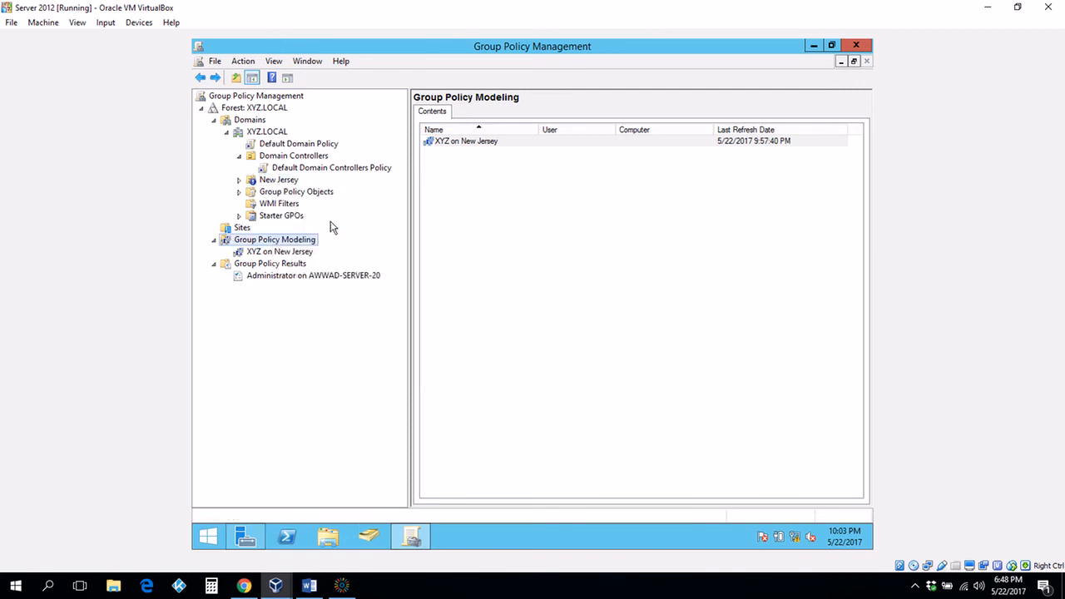
pyautogui.rightClick(291, 186)
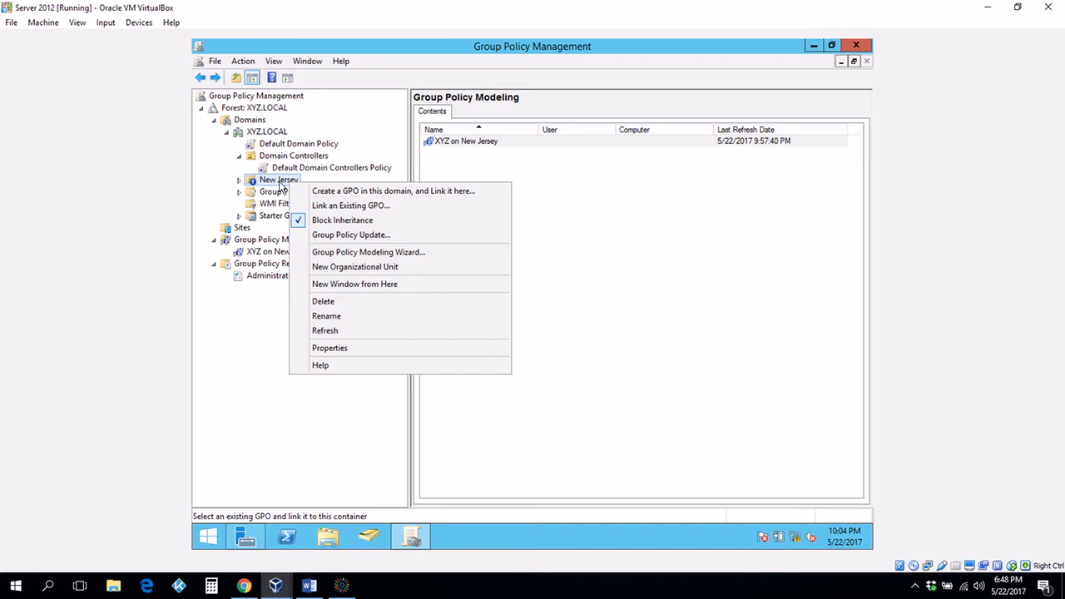
pyautogui.click(279, 315)
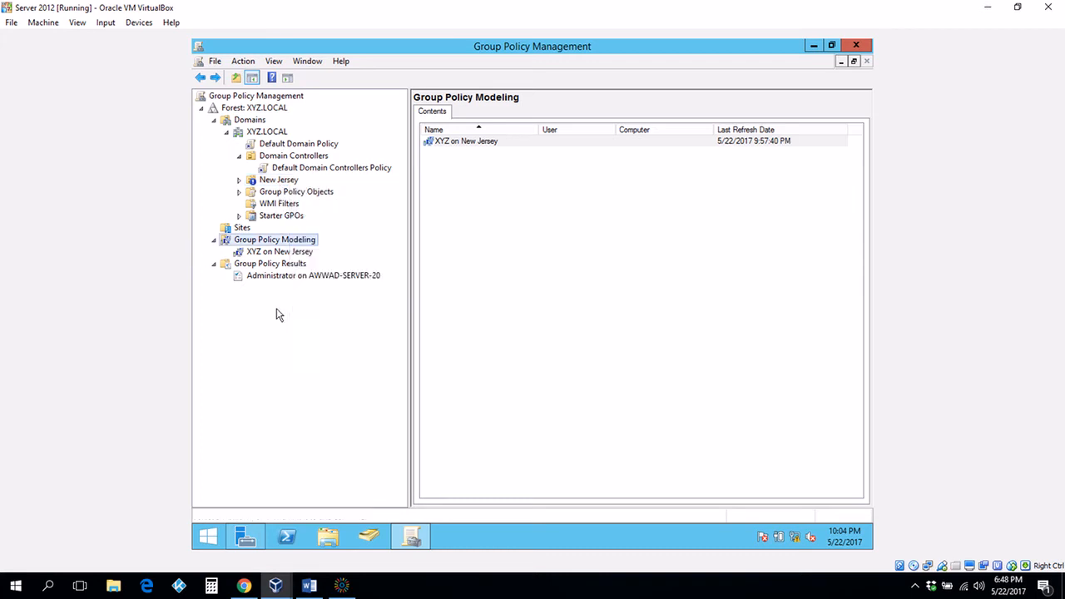
pyautogui.rightClick(283, 184)
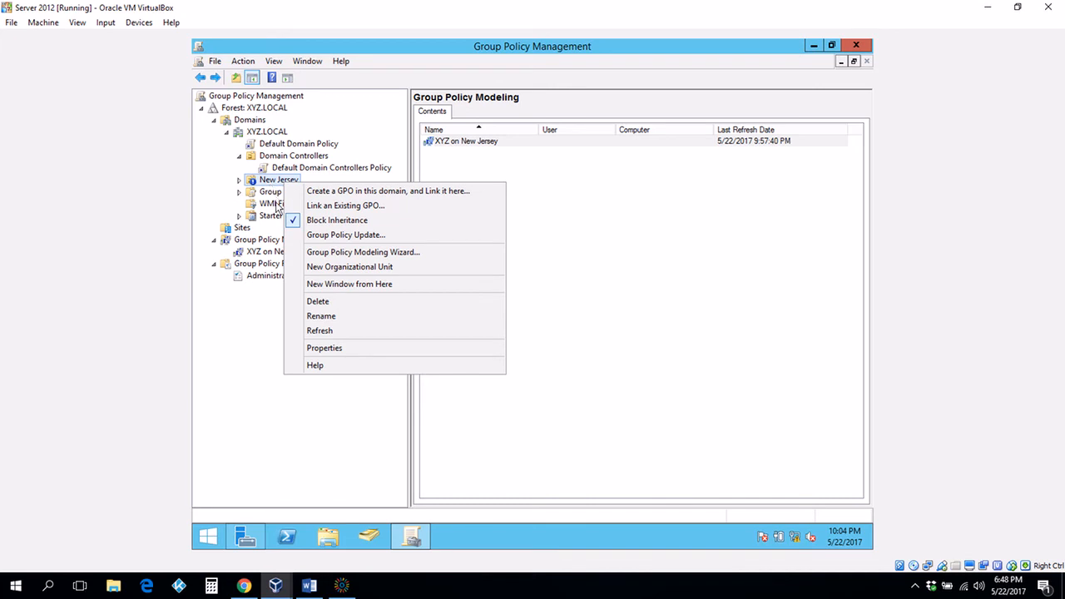
pyautogui.click(297, 221)
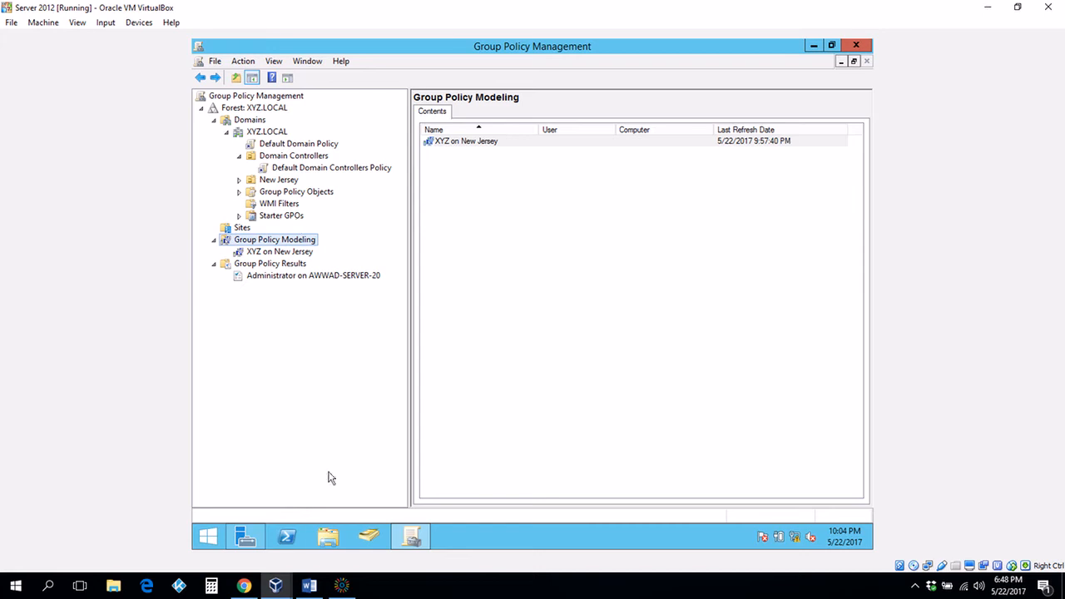
# Switch to the Word lesson notes to check the inheritance exceptions, and return to the virtual machine
pyautogui.click(309, 588)
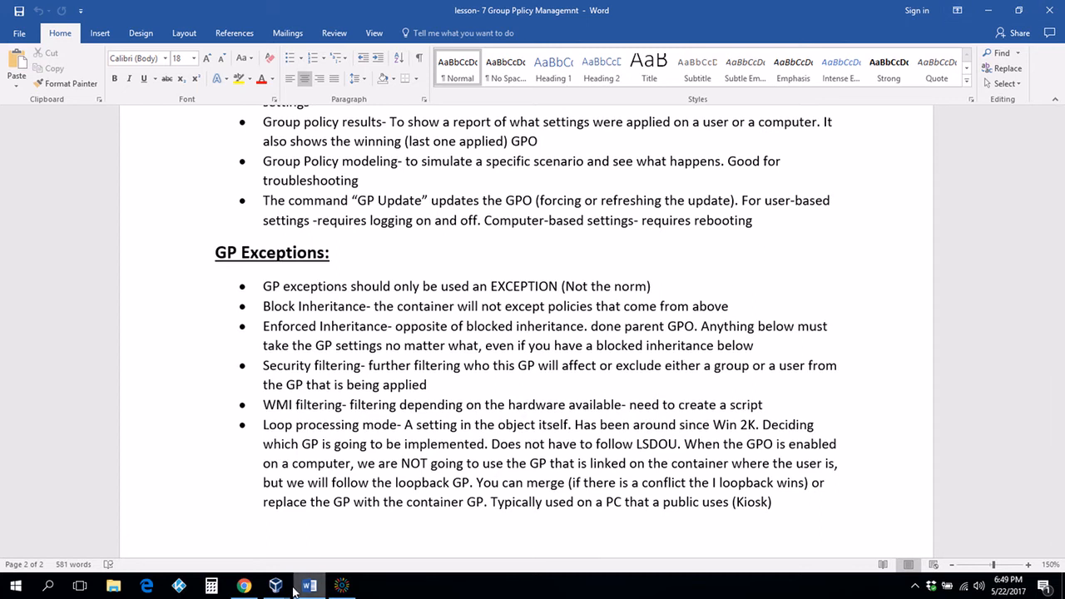
pyautogui.moveTo(276, 586)
pyautogui.click(338, 545)
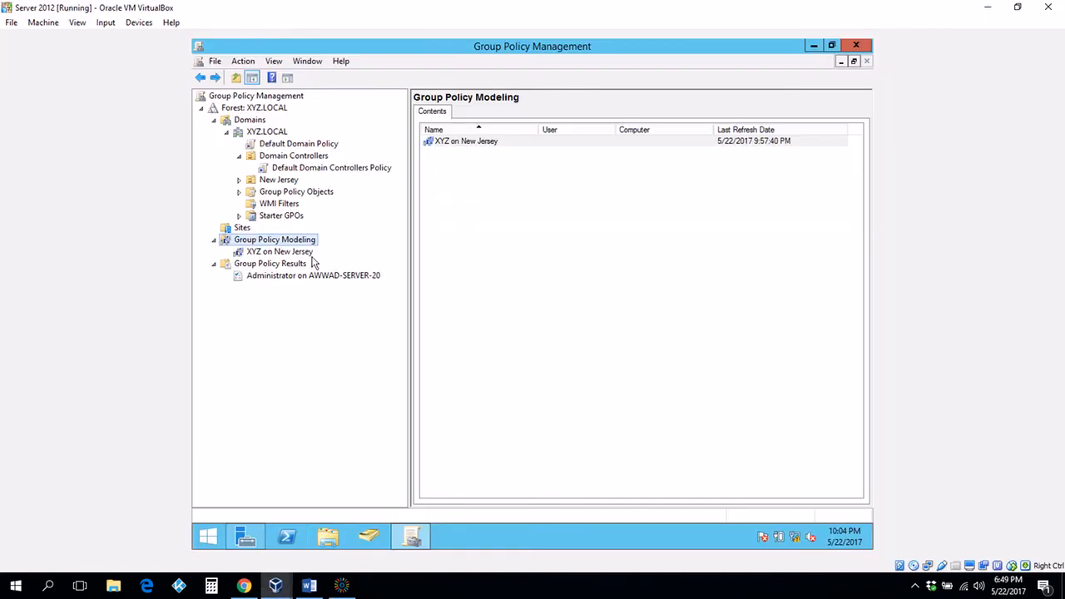
# Block inheritance on the New Jersey organizational unit and enforce the Default Domain Controllers Policy link under Domain Controllers
pyautogui.rightClick(280, 181)
pyautogui.click(305, 219)
pyautogui.rightClick(306, 170)
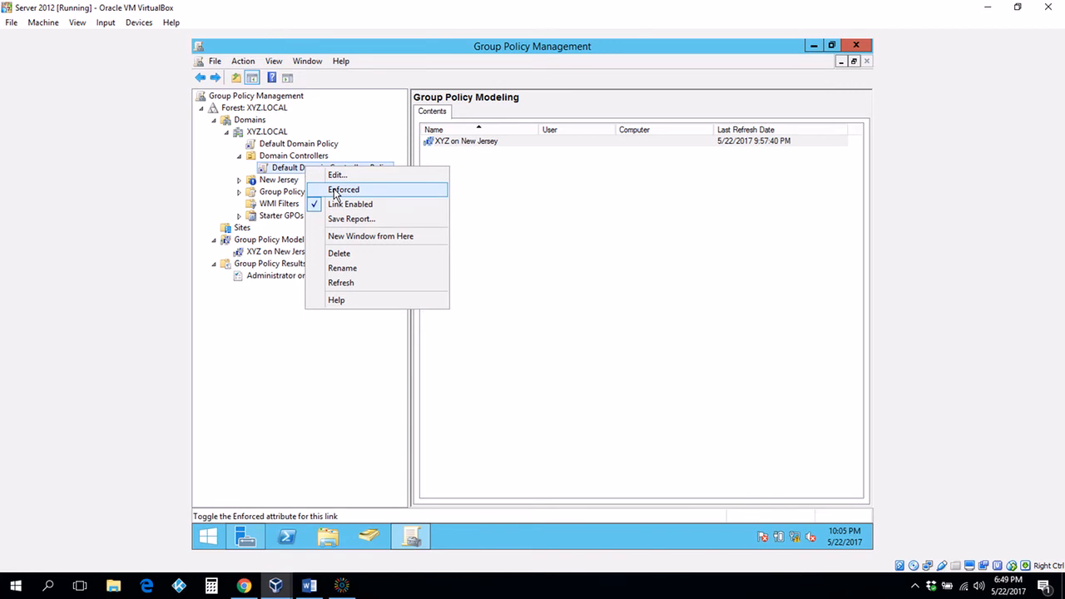
pyautogui.click(335, 192)
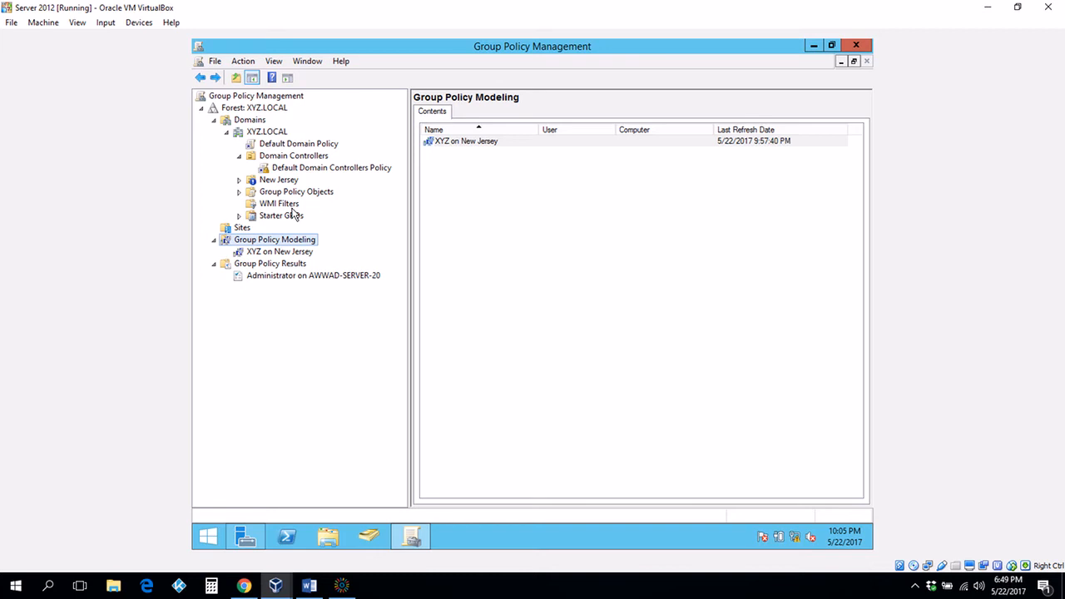
# Remove the Enforced setting from the Default Domain Controllers Policy link and turn off Block Inheritance on New Jersey
pyautogui.rightClick(303, 167)
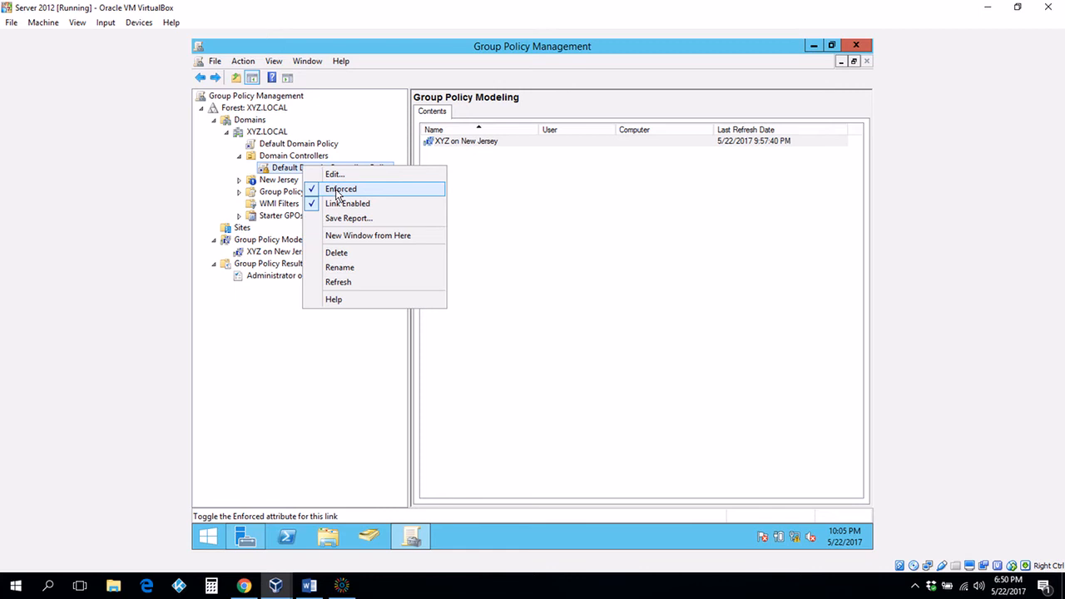
pyautogui.click(338, 189)
pyautogui.rightClick(280, 180)
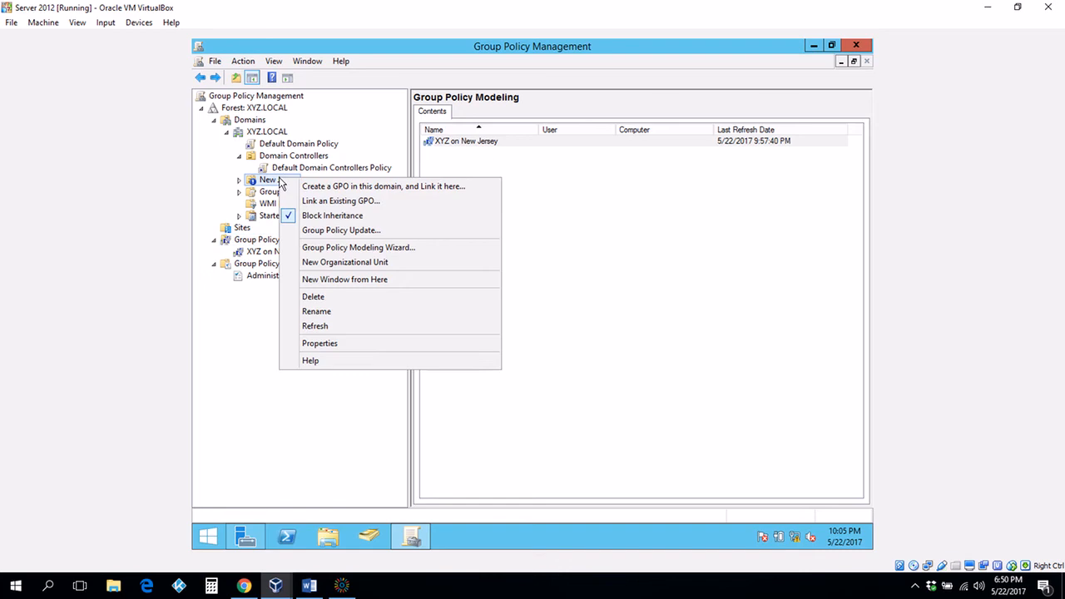
pyautogui.click(316, 216)
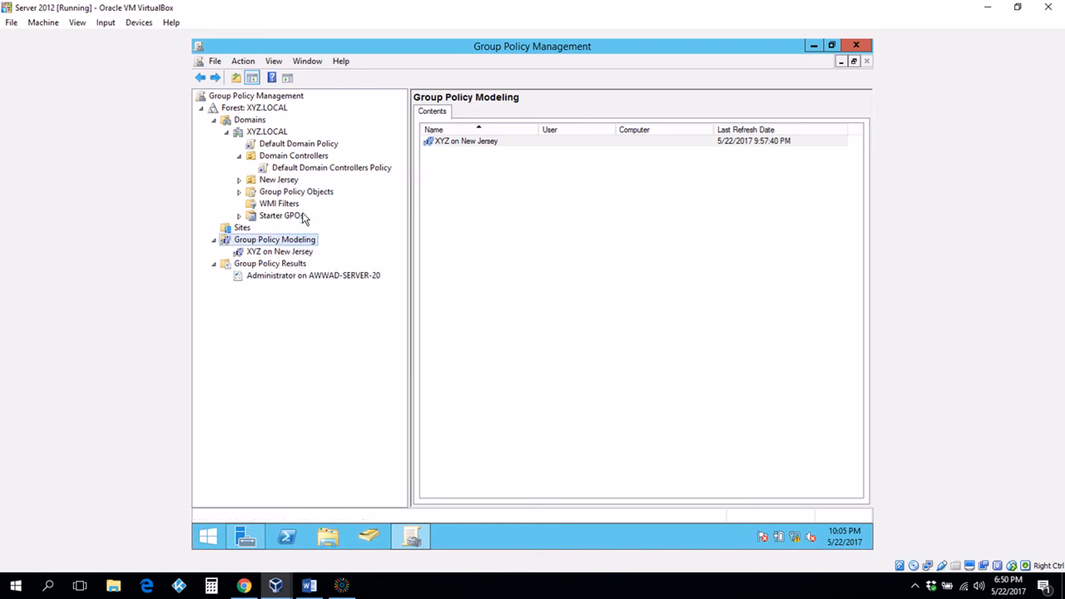
# Switch to the Word lesson notes to read the Security filtering point, and return to the Server 2012 virtual machine
pyautogui.moveTo(278, 583)
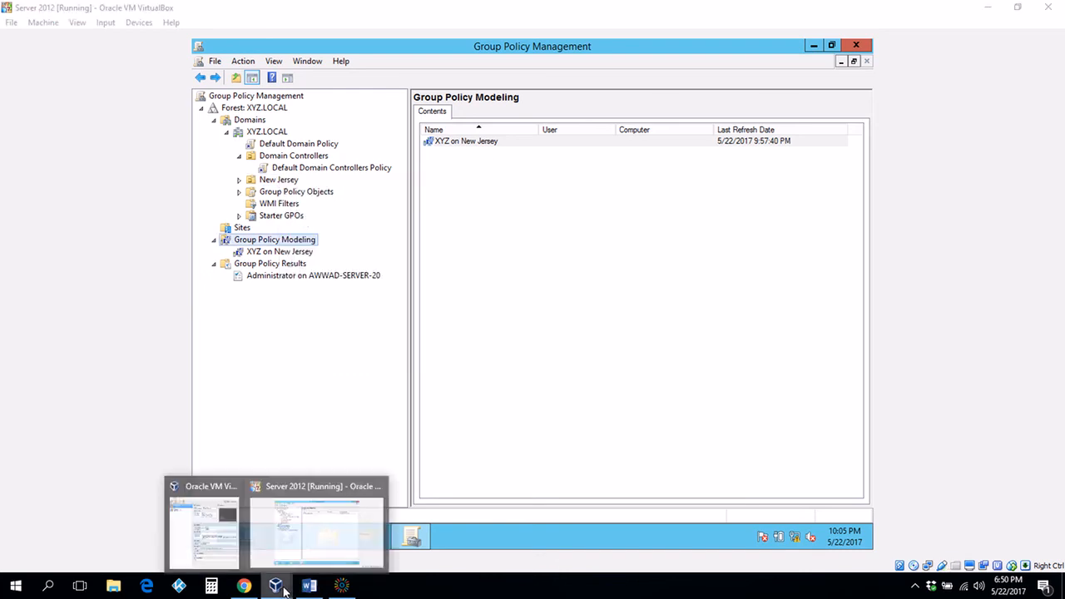
pyautogui.click(339, 549)
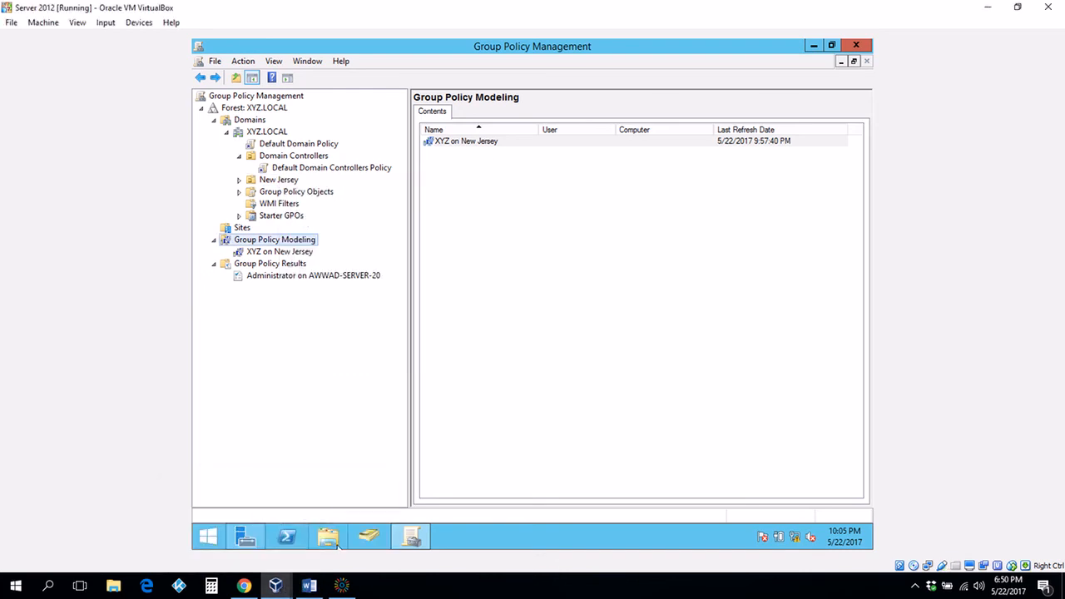
pyautogui.click(312, 585)
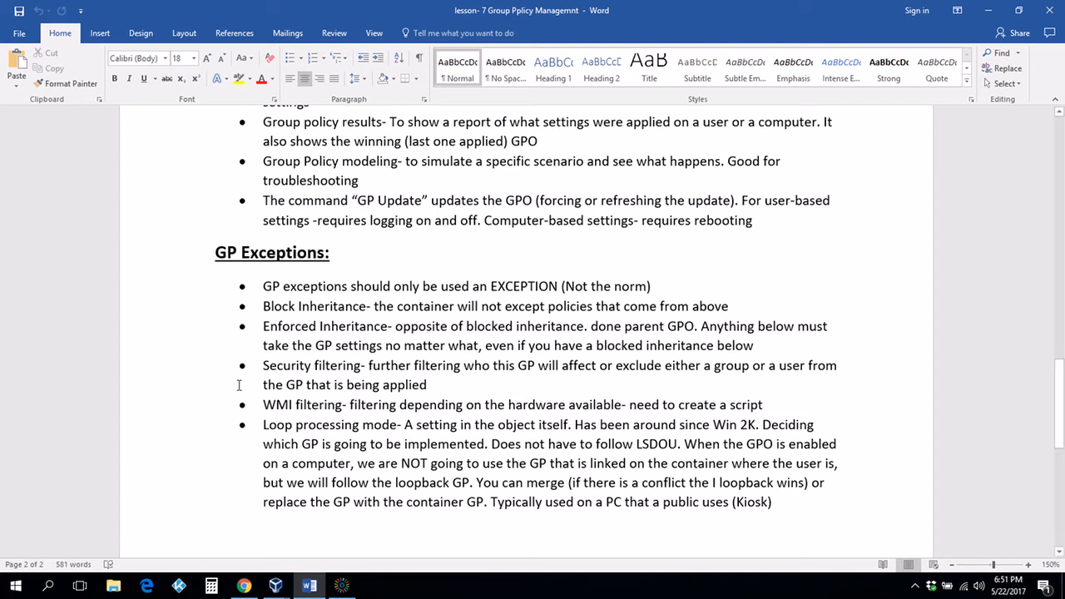
pyautogui.moveTo(275, 593)
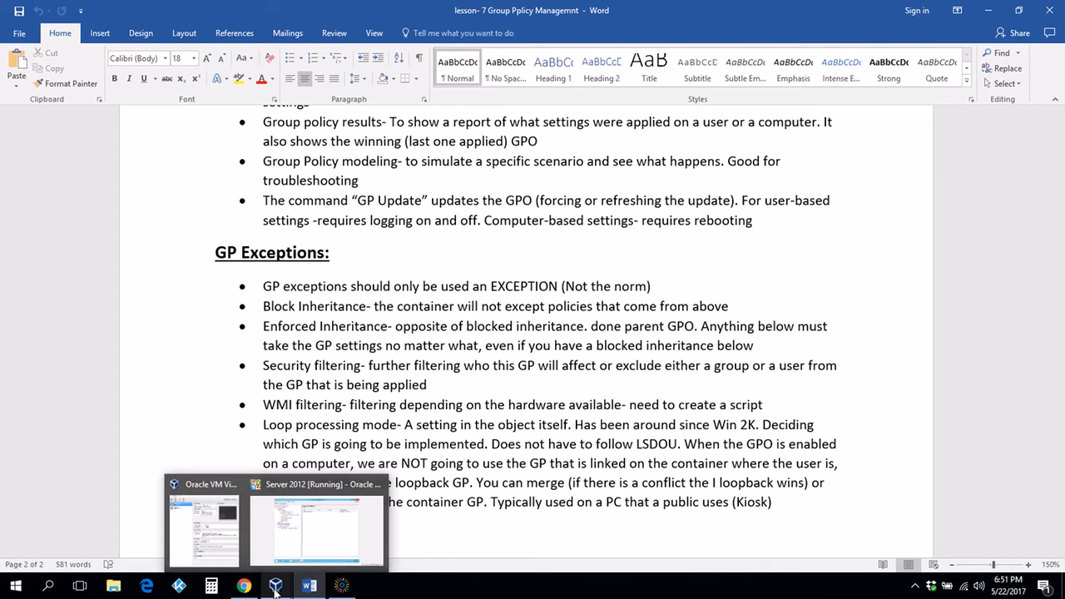
pyautogui.moveTo(304, 580)
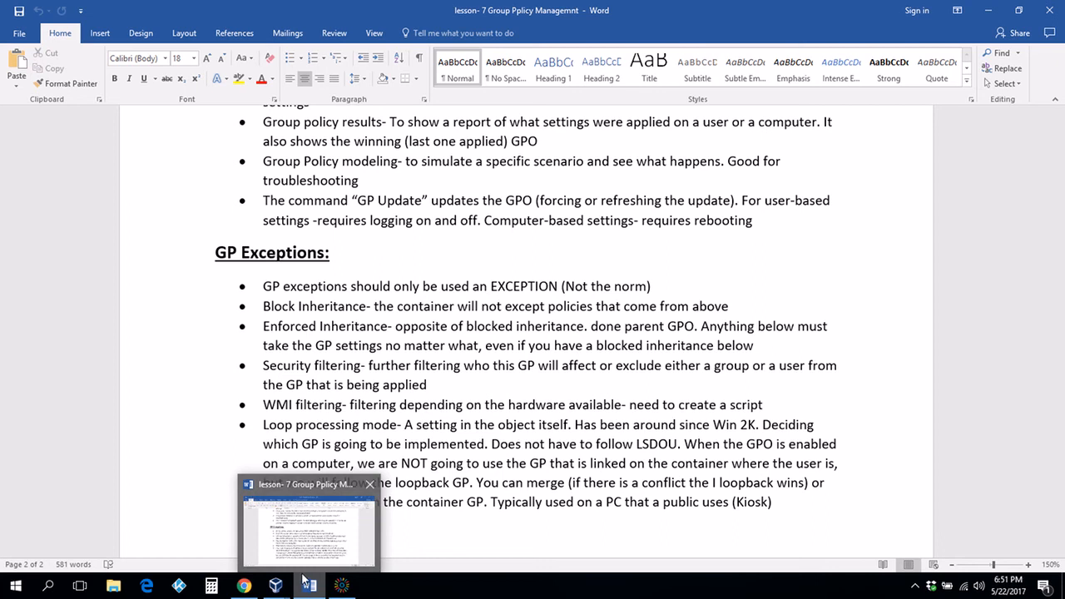
pyautogui.click(317, 547)
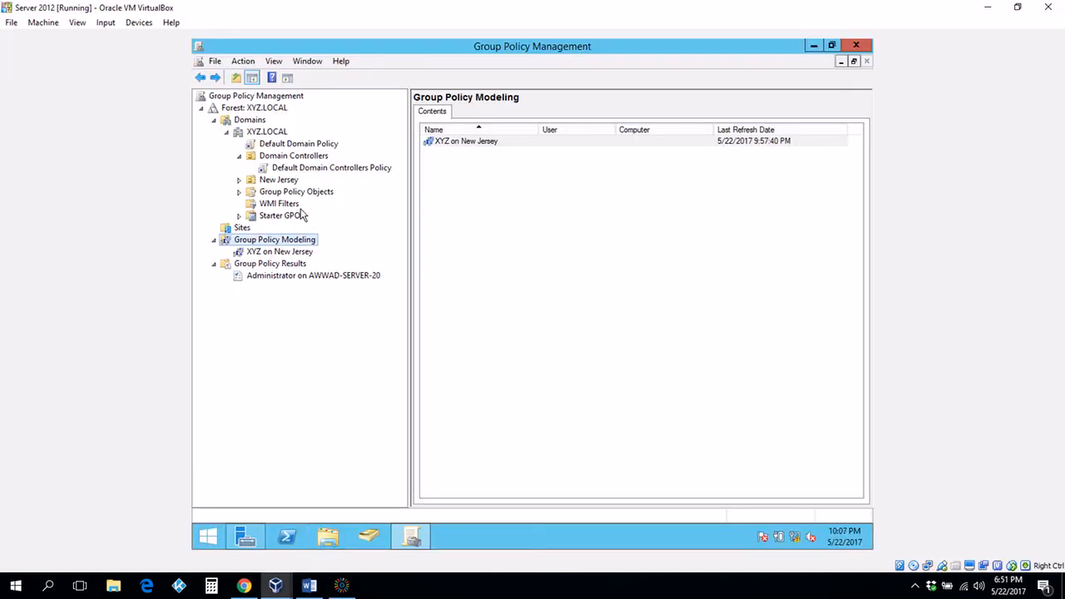
# Open New Test GPO under Group Policy Objects and remove Authenticated Users from its security filtering
pyautogui.click(239, 191)
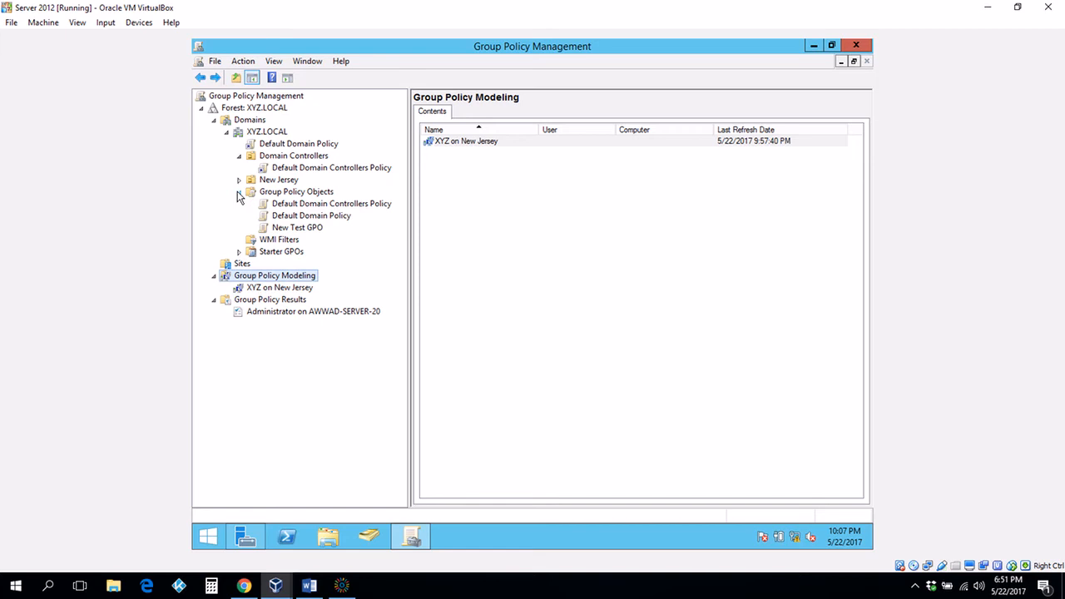
pyautogui.click(293, 228)
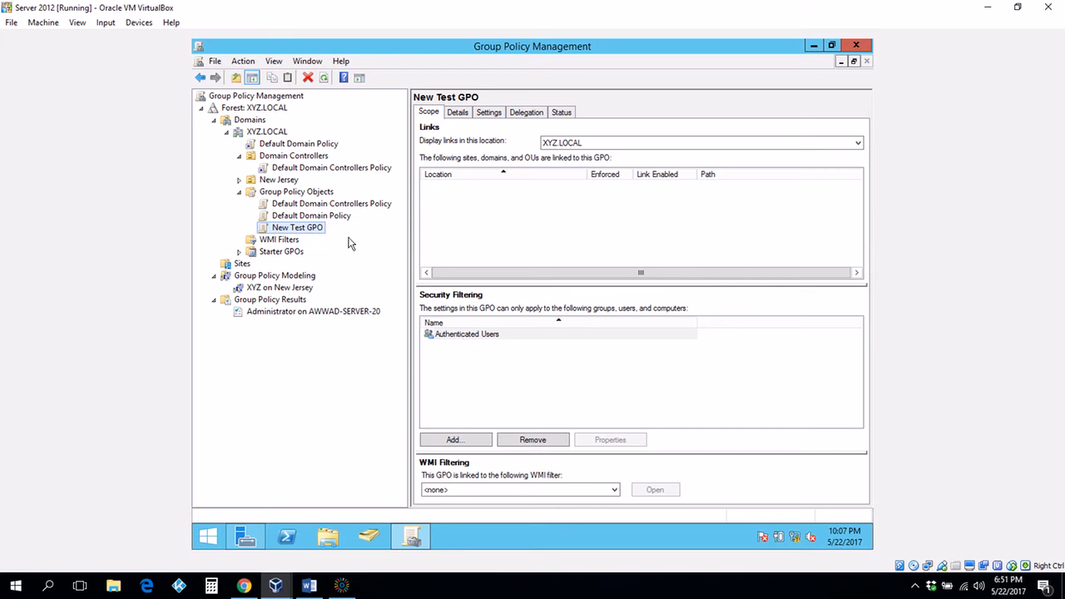
pyautogui.click(472, 334)
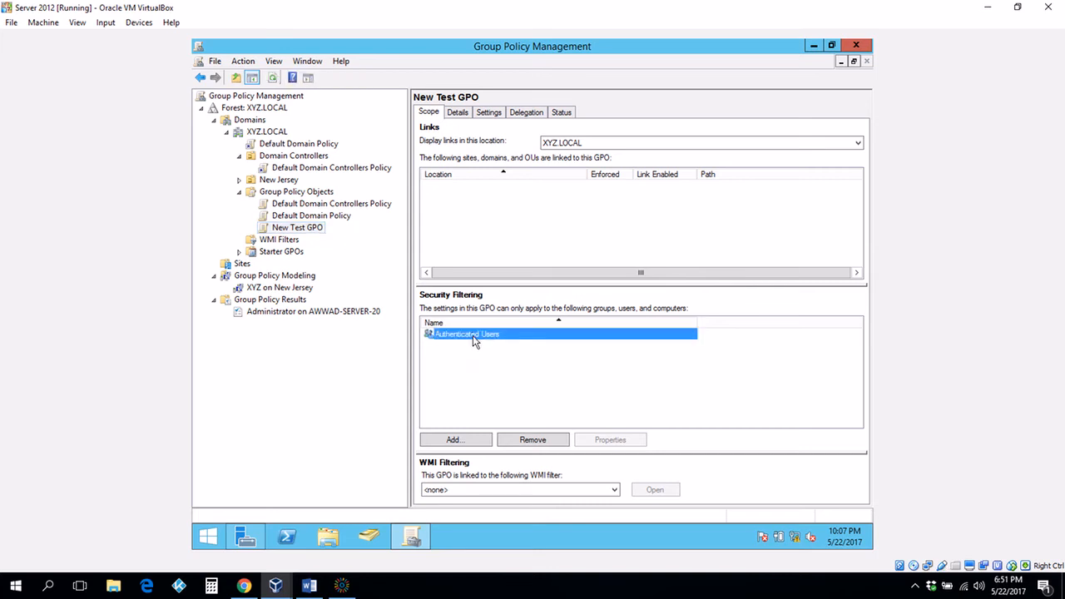
pyautogui.click(540, 441)
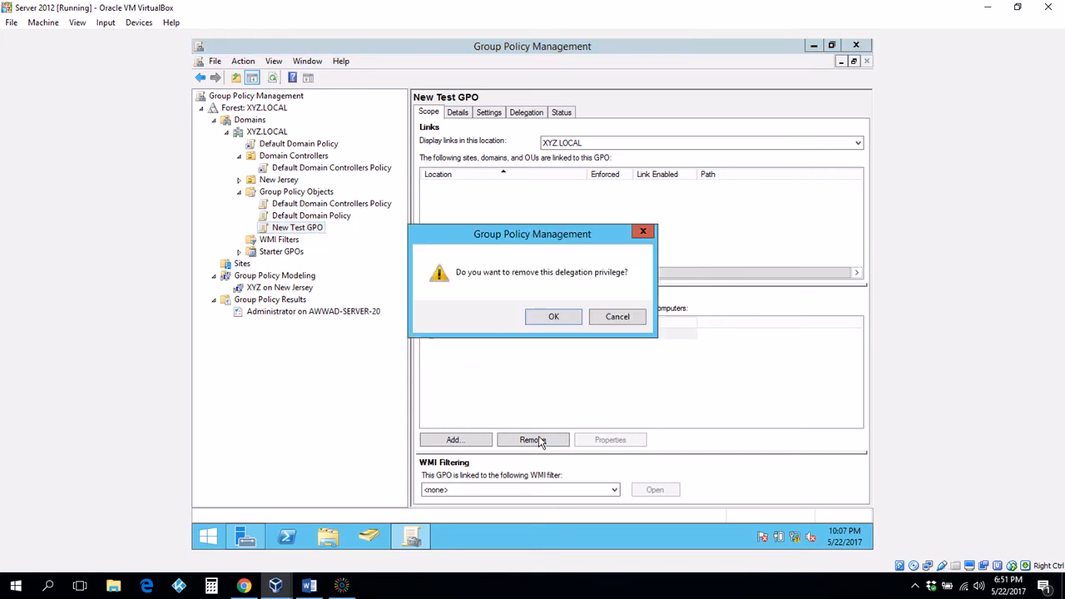
pyautogui.click(566, 318)
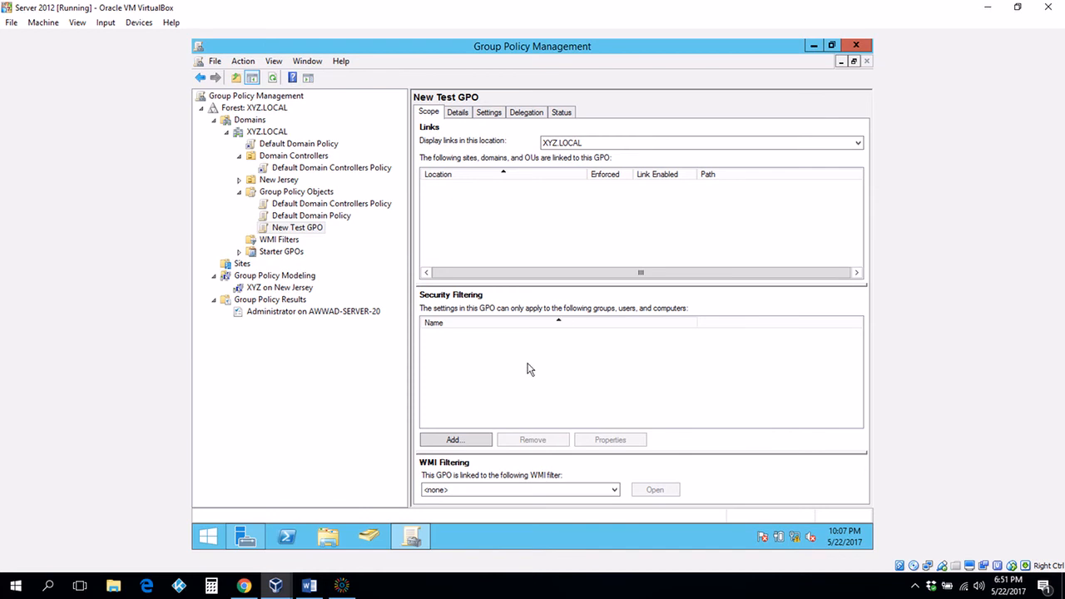
# Add a single XYZ.LOCAL user account to the security filtering of New Test GPO, entering the user's first name and checking it
pyautogui.click(470, 438)
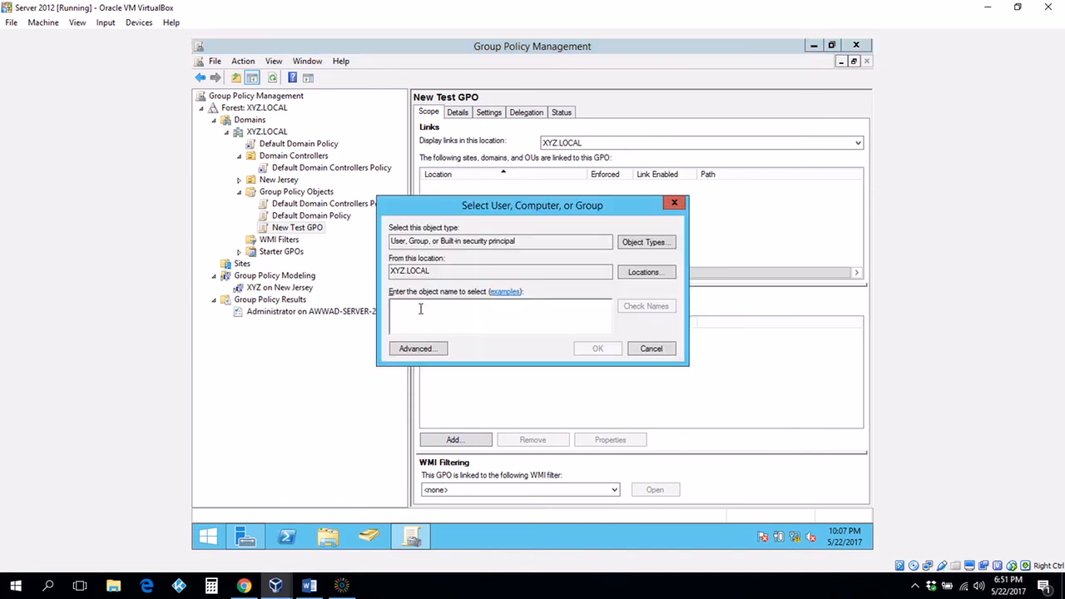
pyautogui.write('mike')
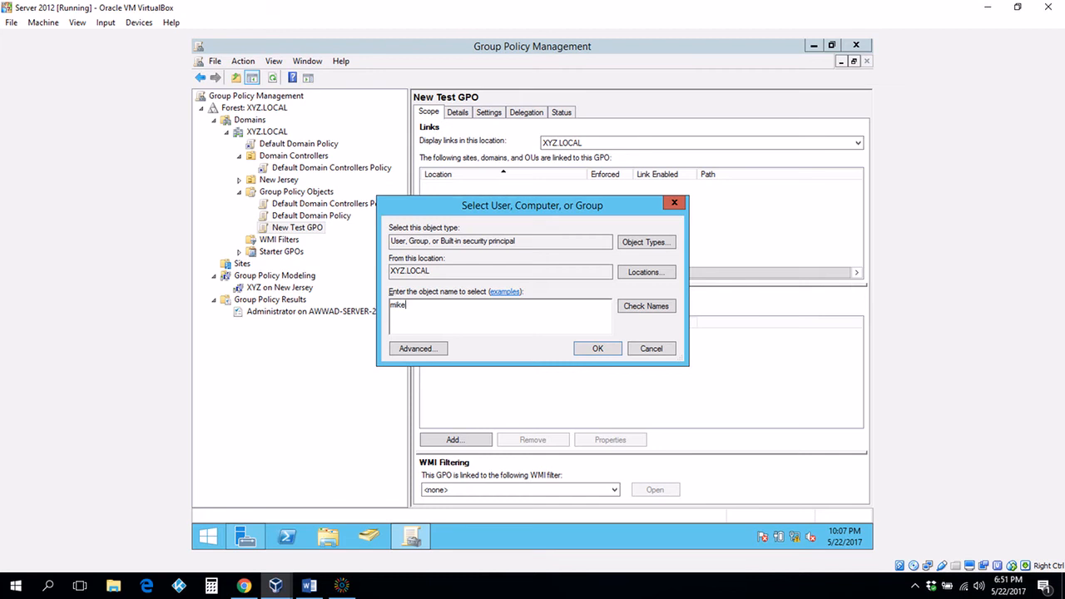
pyautogui.click(637, 308)
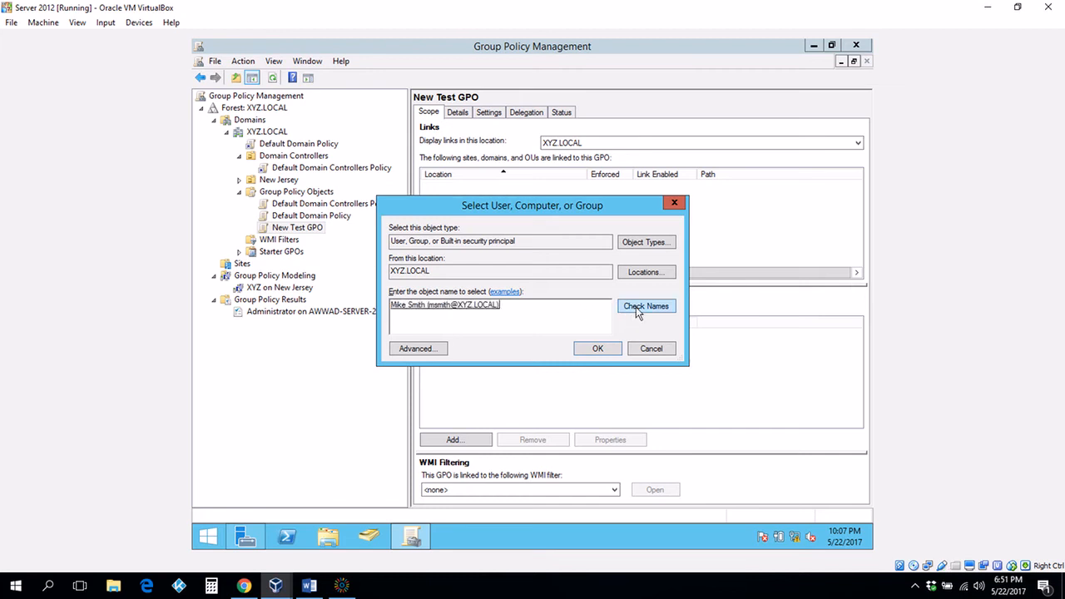
pyautogui.click(597, 349)
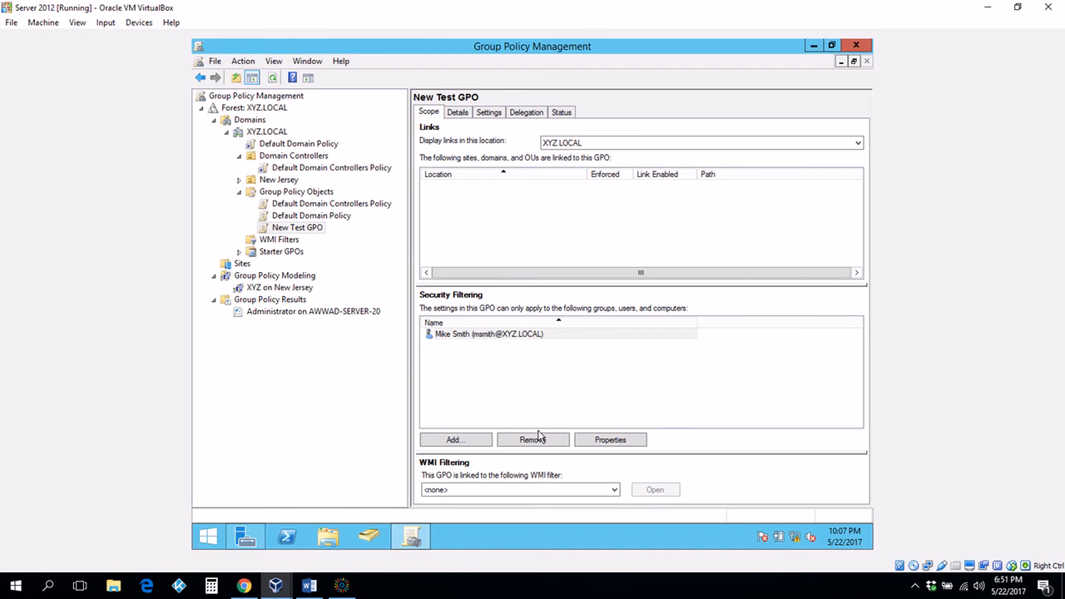
# Try denying the Apply group policy permission to CREATOR OWNER in New Test GPO's advanced delegation security settings, and discard the change
pyautogui.click(476, 337)
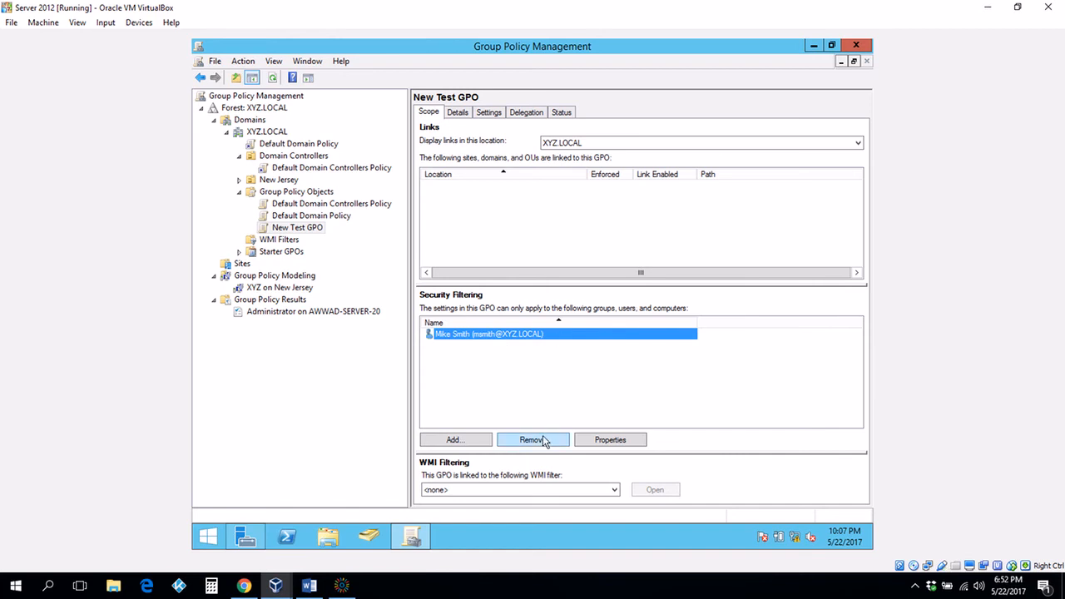
pyautogui.click(525, 113)
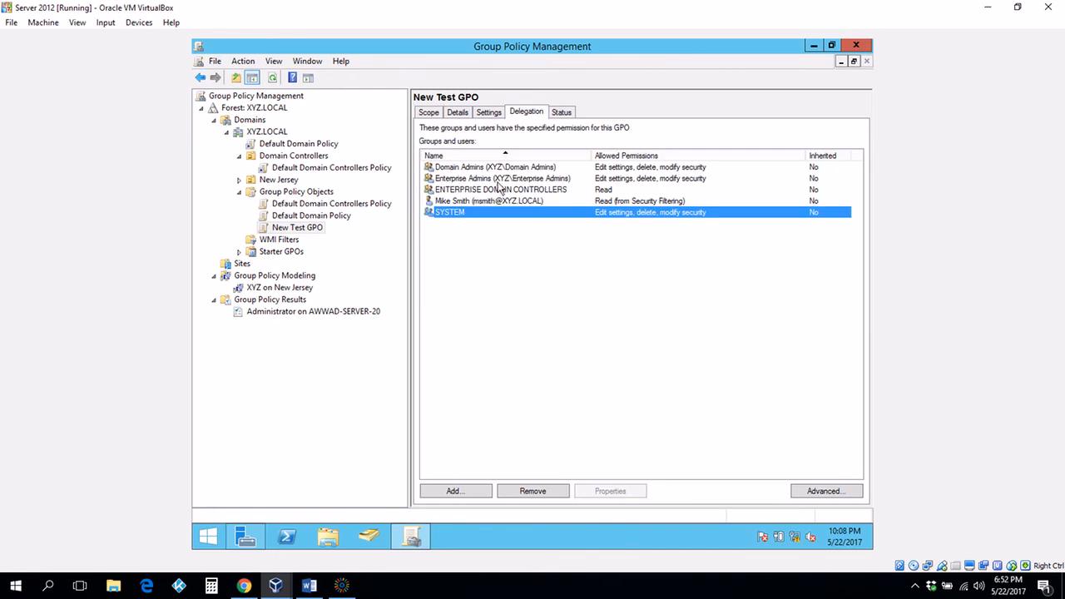
pyautogui.click(473, 206)
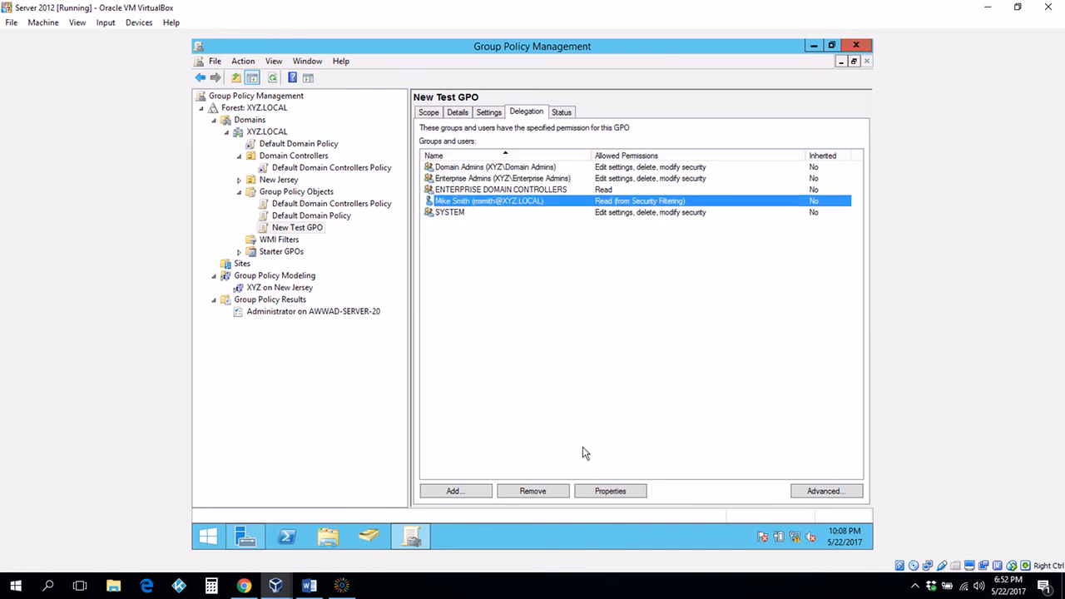
pyautogui.click(822, 489)
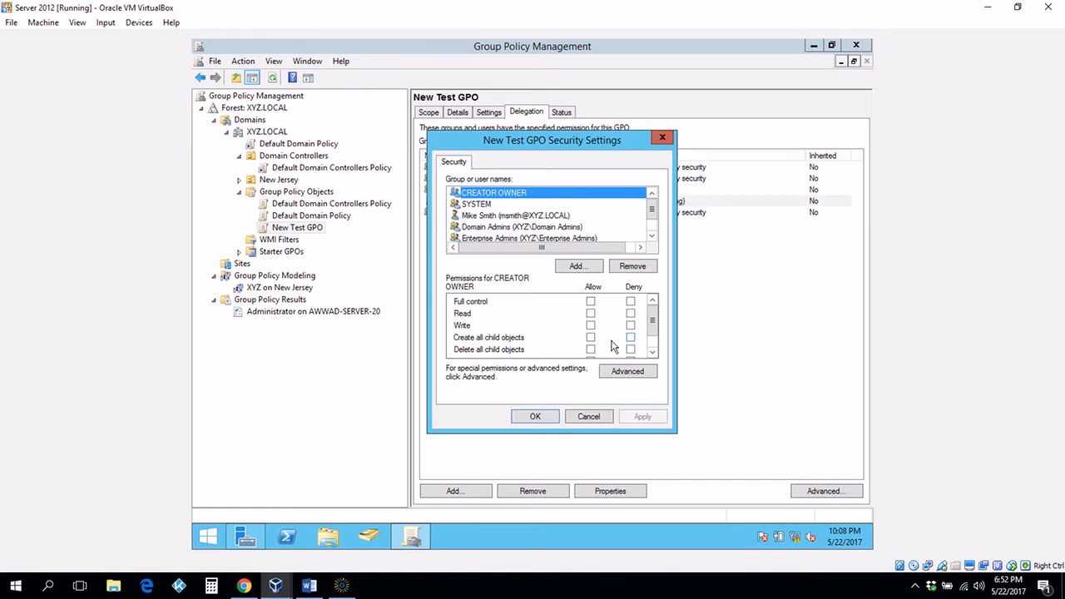
pyautogui.moveTo(654, 322); pyautogui.dragTo(657, 337)
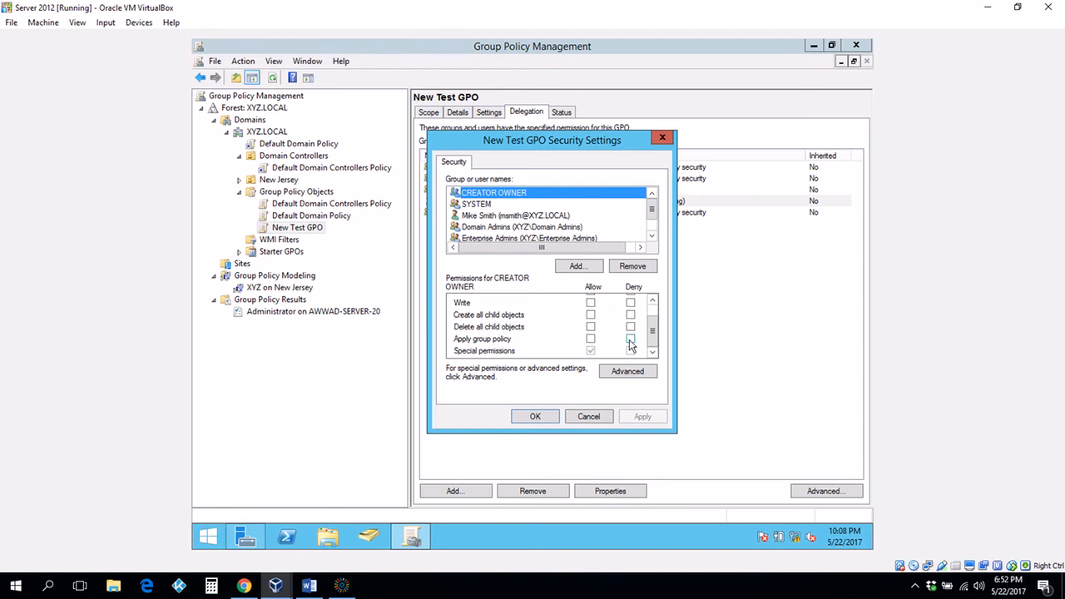
pyautogui.click(630, 340)
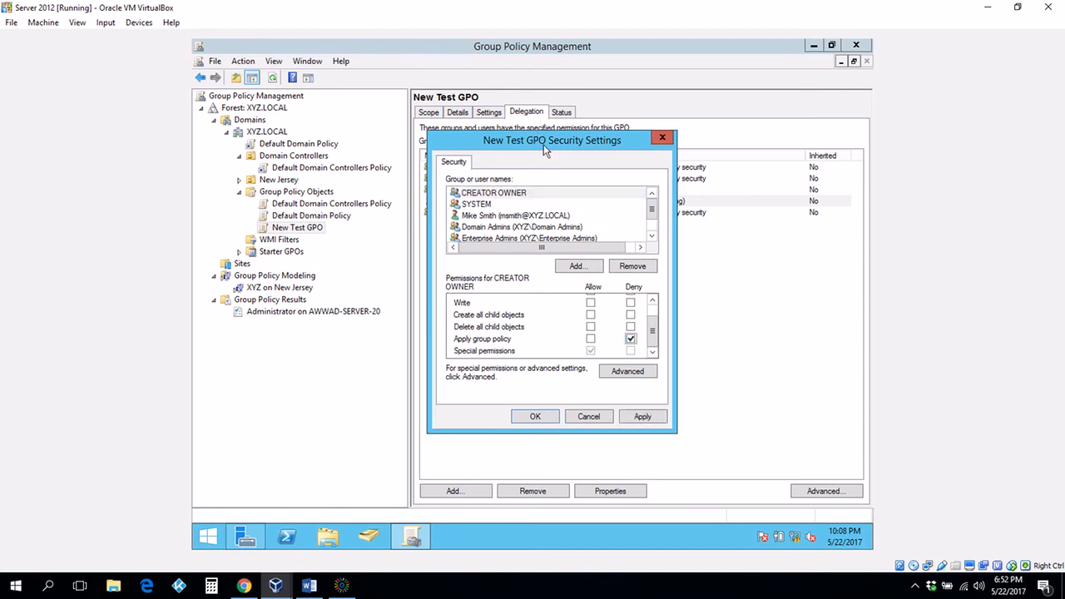
pyautogui.moveTo(545, 146); pyautogui.dragTo(738, 217)
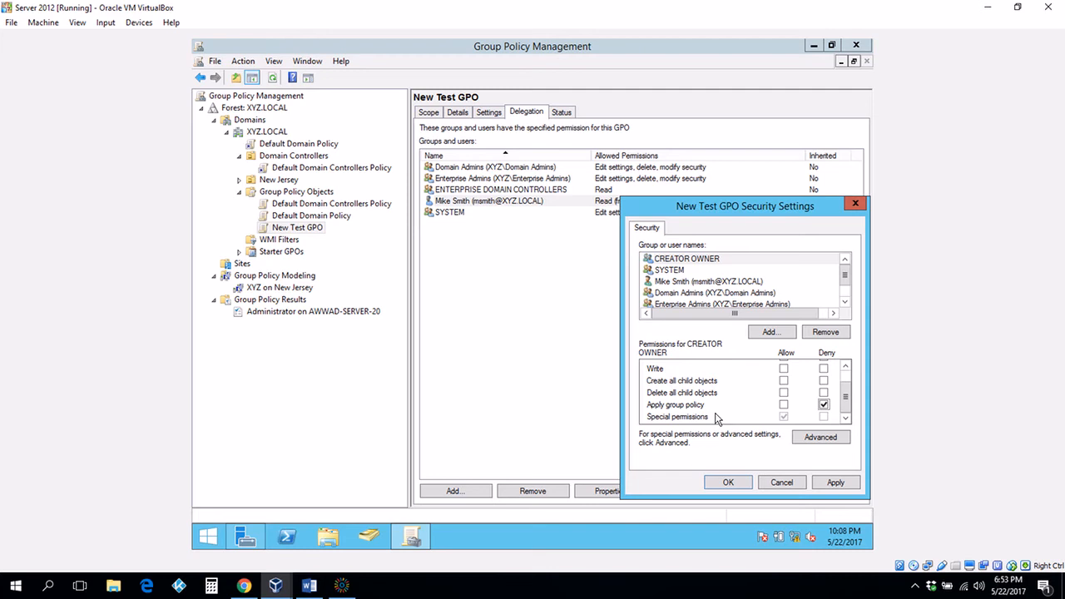
pyautogui.click(780, 483)
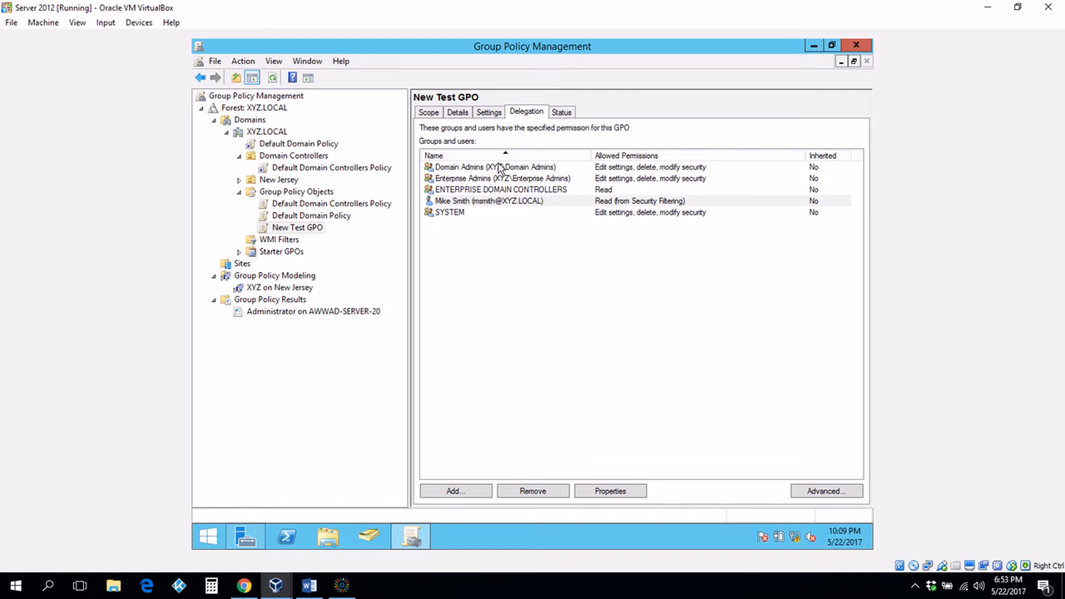
# Remove the single user account from the security filtering of New Test GPO and confirm the removal
pyautogui.click(433, 115)
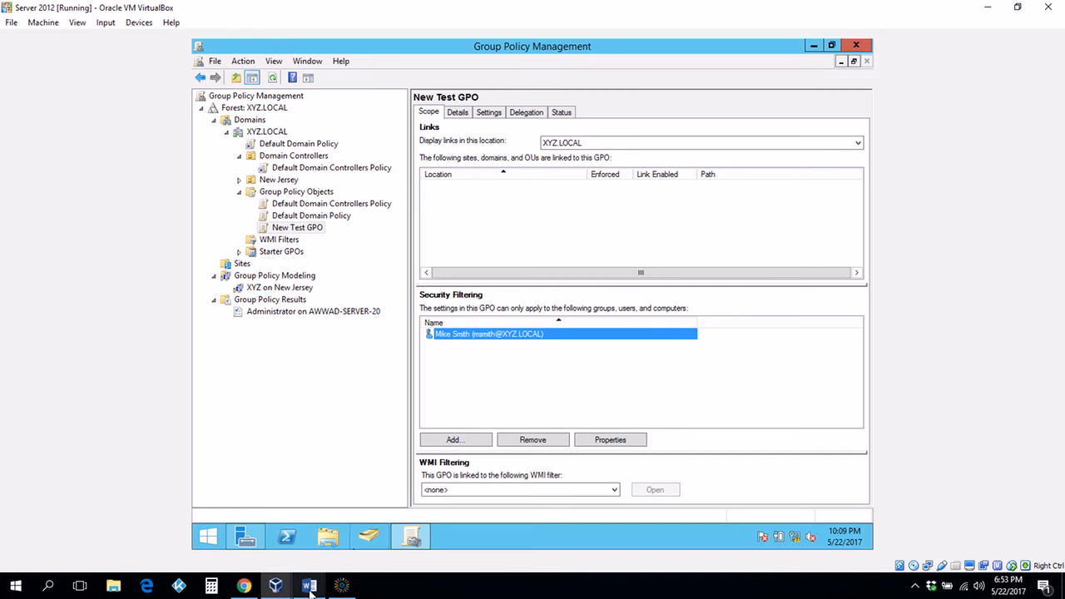
pyautogui.moveTo(310, 591)
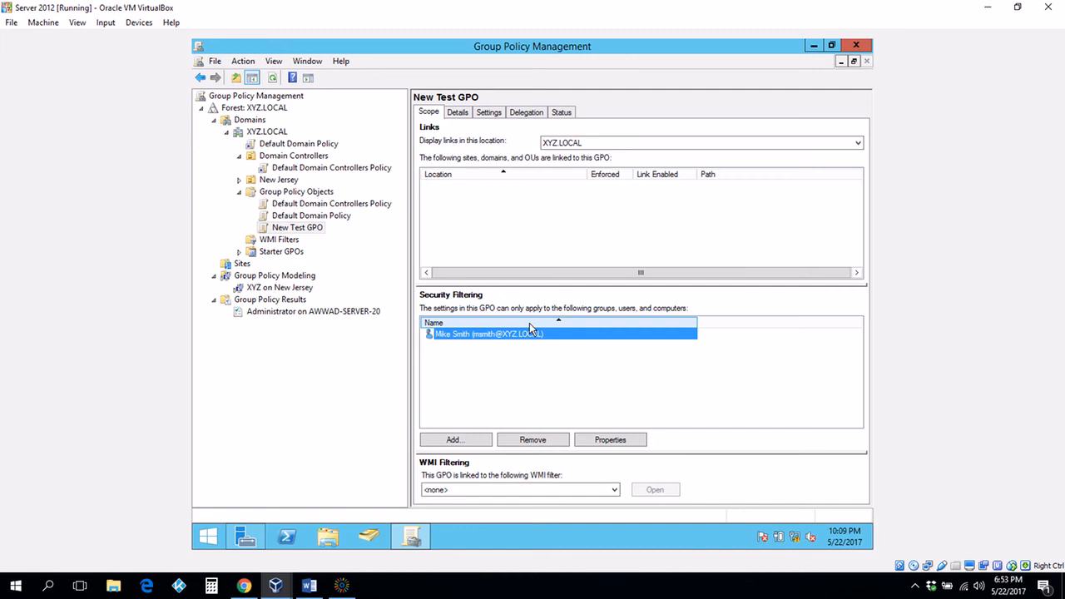
pyautogui.click(553, 438)
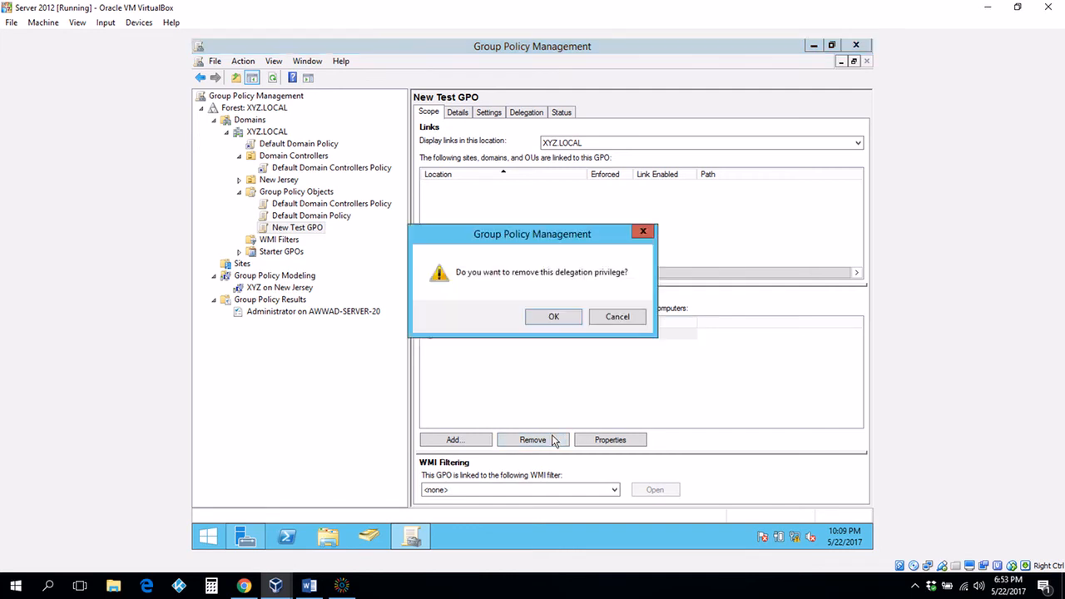
pyautogui.click(554, 317)
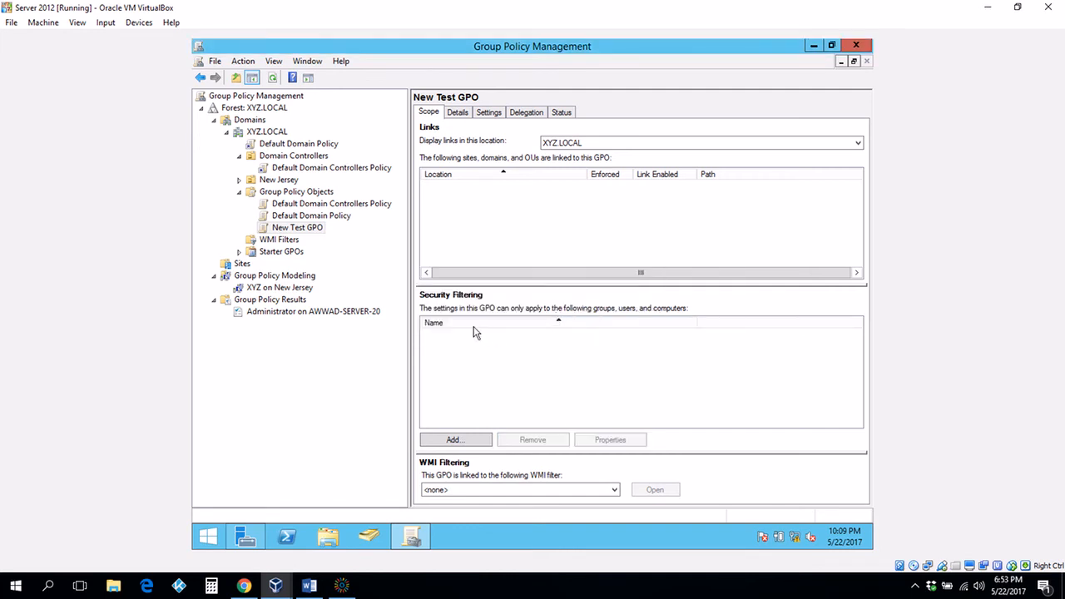
# Add Authenticated Users back to the security filtering of New Test GPO, entering "auth" and checking the name
pyautogui.click(456, 440)
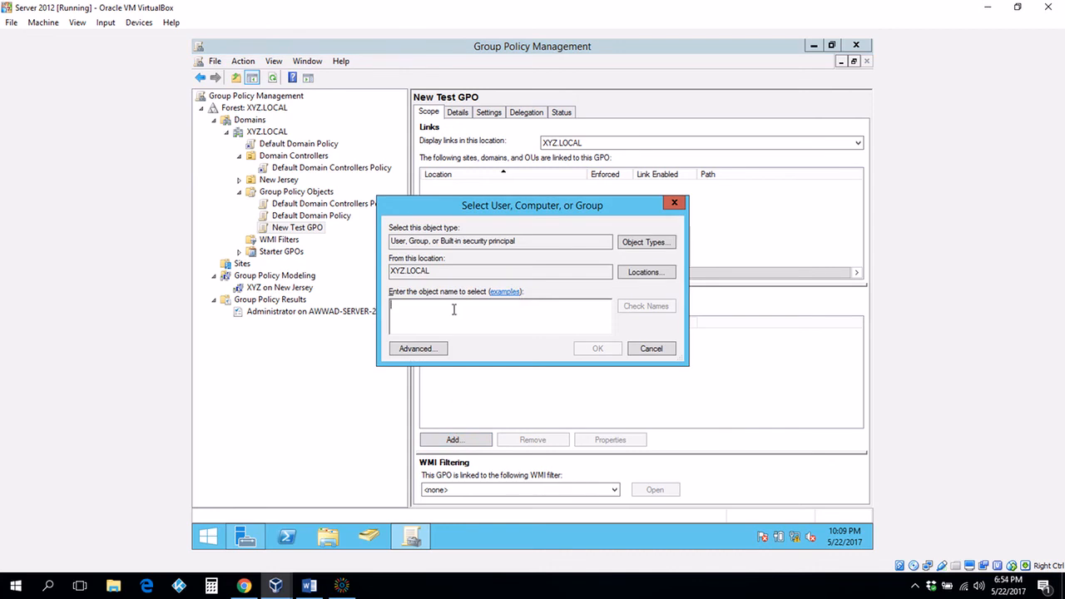
pyautogui.write('ayth')
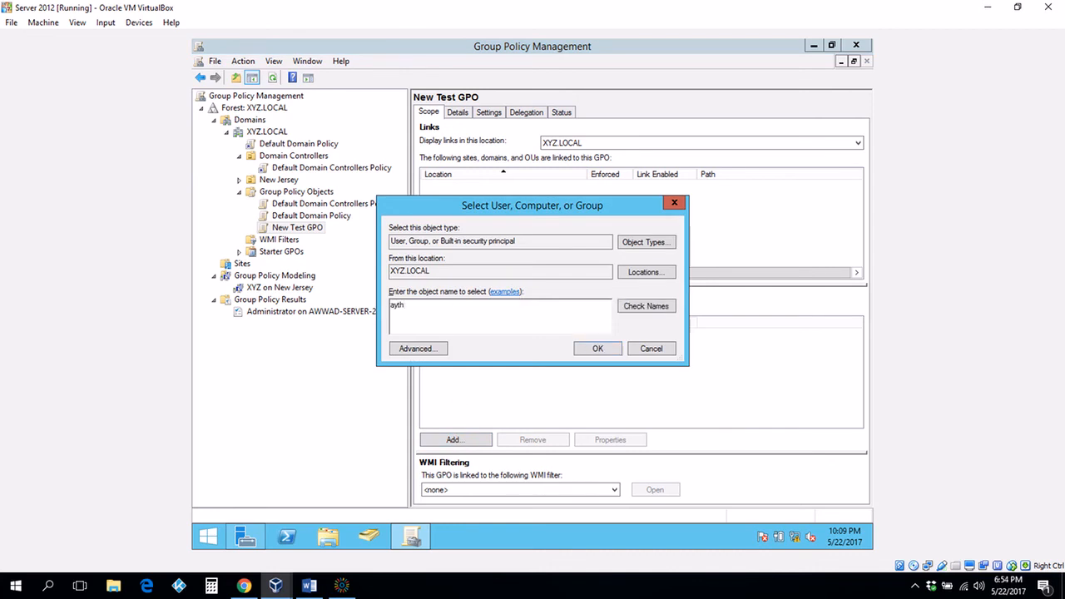
pyautogui.press('BackSpace')
pyautogui.press('BackSpace')
pyautogui.press('BackSpace')
pyautogui.write('uth')
pyautogui.click(665, 308)
pyautogui.click(616, 353)
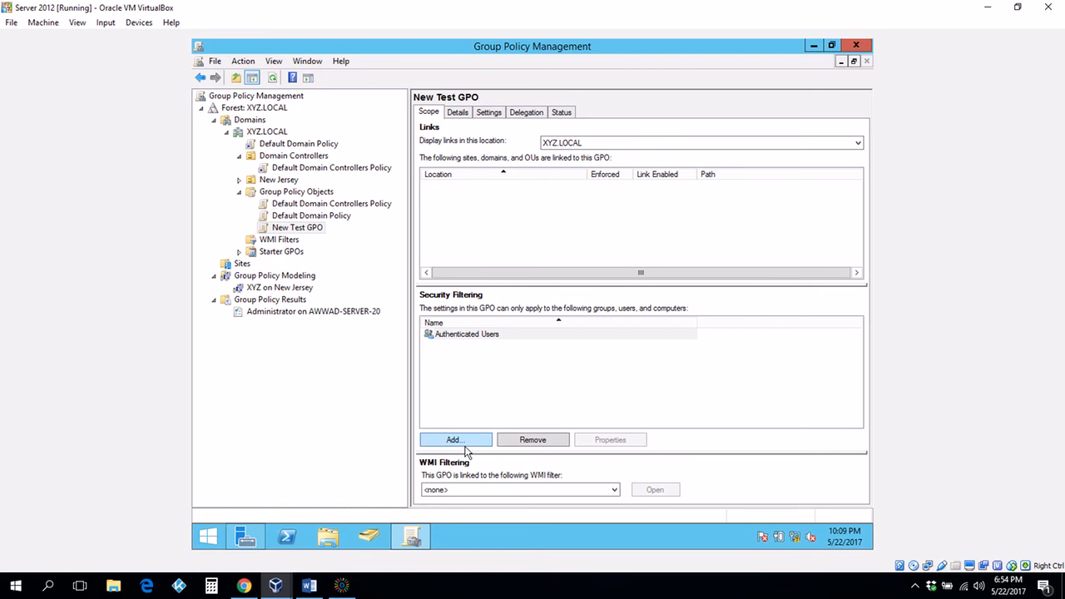
# Read the WMI filtering point in the Word notes, and view the available WMI filters for New Test GPO in the Server 2012 virtual machine
pyautogui.click(308, 586)
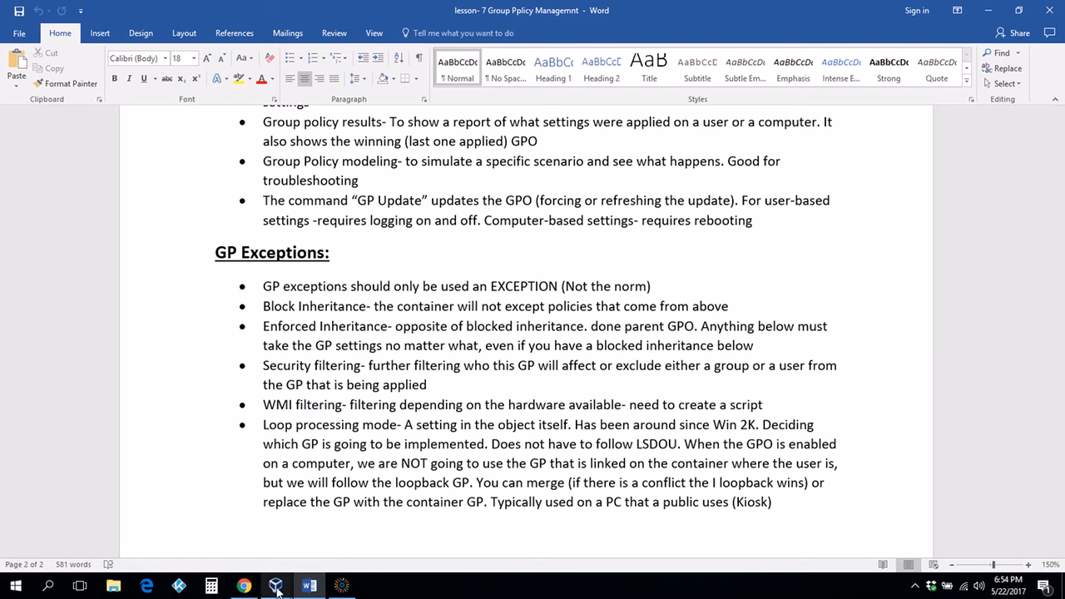
pyautogui.moveTo(275, 586)
pyautogui.click(319, 564)
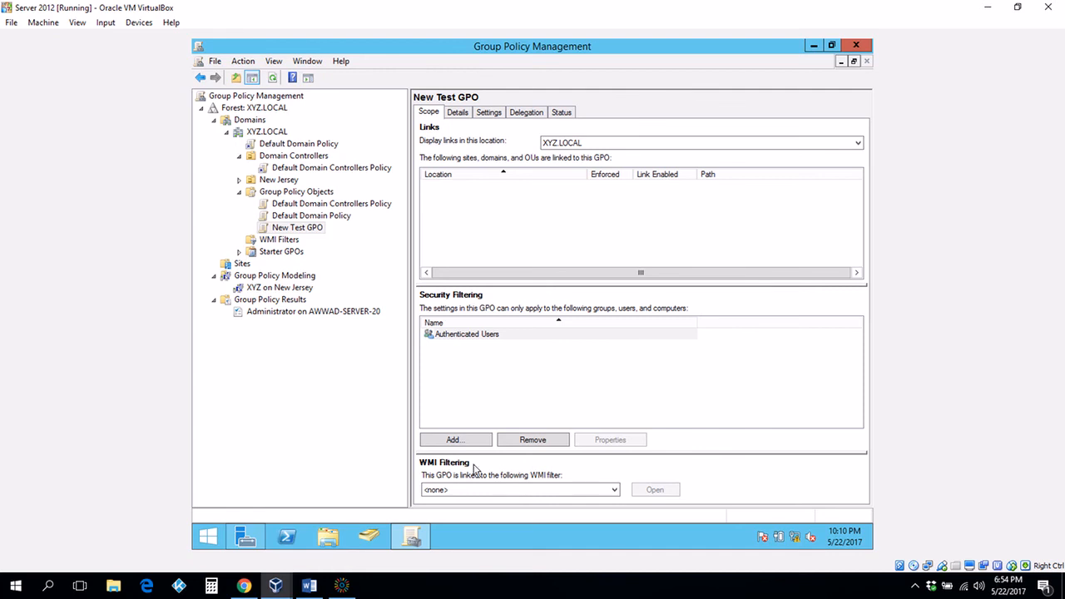
pyautogui.click(488, 491)
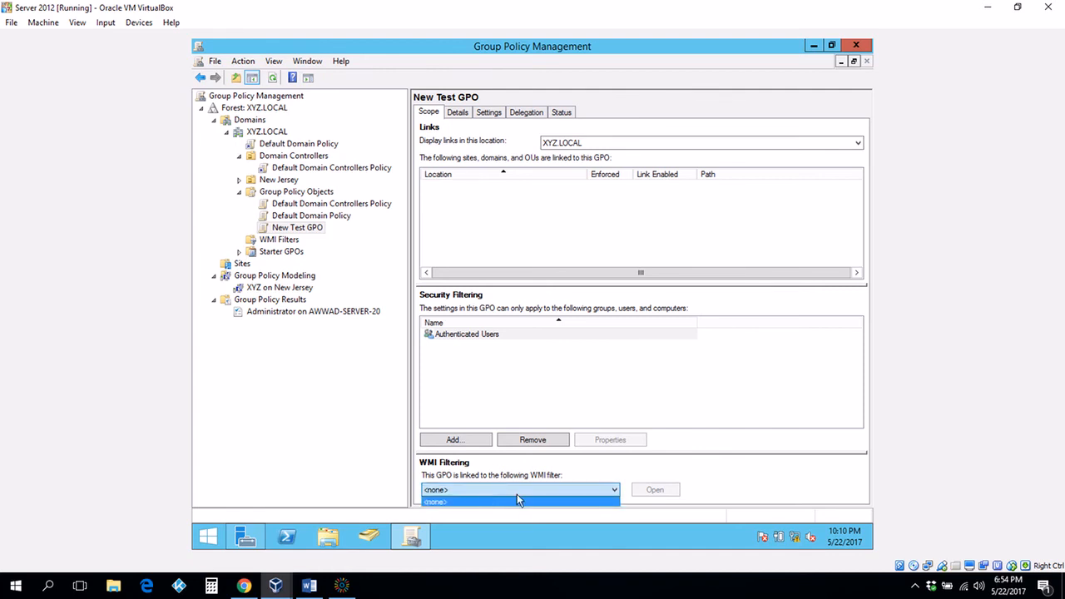
pyautogui.click(517, 476)
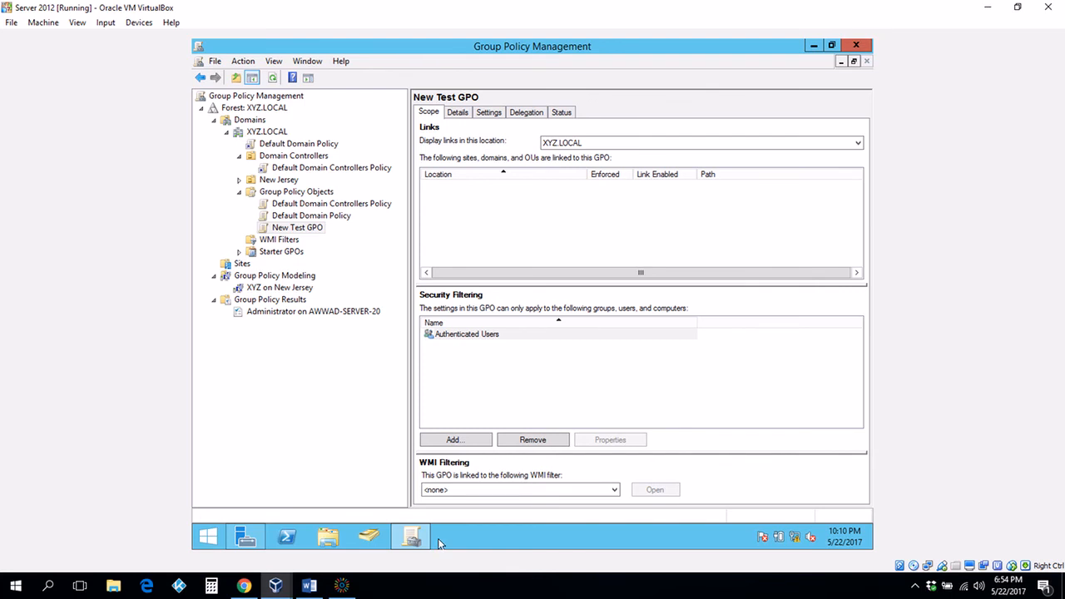
# Switch to the Word lesson notes to read the Loop processing mode point, and return to the Server 2012 virtual machine
pyautogui.click(308, 585)
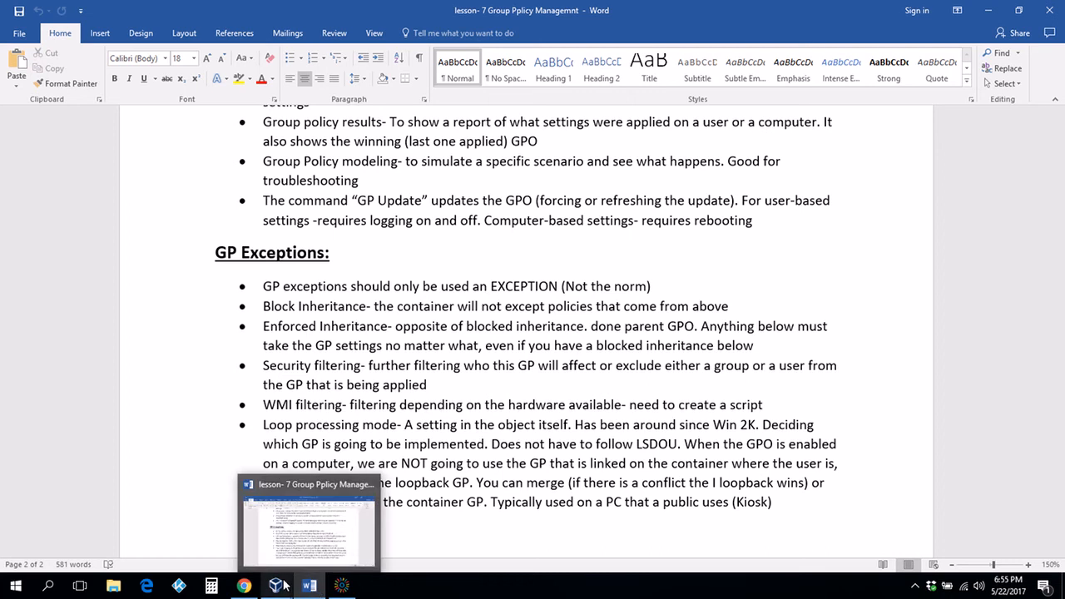
pyautogui.moveTo(278, 585)
pyautogui.click(325, 536)
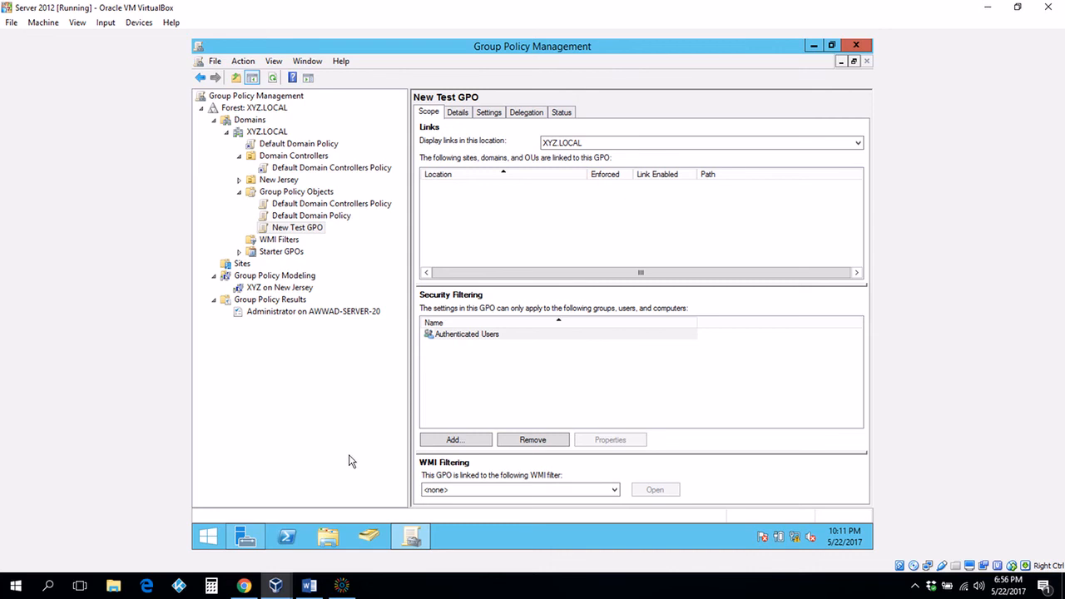
# Display the settings report of Default Domain Policy under Group Policy Objects with all sections expanded
pyautogui.click(312, 217)
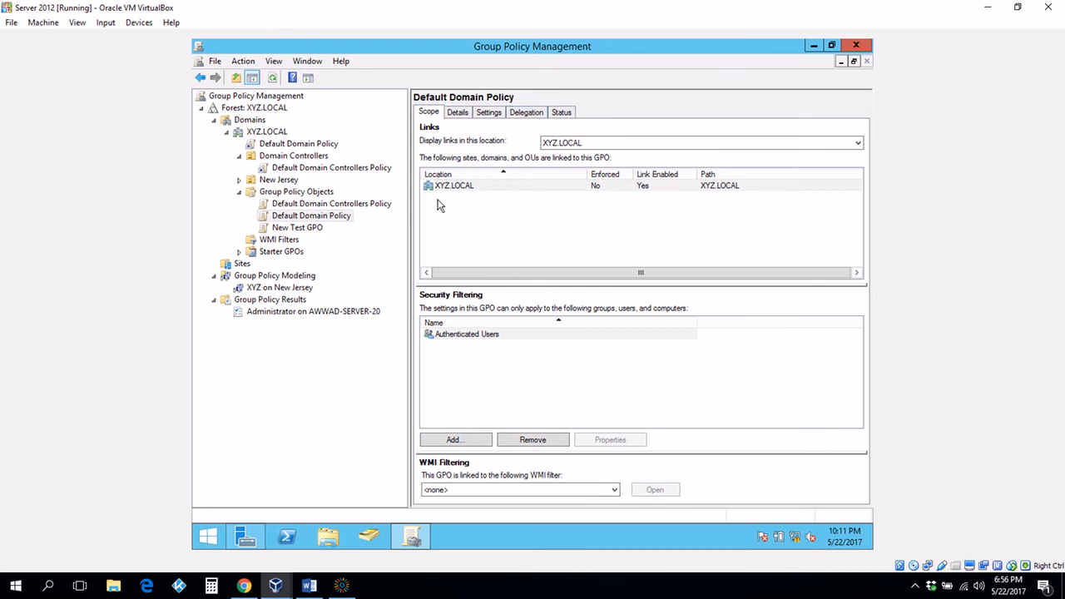
pyautogui.click(489, 114)
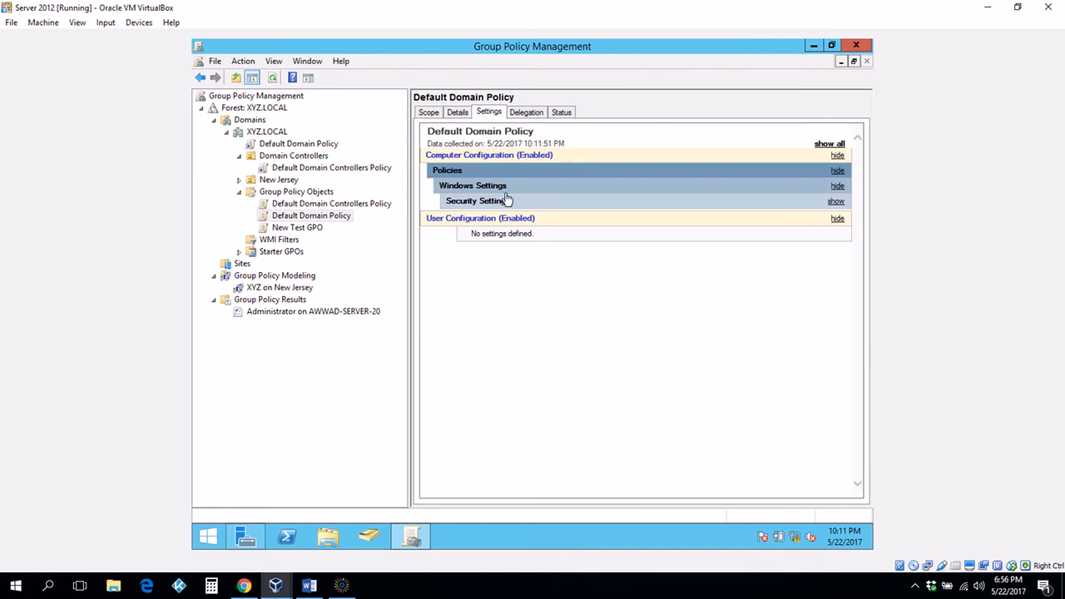
pyautogui.click(829, 145)
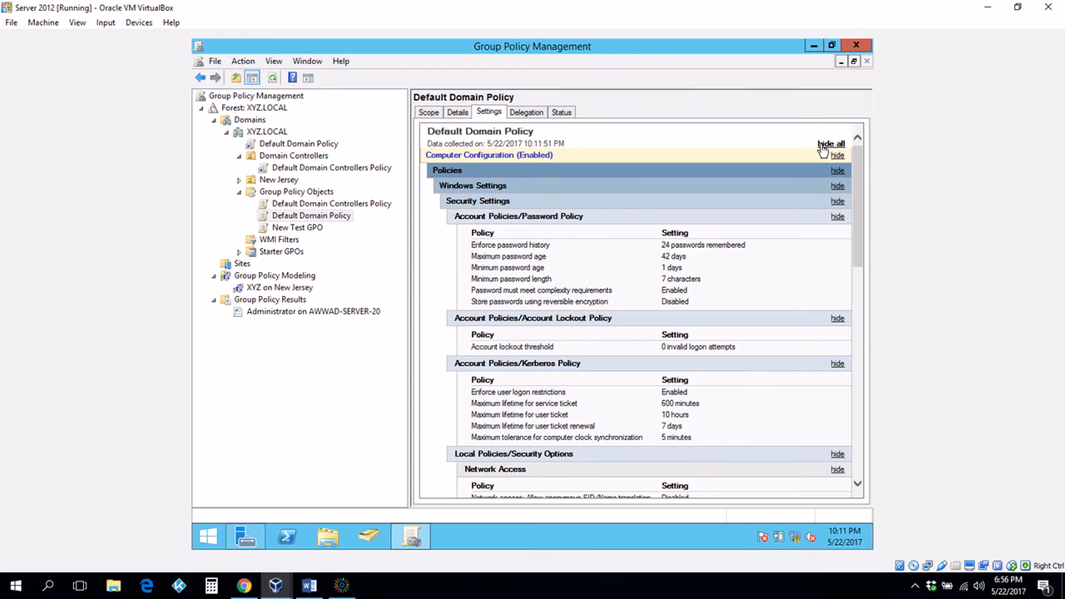
pyautogui.rightClick(303, 230)
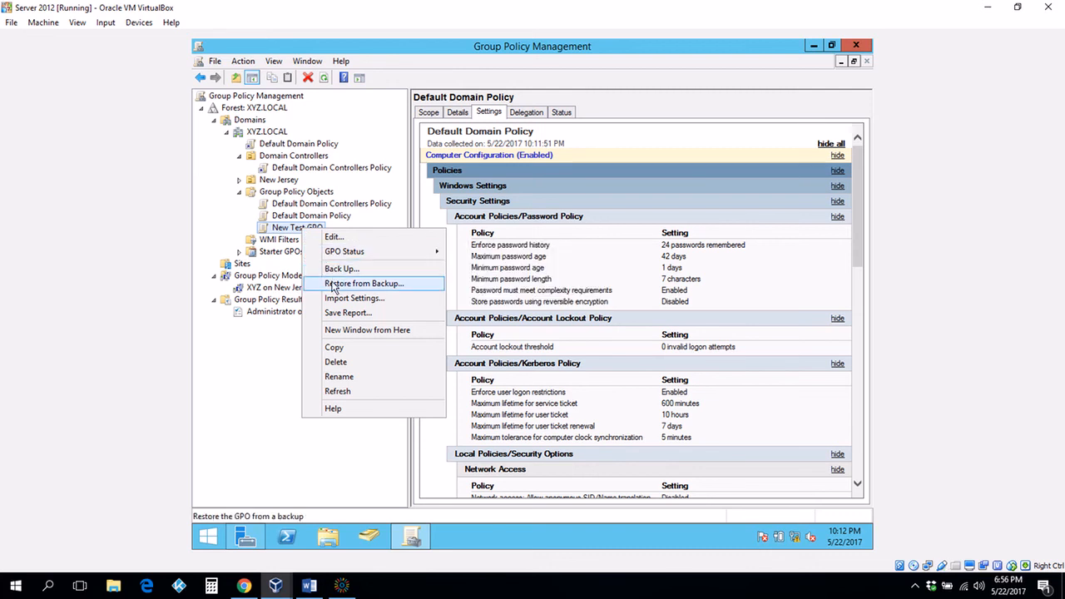
pyautogui.click(256, 376)
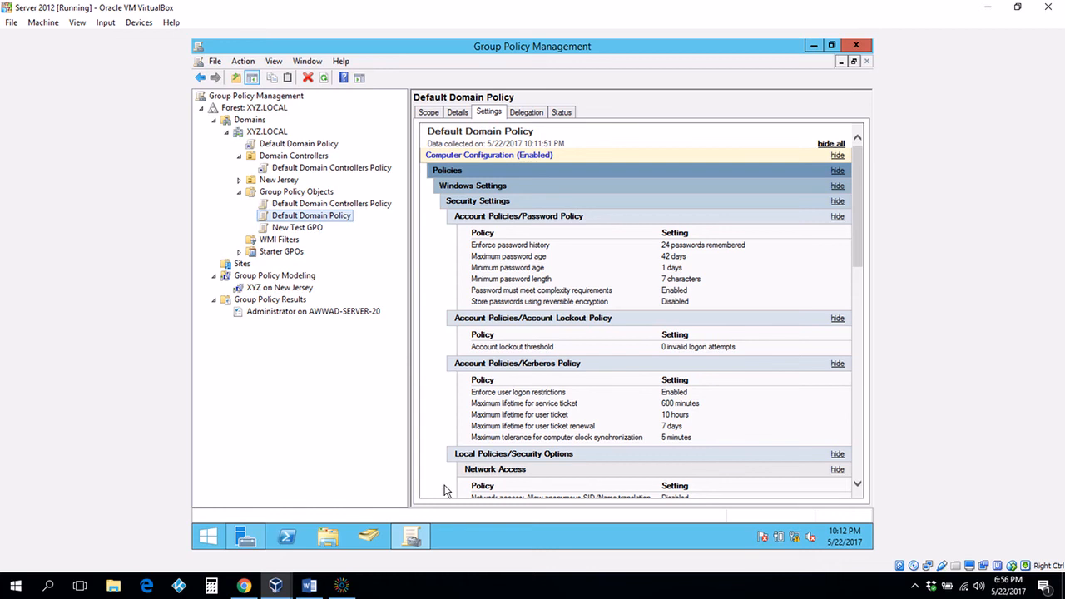
pyautogui.click(341, 587)
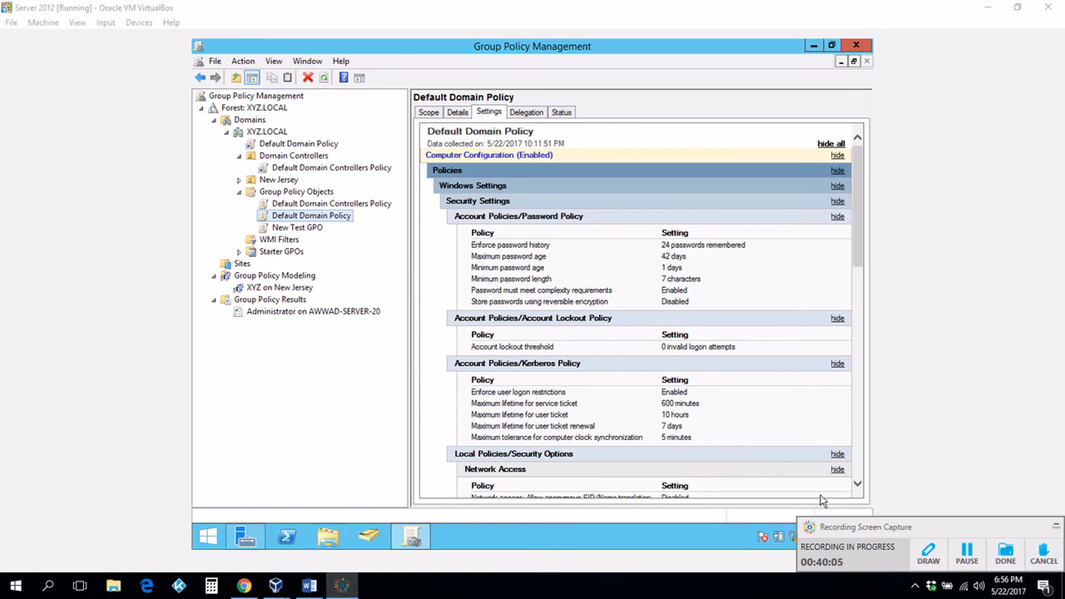
pyautogui.click(966, 553)
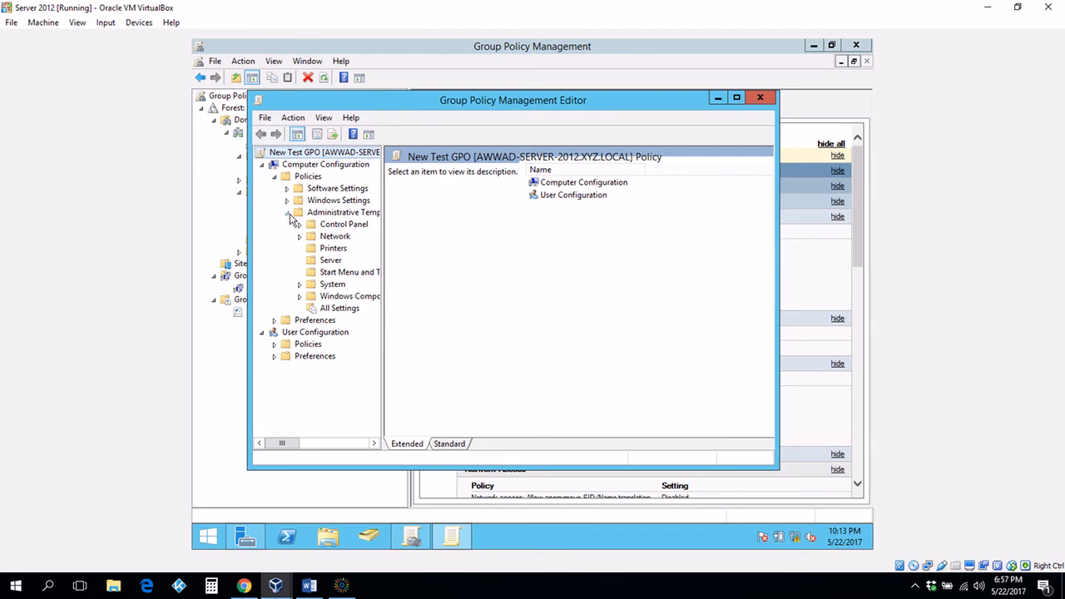
# Browse the All Settings list of the Computer Configuration administrative templates in New Test GPO
pyautogui.click(336, 309)
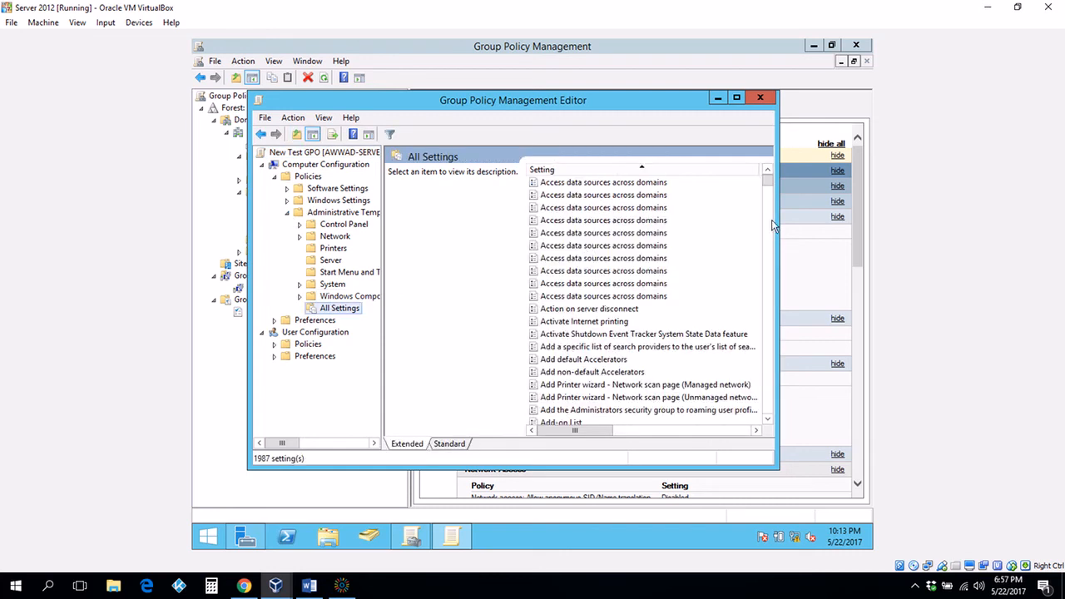
pyautogui.moveTo(768, 179)
pyautogui.mouseDown()
pyautogui.moveTo(772, 195)
pyautogui.moveTo(771, 174)
pyautogui.mouseUp()
pyautogui.click(768, 399)
pyautogui.click(767, 399)
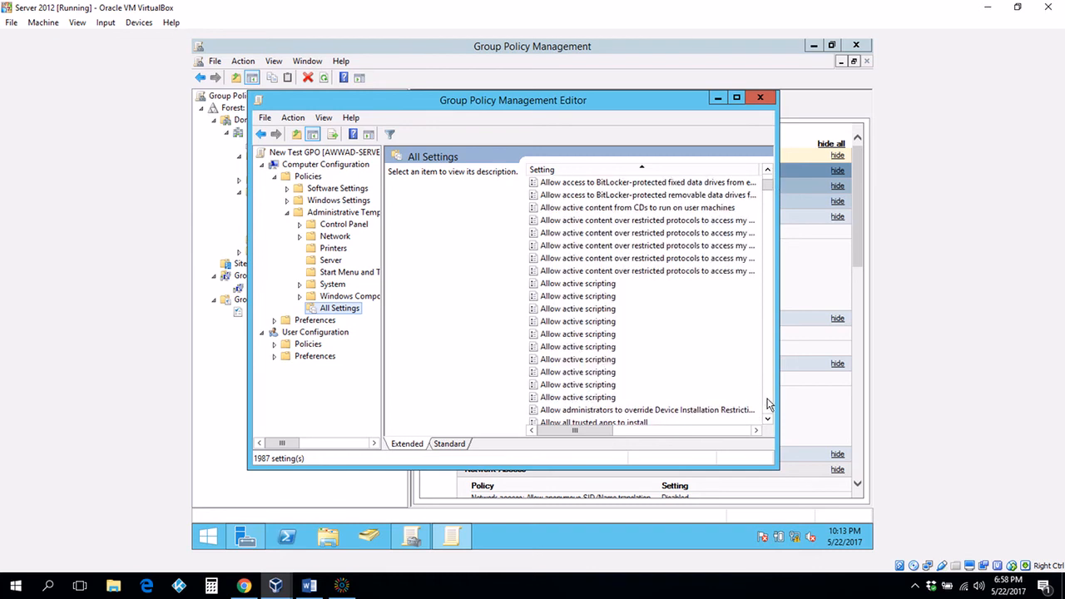
pyautogui.click(768, 400)
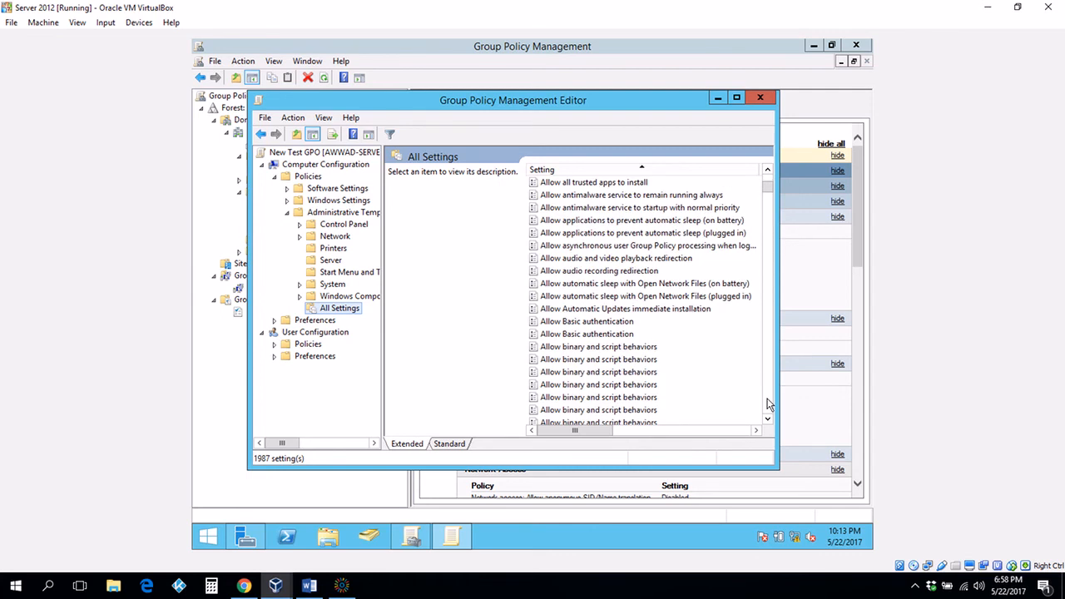
pyautogui.click(768, 403)
pyautogui.click(768, 403)
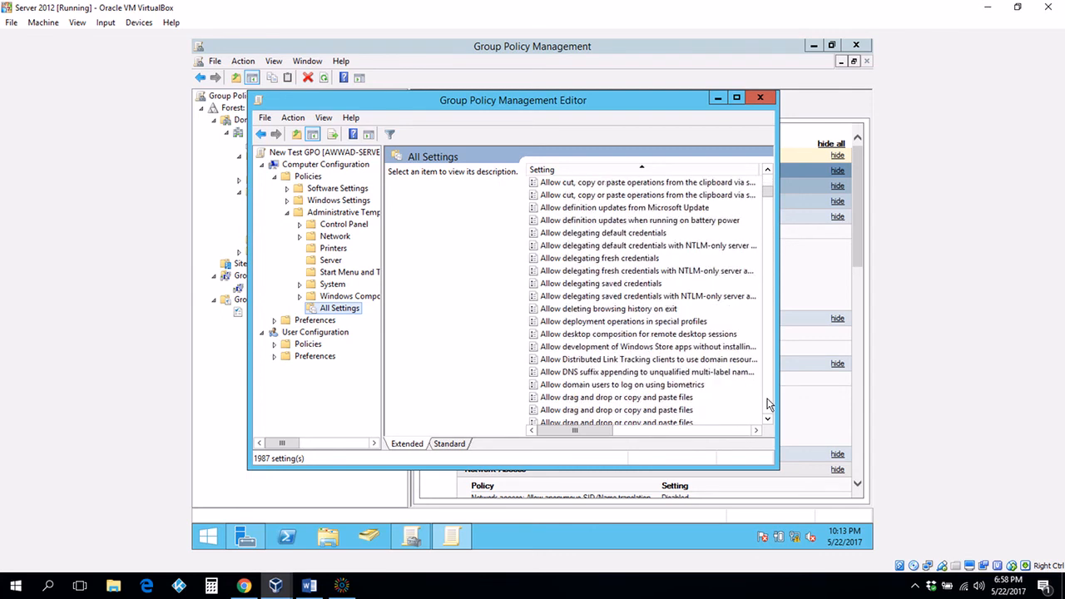
pyautogui.click(768, 403)
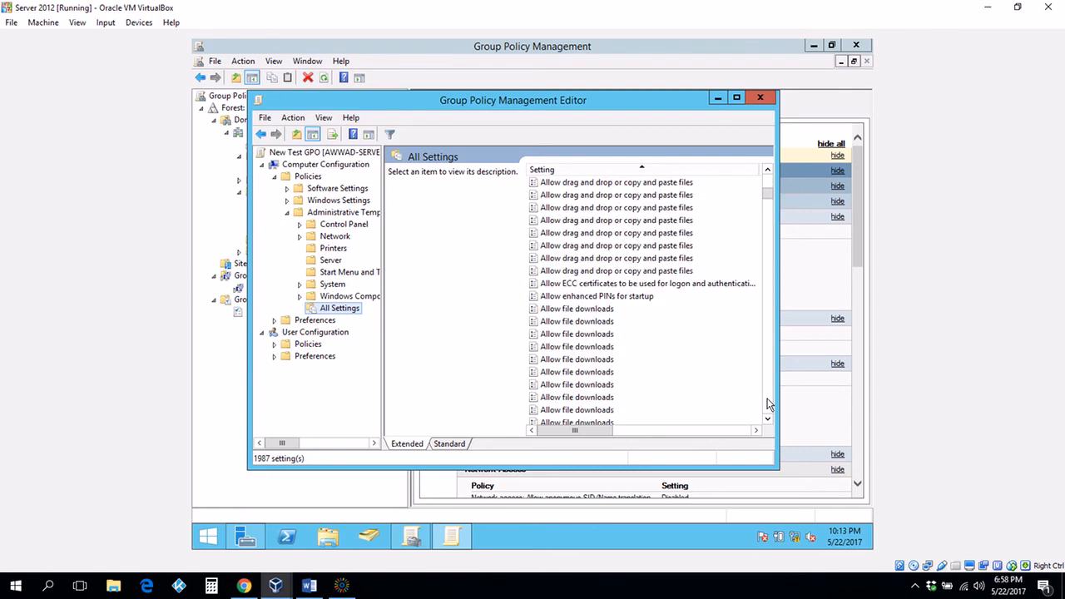
# Turn on the filter for All Settings in the Computer Configuration administrative templates
pyautogui.rightClick(341, 310)
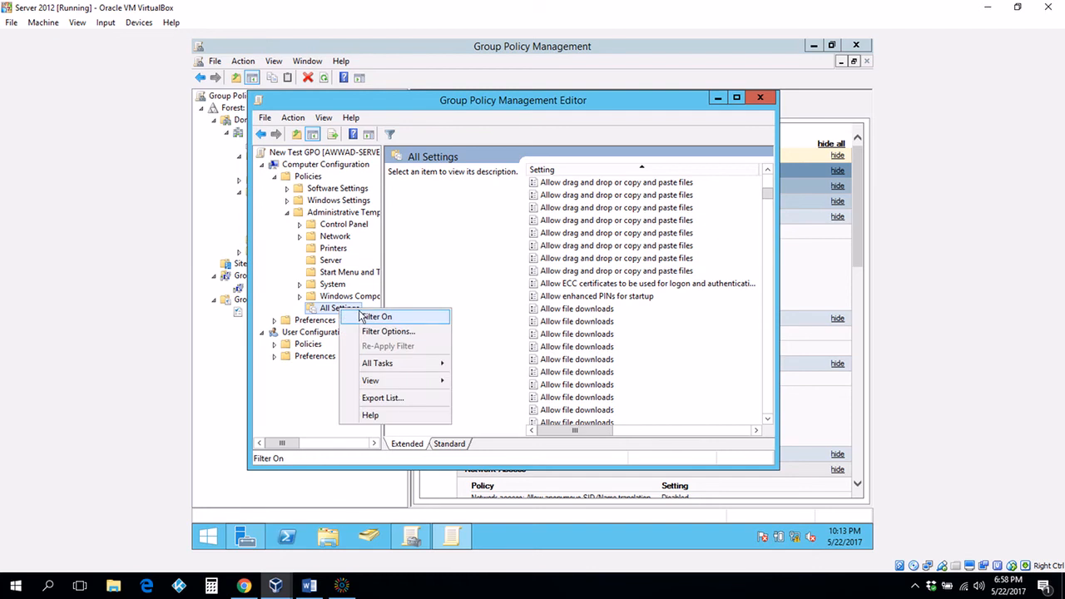
pyautogui.click(367, 317)
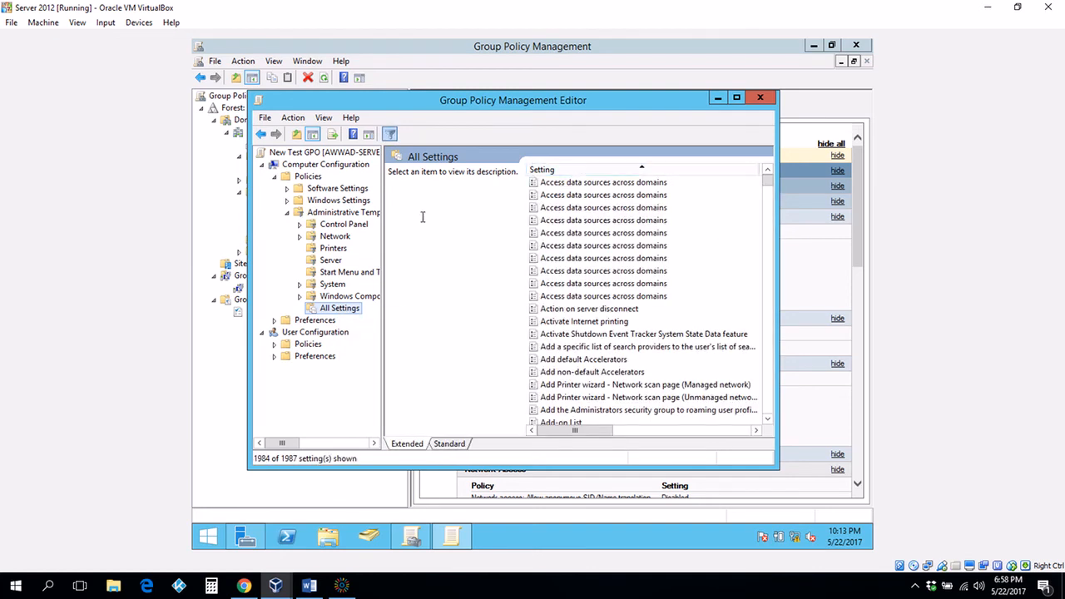
# Review the Filter Options for All Settings with the filter temporarily turned off, leaving the options unchanged
pyautogui.rightClick(326, 310)
pyautogui.click(346, 315)
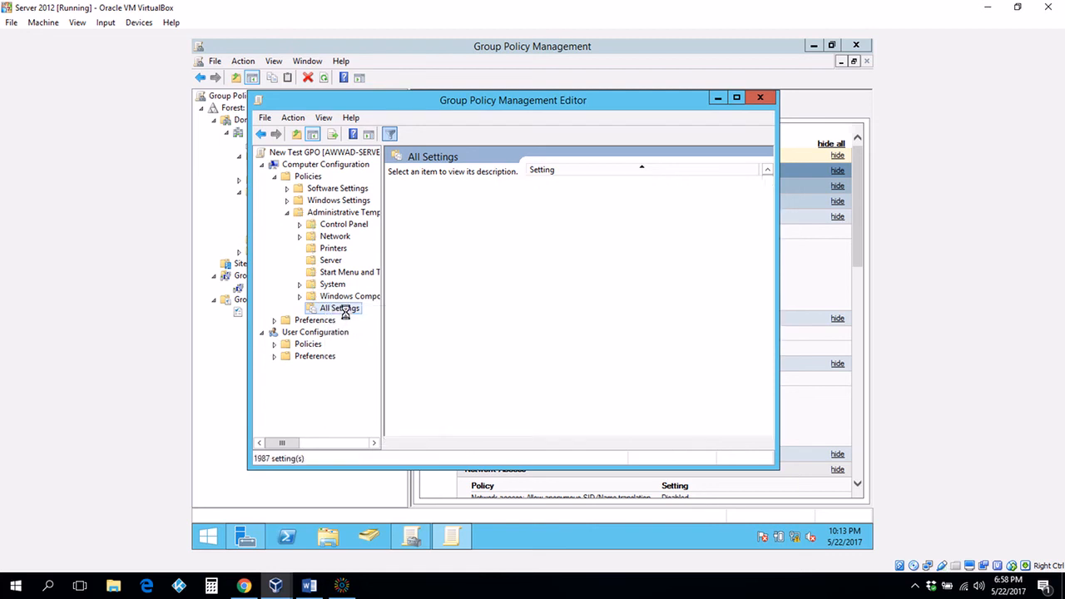
pyautogui.rightClick(336, 308)
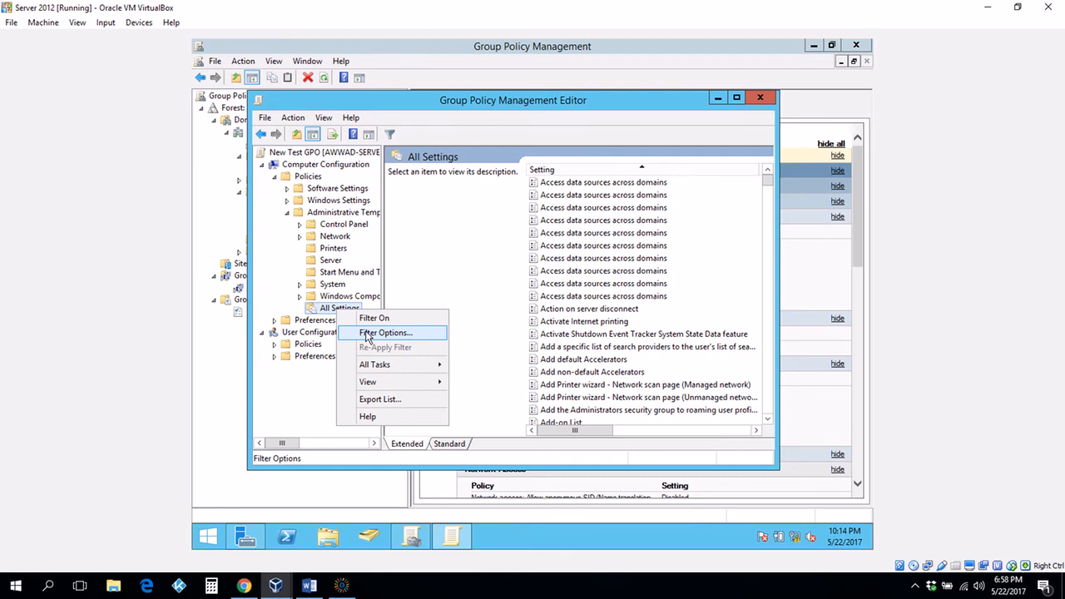
pyautogui.click(366, 334)
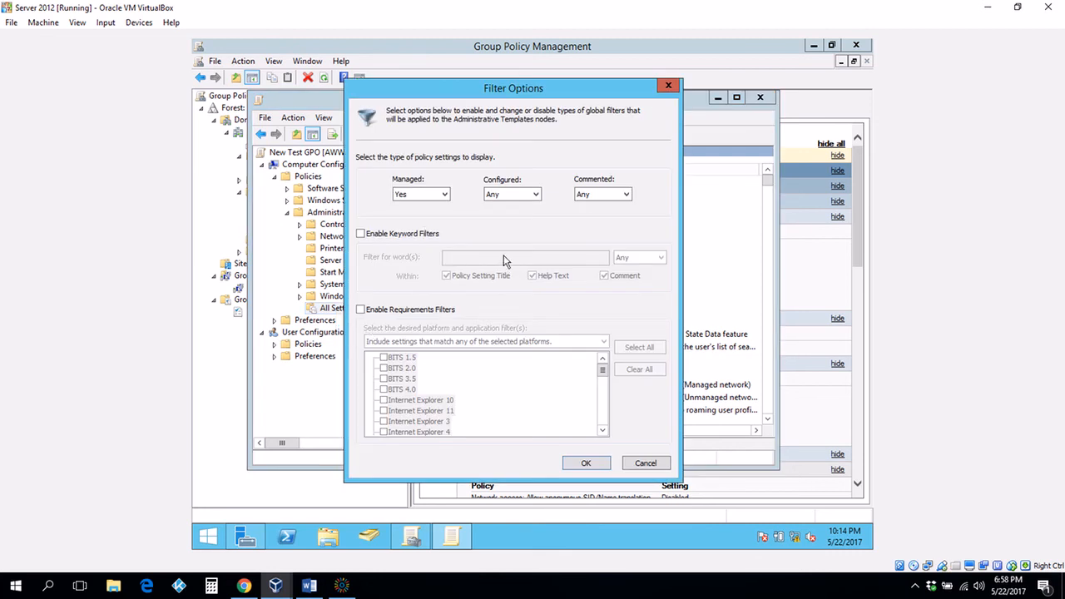
pyautogui.click(647, 463)
pyautogui.rightClick(326, 308)
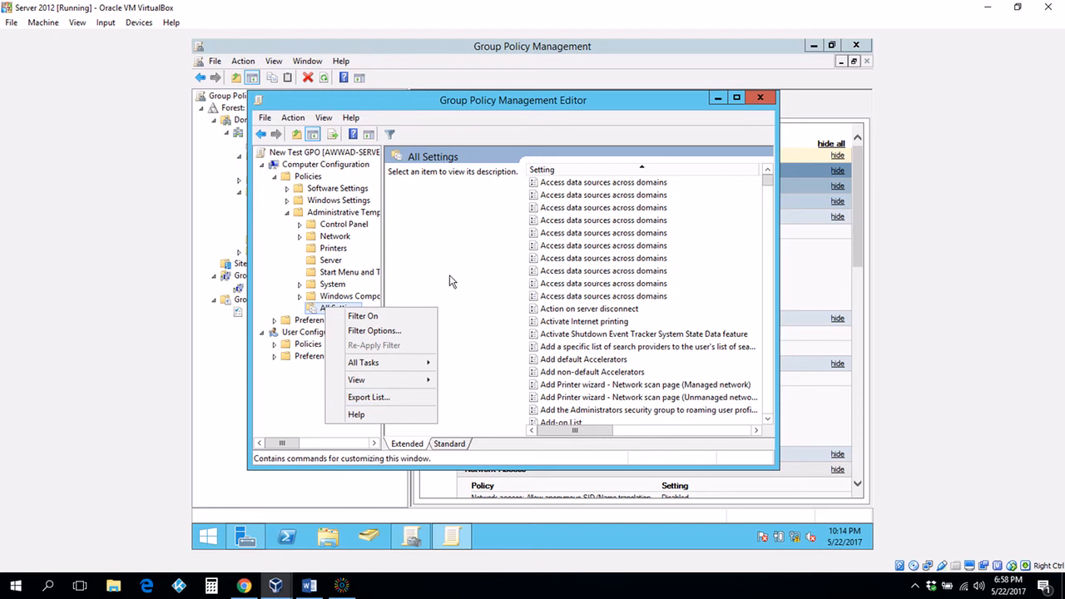
pyautogui.click(362, 317)
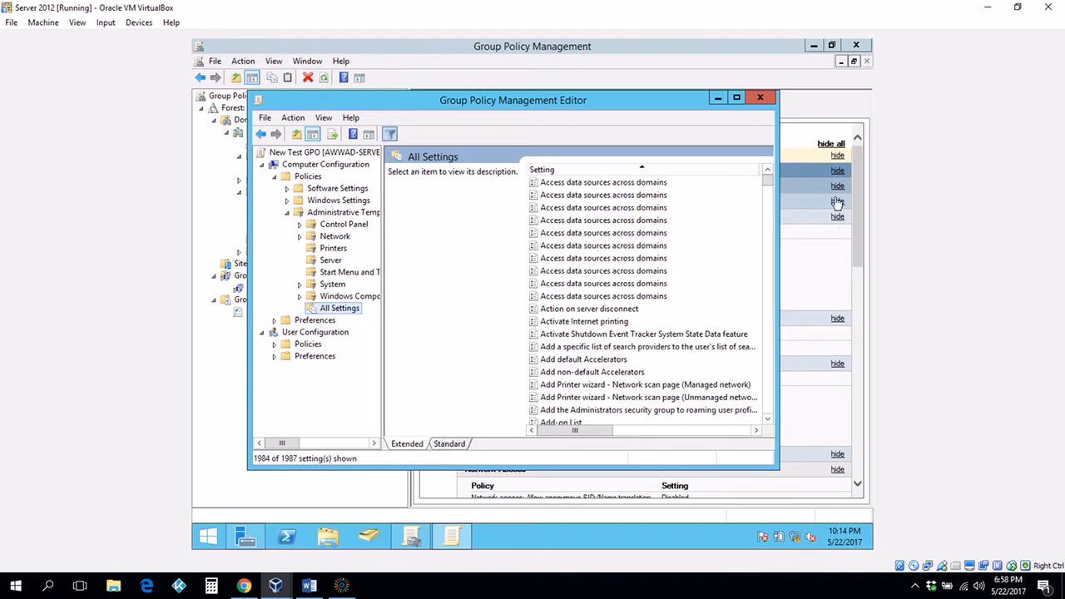
# Sort the All Settings list by setting name in descending order and return it to ascending order
pyautogui.click(637, 169)
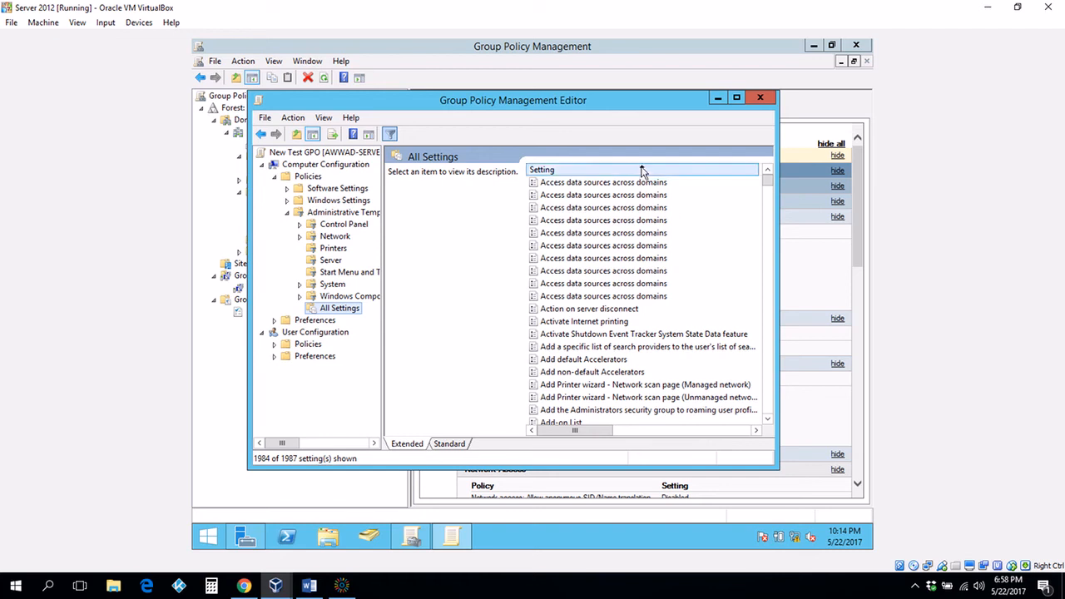
pyautogui.click(640, 169)
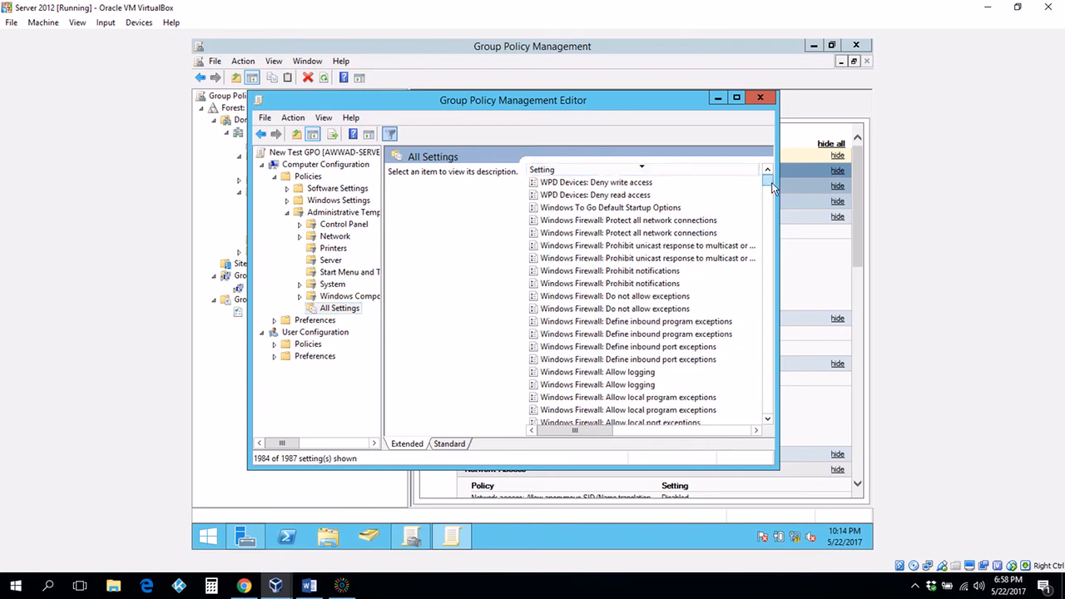
pyautogui.moveTo(769, 180)
pyautogui.mouseDown()
pyautogui.moveTo(772, 224)
pyautogui.moveTo(769, 178)
pyautogui.mouseUp()
pyautogui.click(642, 170)
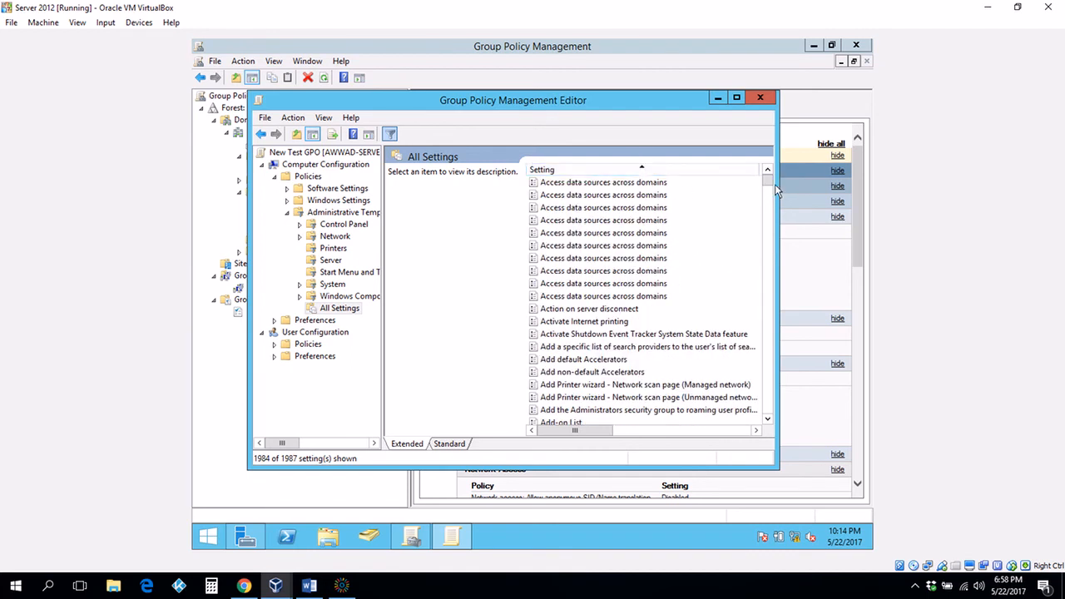
# Browse the filtered All Settings list alphabetically from the Access data sources entries to the Configure registry policy entries
pyautogui.scroll(-7, 770, 184)
pyautogui.scroll(-2, 769, 184)
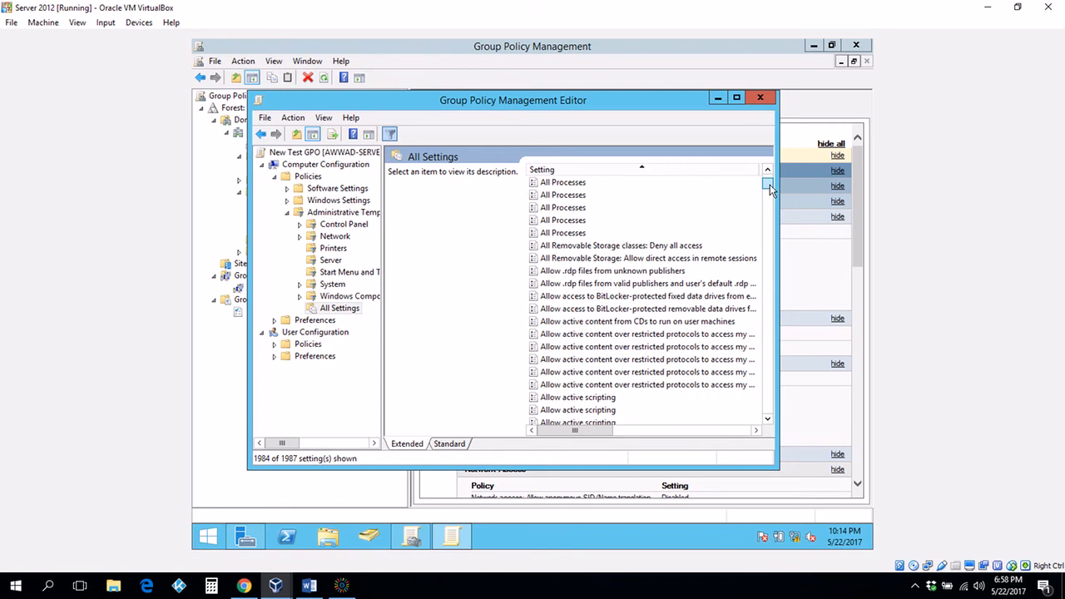
pyautogui.moveTo(769, 184)
pyautogui.mouseDown()
pyautogui.moveTo(770, 215)
pyautogui.moveTo(770, 178)
pyautogui.mouseUp()
pyautogui.scroll(-20, 769, 291)
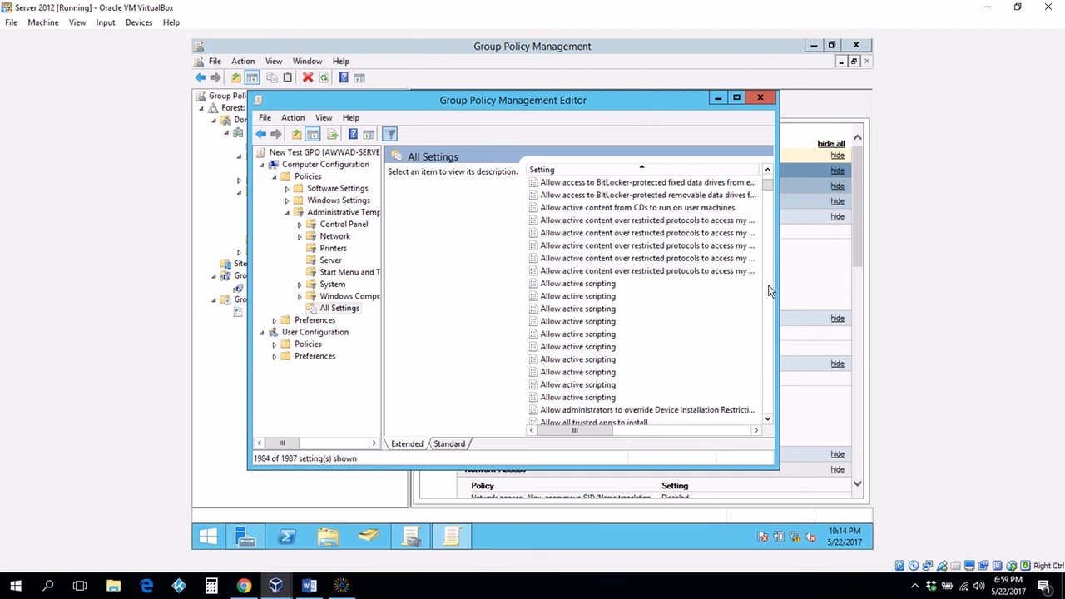
pyautogui.scroll(-12, 770, 291)
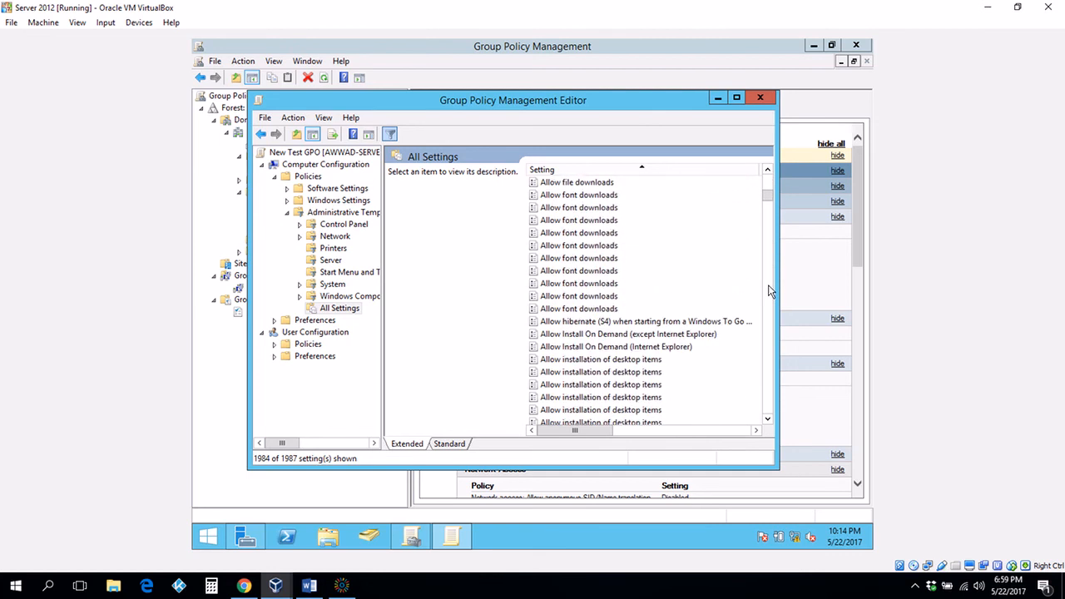
pyautogui.scroll(-5, 770, 292)
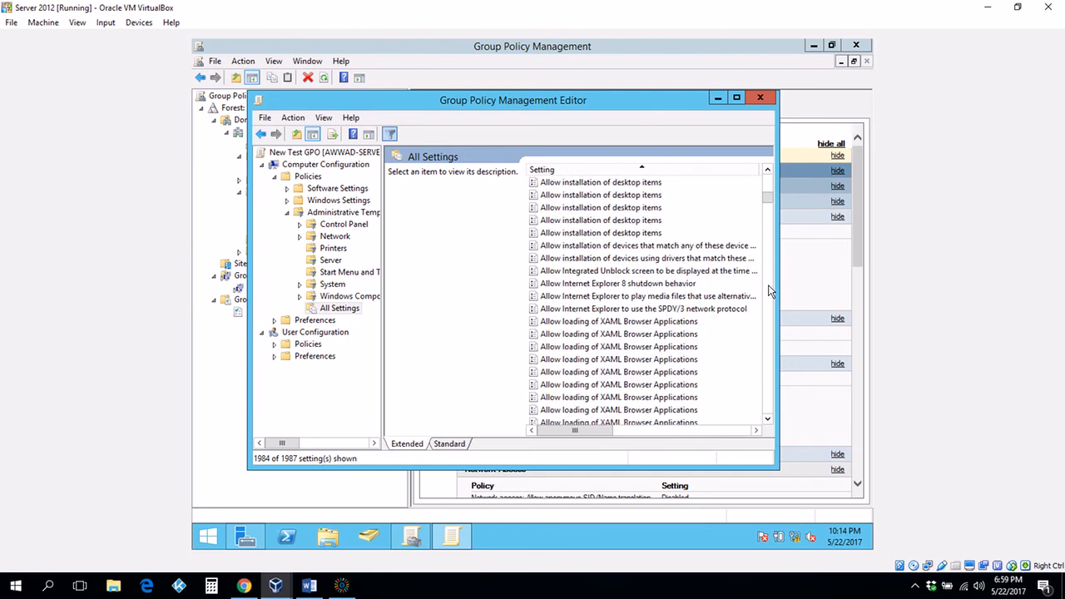
pyautogui.scroll(-10, 770, 292)
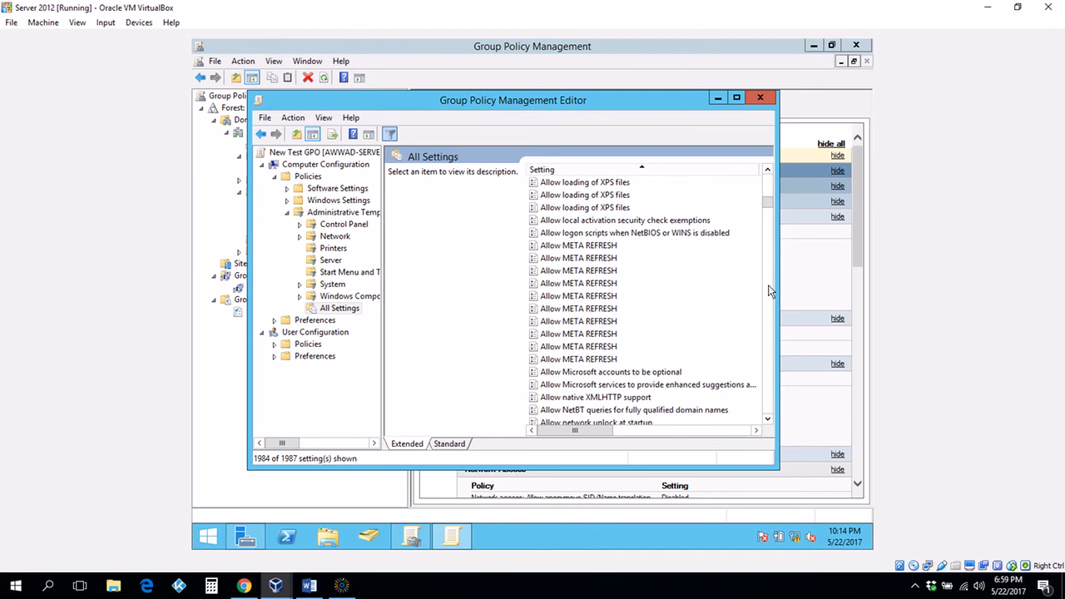
pyautogui.scroll(-15, 770, 291)
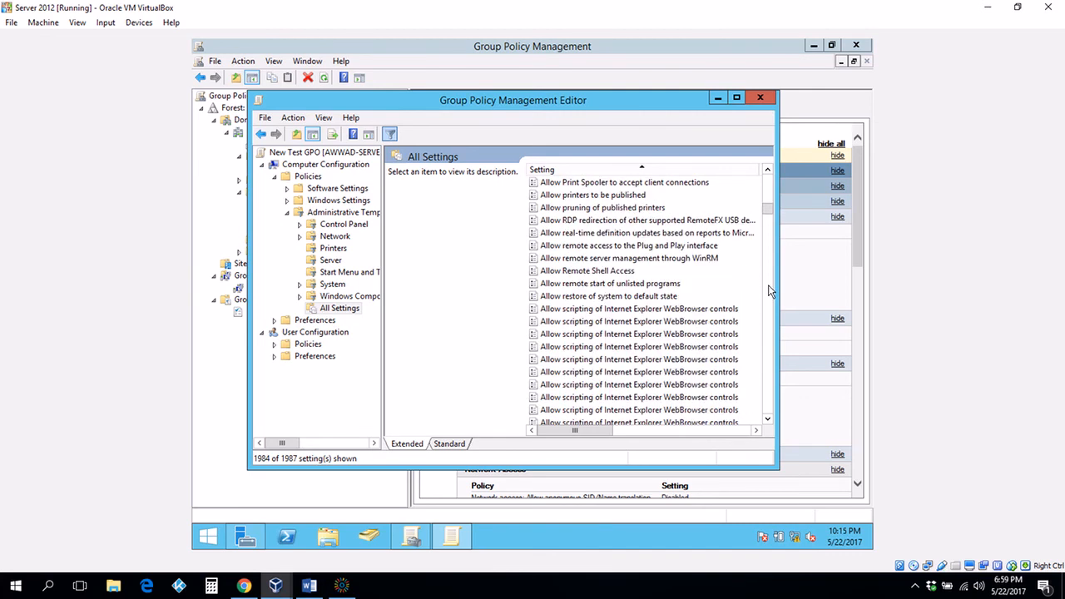
pyautogui.scroll(-10, 770, 291)
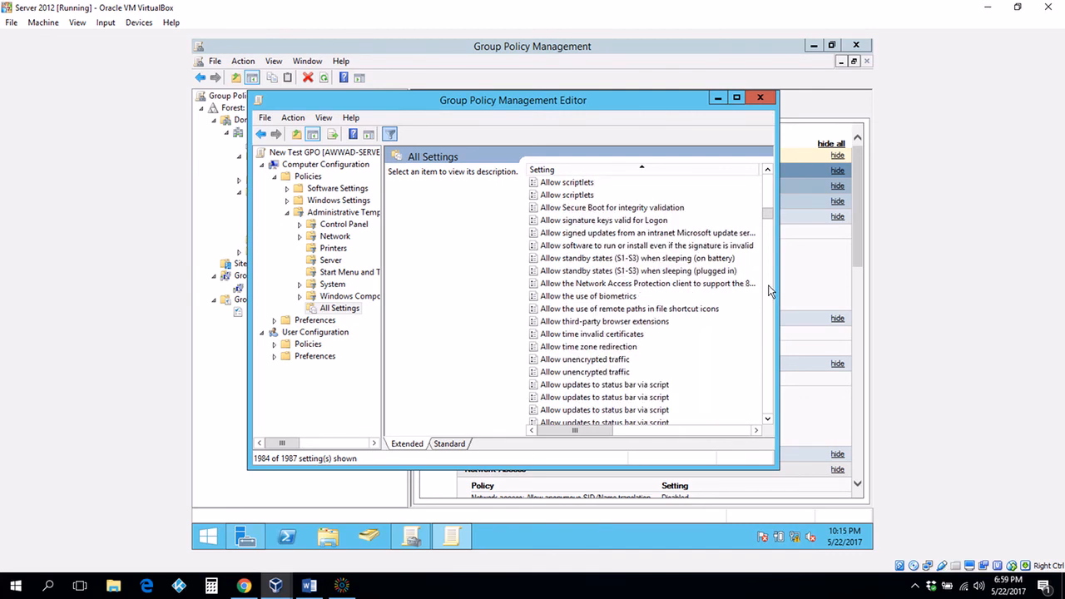
pyautogui.scroll(-5, 770, 291)
pyautogui.scroll(-5, 770, 292)
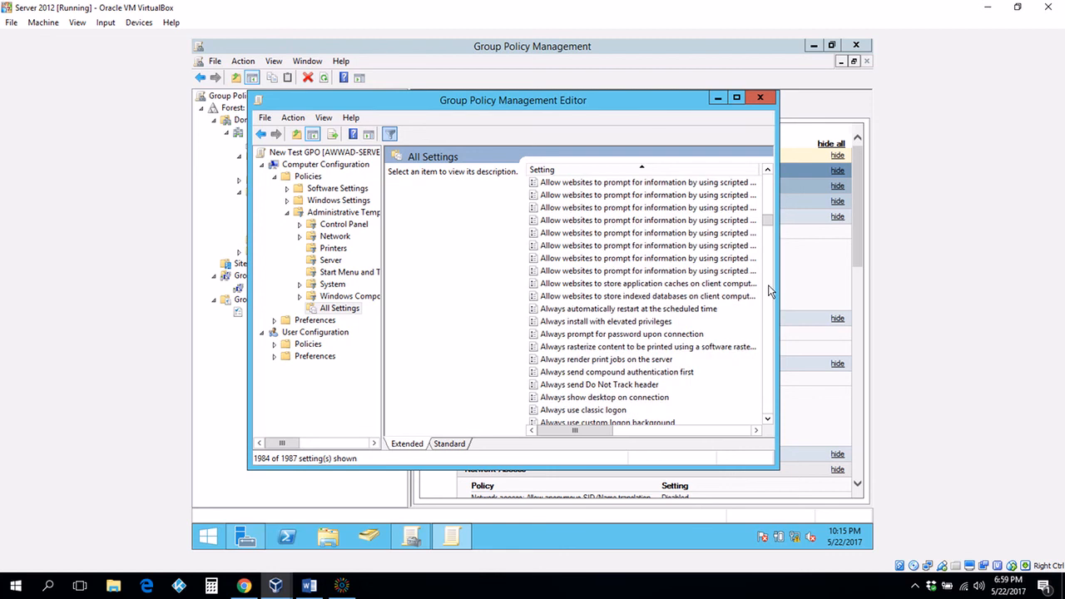
pyautogui.scroll(-5, 770, 291)
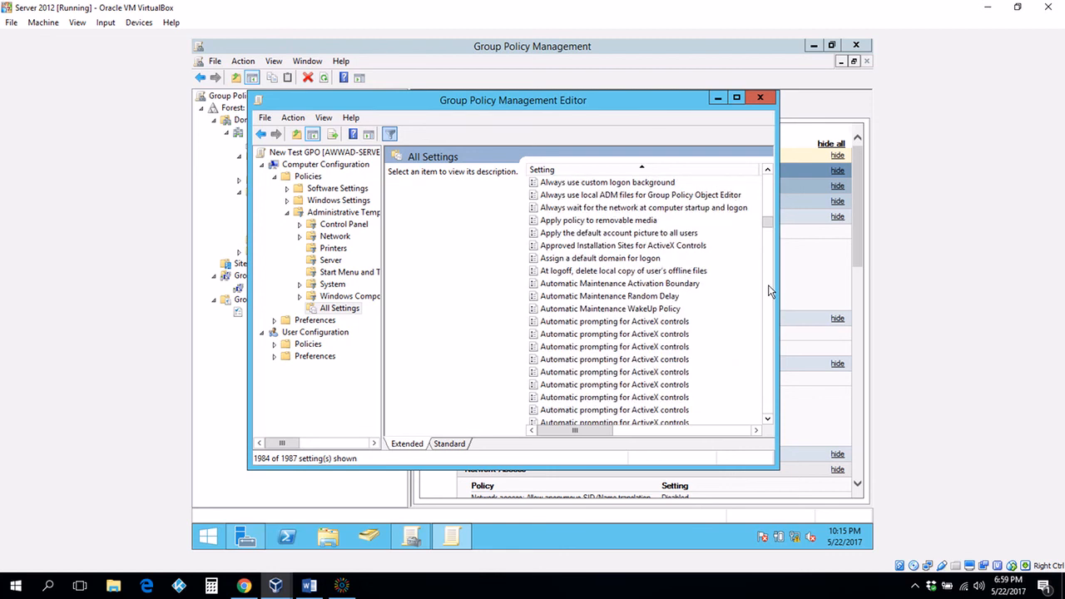
pyautogui.scroll(-5, 769, 291)
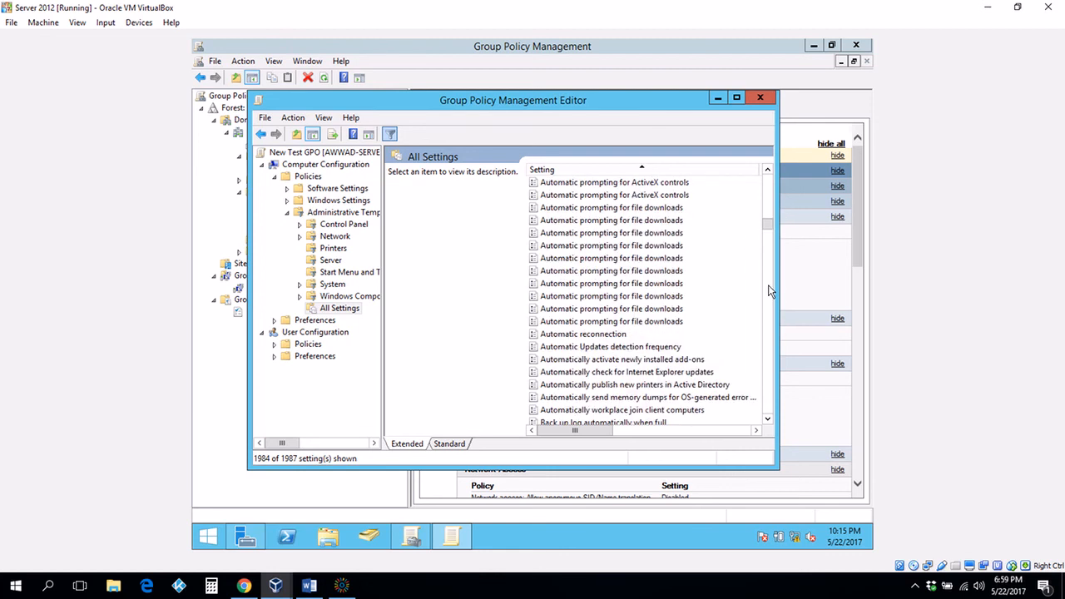
pyautogui.scroll(-6, 770, 291)
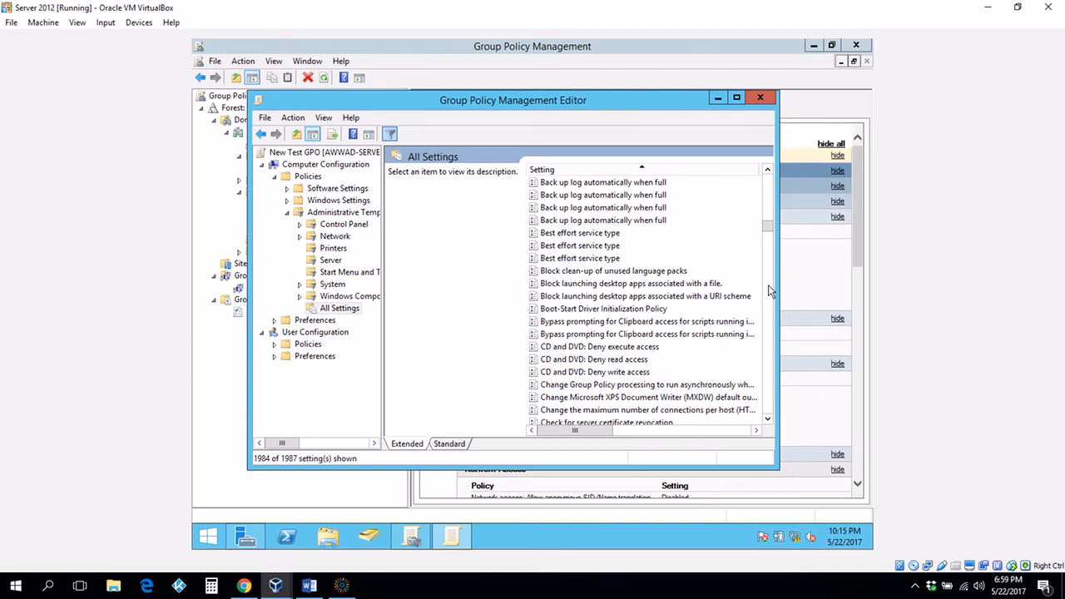
pyautogui.scroll(-6, 769, 291)
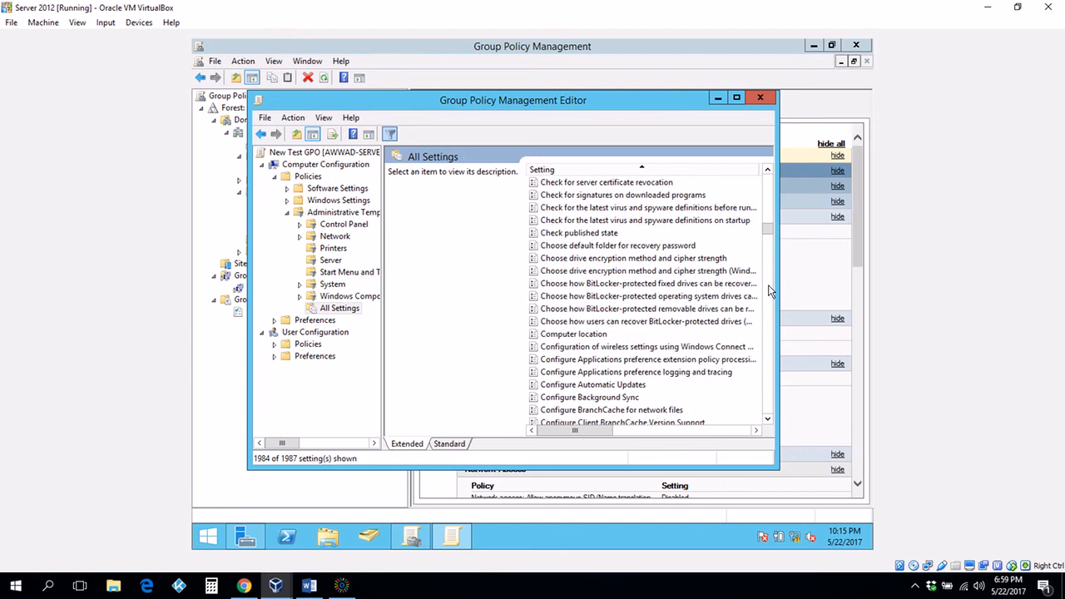
pyautogui.scroll(-15, 770, 291)
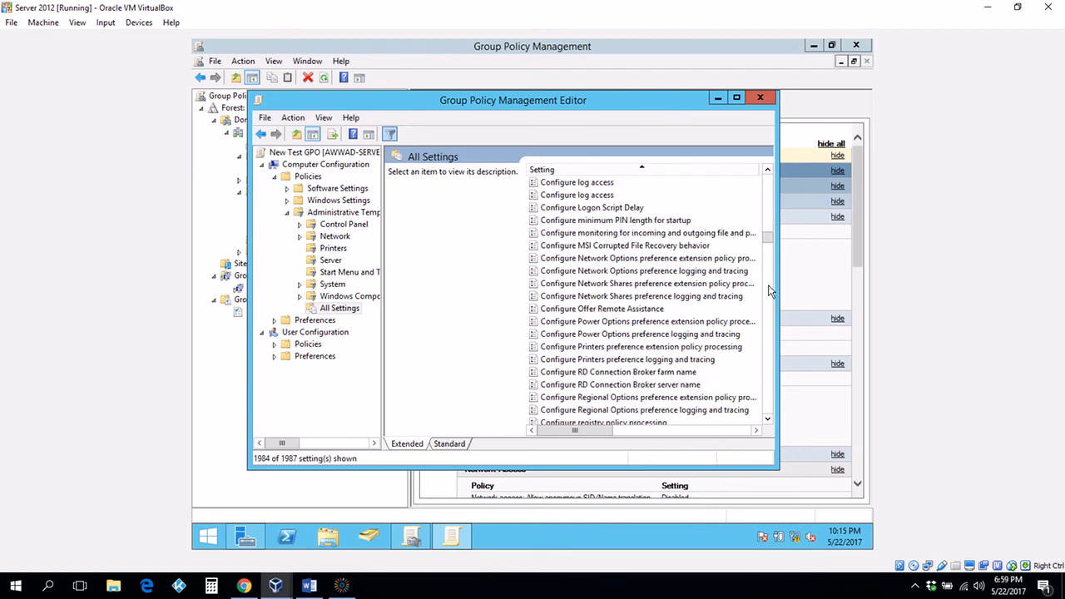
pyautogui.scroll(-6, 770, 291)
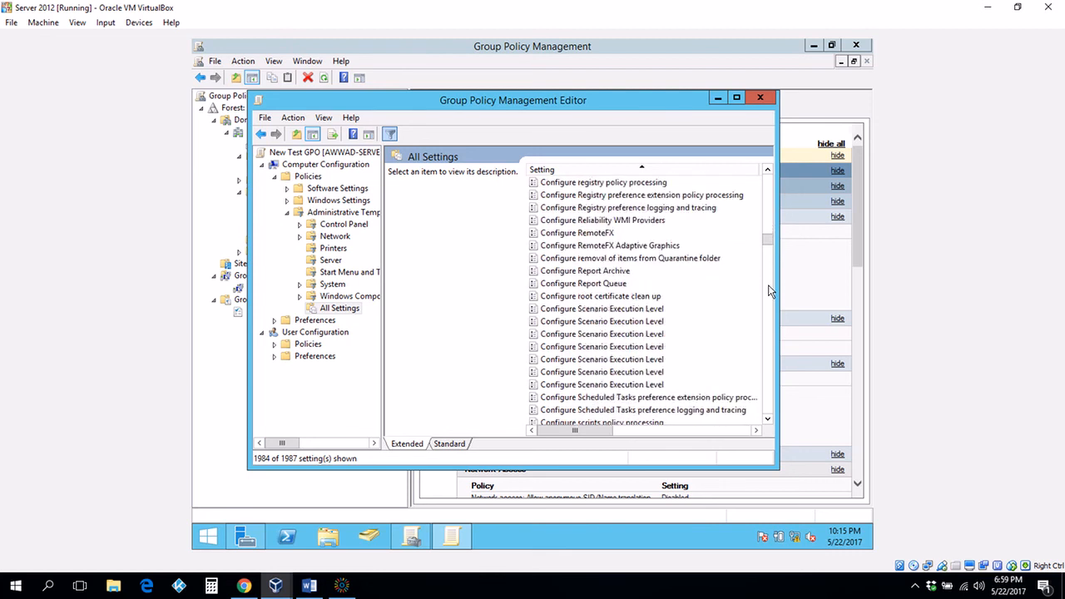
# Compare the Standard and Extended views of the All Settings list and look at the node's available view options
pyautogui.click(449, 444)
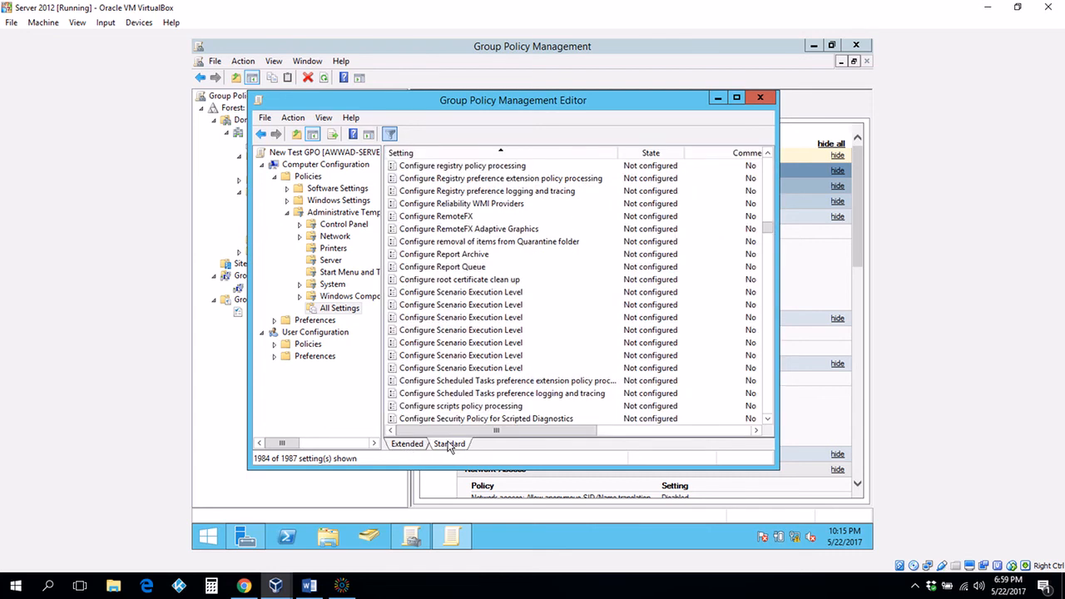
pyautogui.click(417, 446)
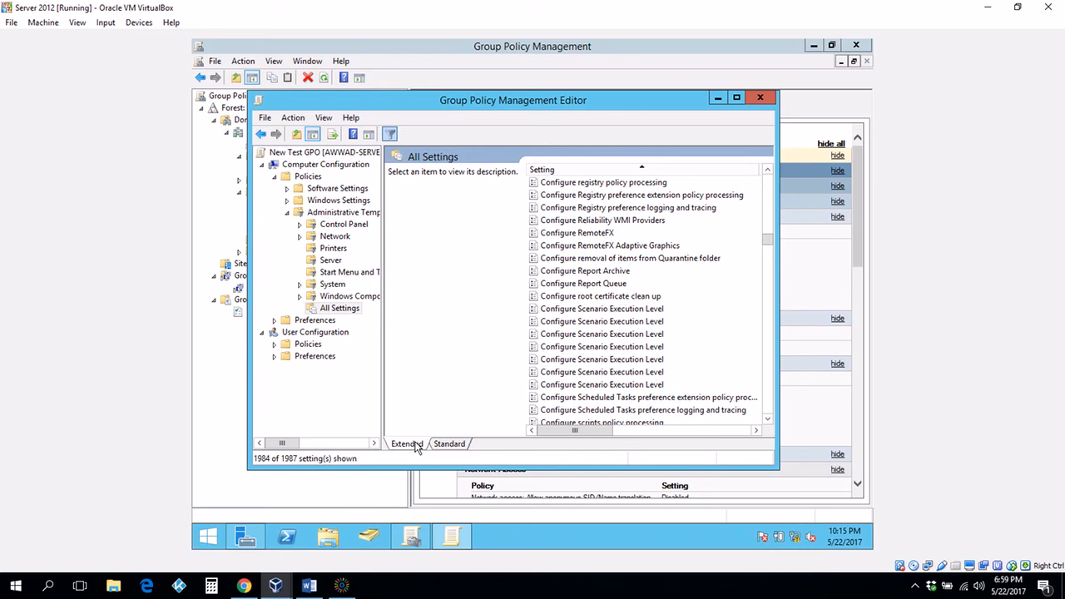
pyautogui.rightClick(327, 312)
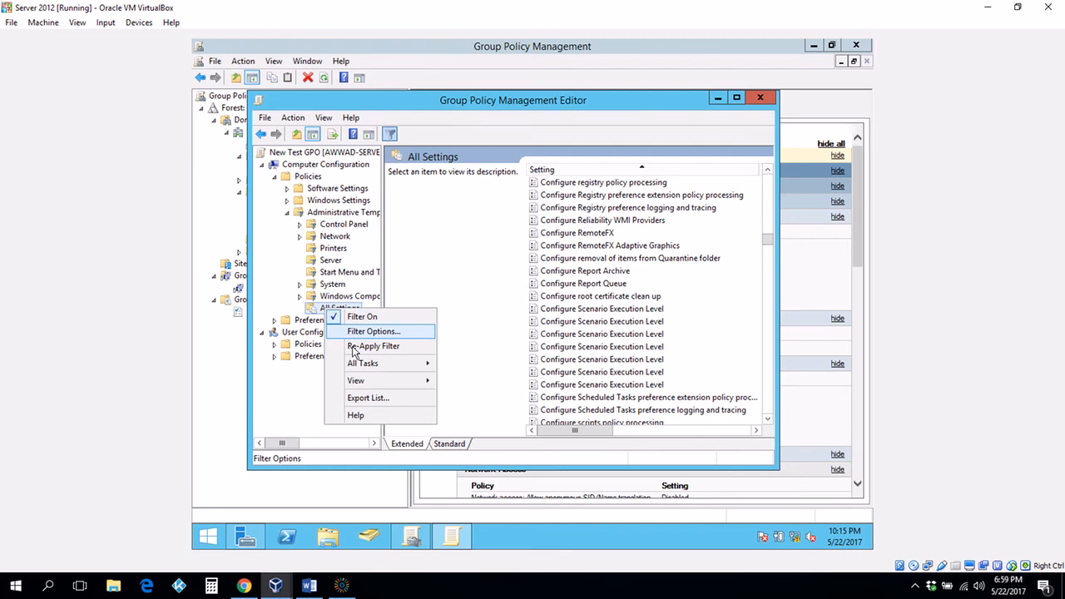
pyautogui.moveTo(367, 383)
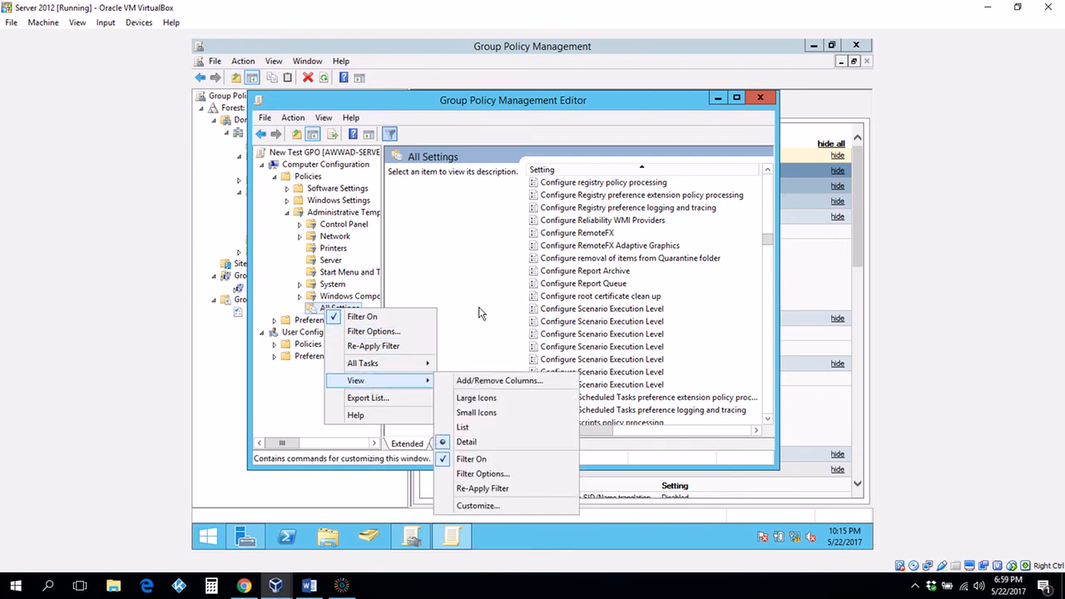
# Show the description of the Configure Report Queue setting and browse the list down to the Do not allow entries
pyautogui.click(658, 284)
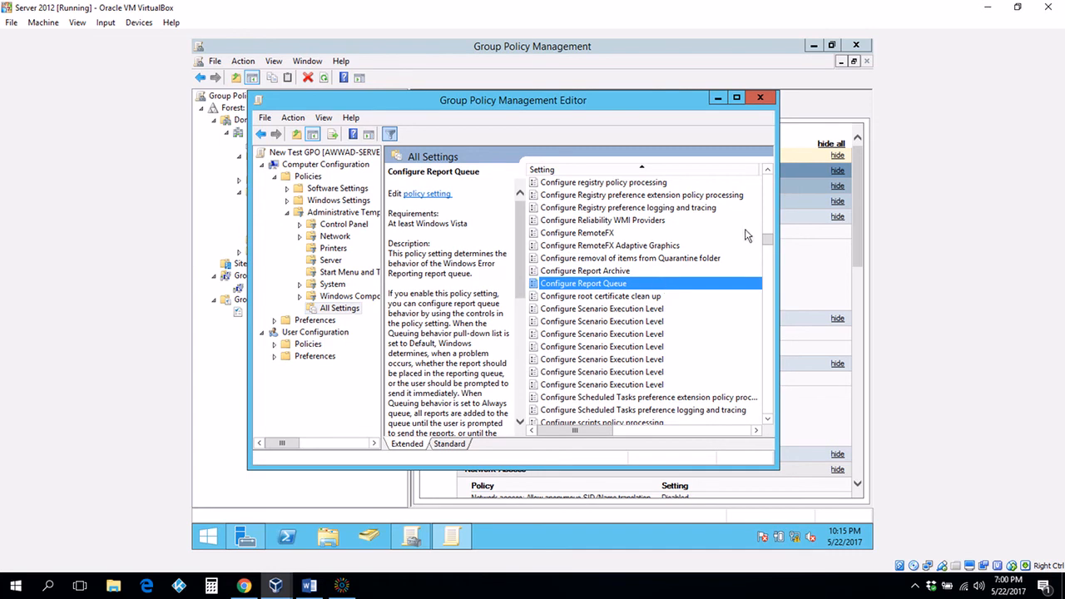
pyautogui.moveTo(766, 238); pyautogui.dragTo(771, 273)
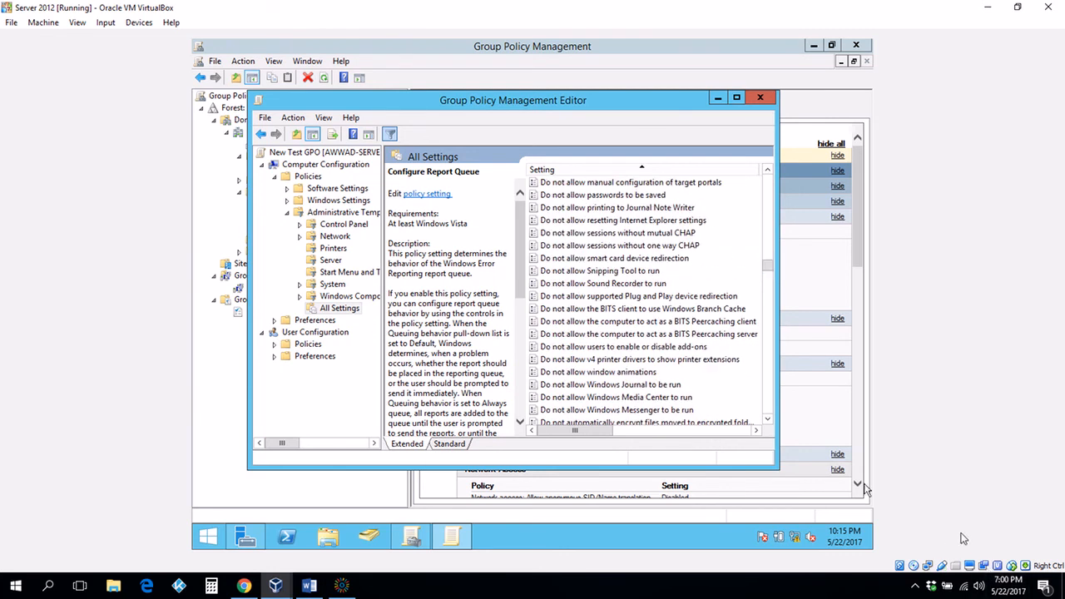
pyautogui.click(341, 586)
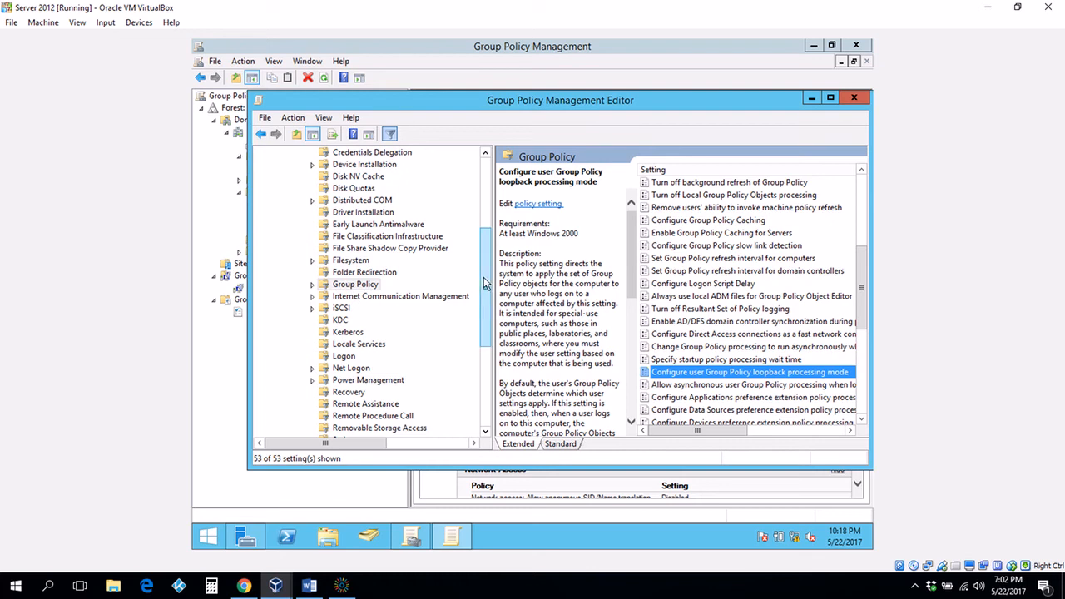
# Locate the System > Group Policy node under Computer Configuration and open its Configure user Group Policy loopback processing mode setting
pyautogui.moveTo(486, 285); pyautogui.dragTo(467, 197)
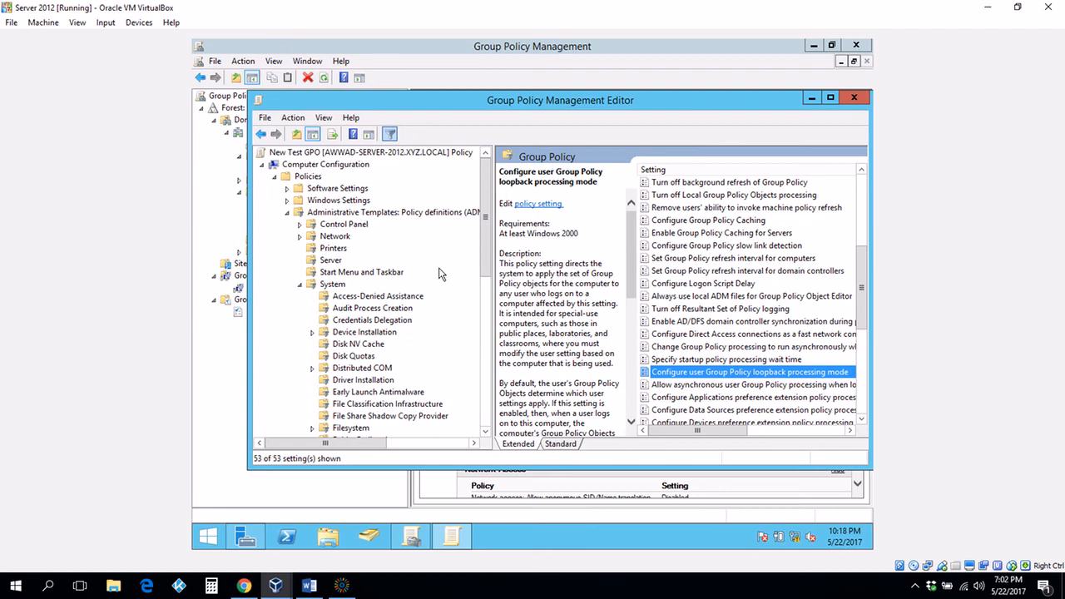
pyautogui.moveTo(485, 237); pyautogui.dragTo(508, 279)
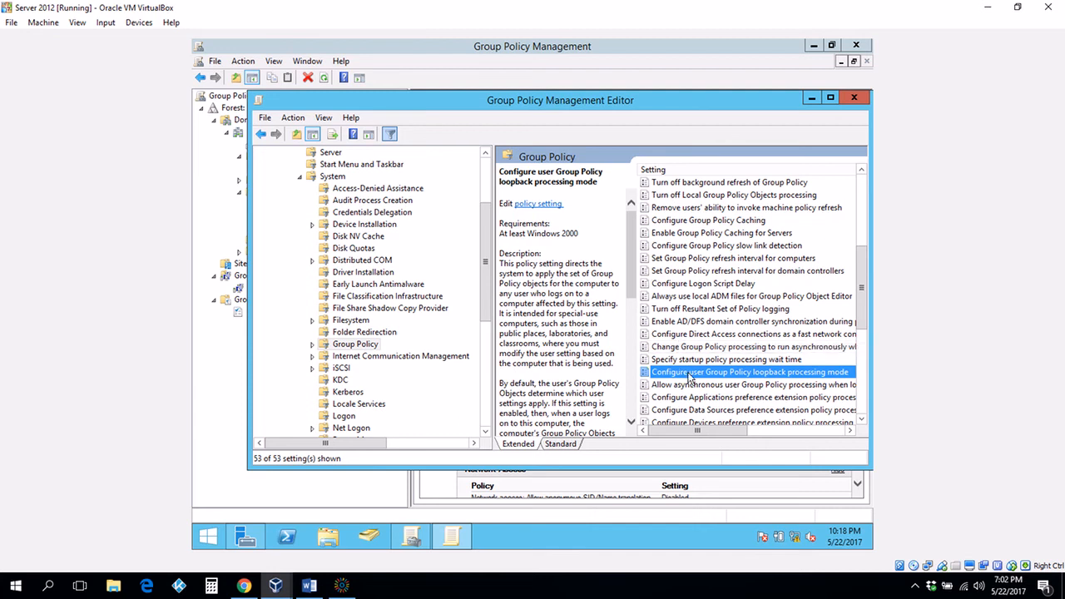
pyautogui.doubleClick(757, 374)
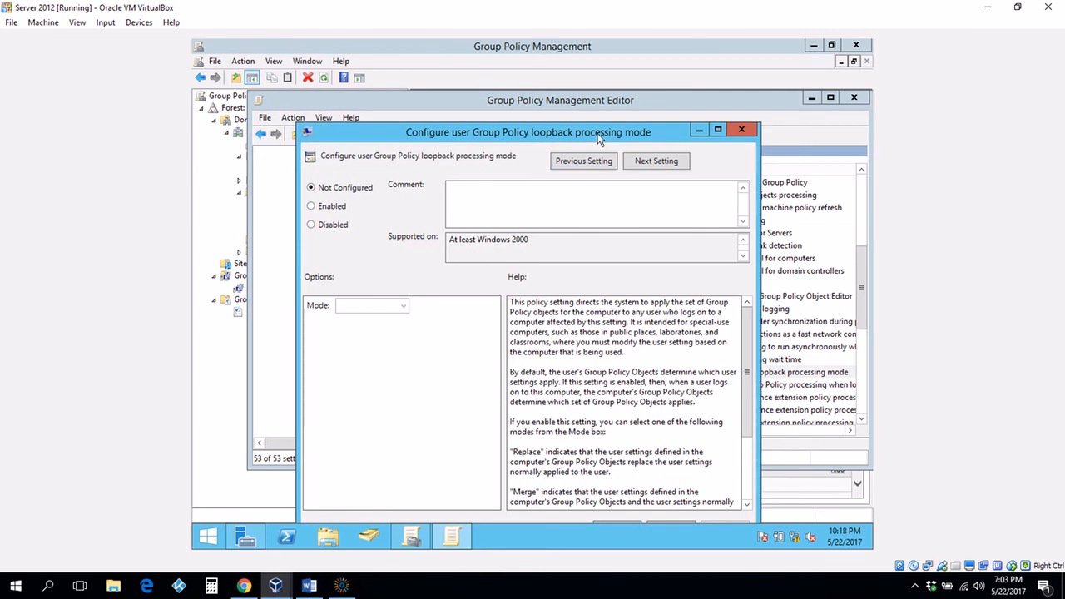
pyautogui.moveTo(579, 131); pyautogui.dragTo(677, 100)
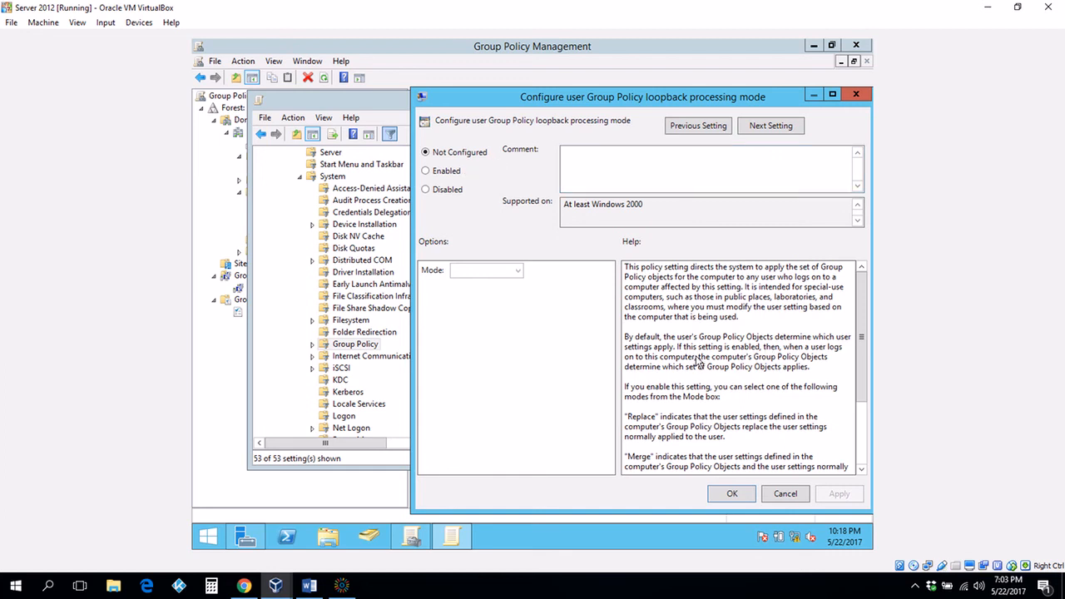
# Examine the Mode choices offered when the loopback processing setting is enabled, discarding the change and closing the policy editor
pyautogui.click(427, 172)
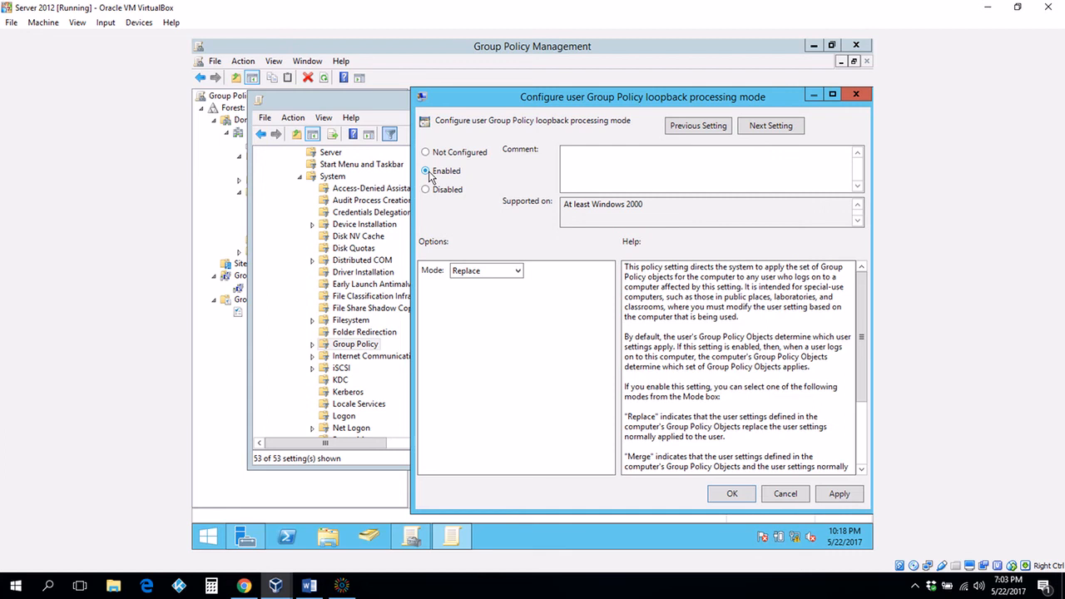
pyautogui.click(496, 271)
pyautogui.click(517, 271)
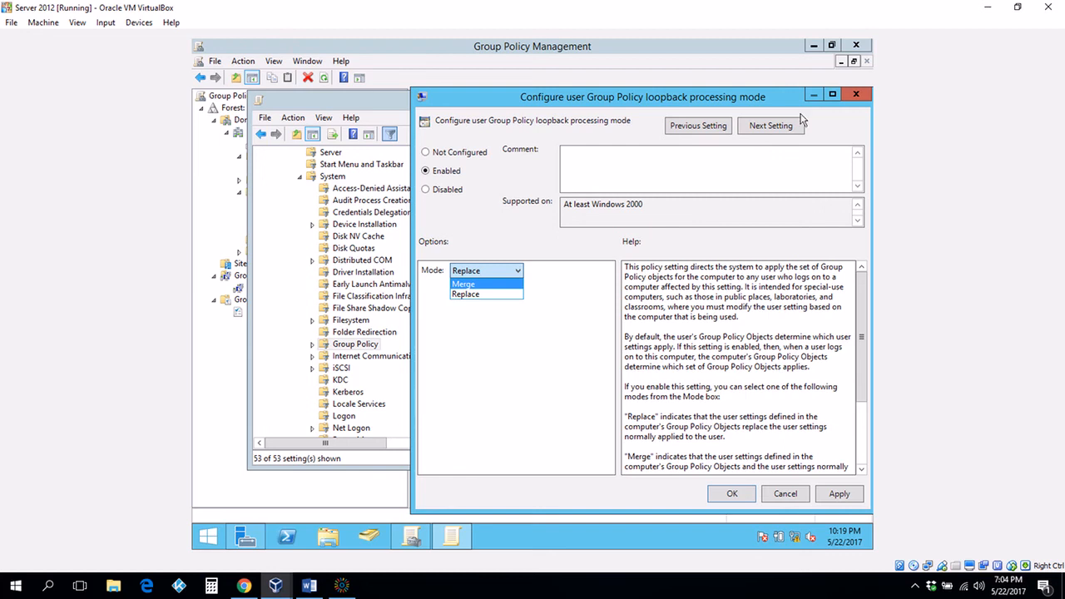
pyautogui.click(859, 96)
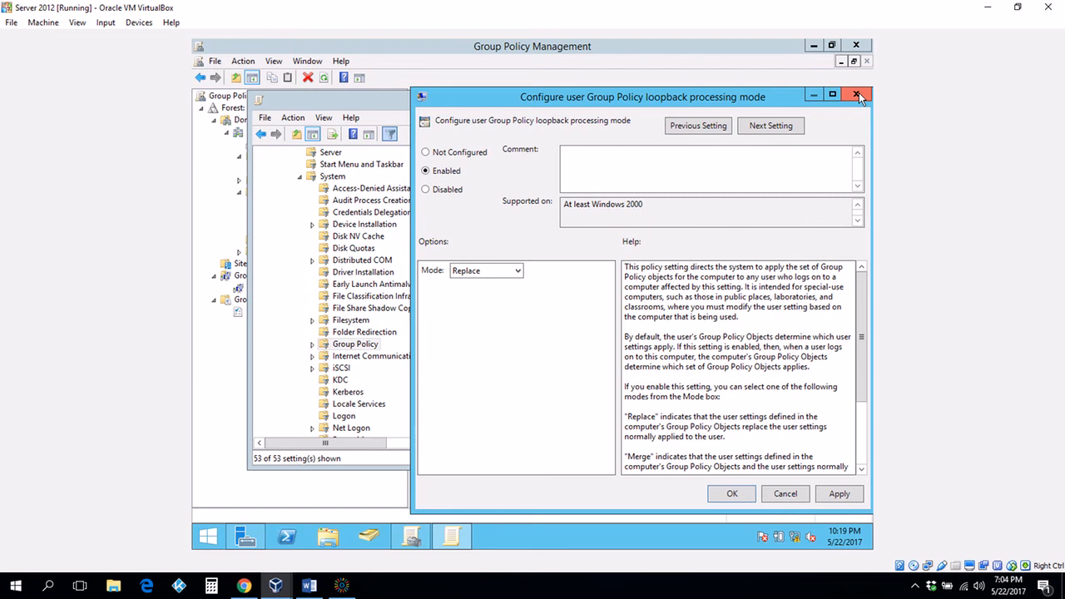
pyautogui.click(859, 97)
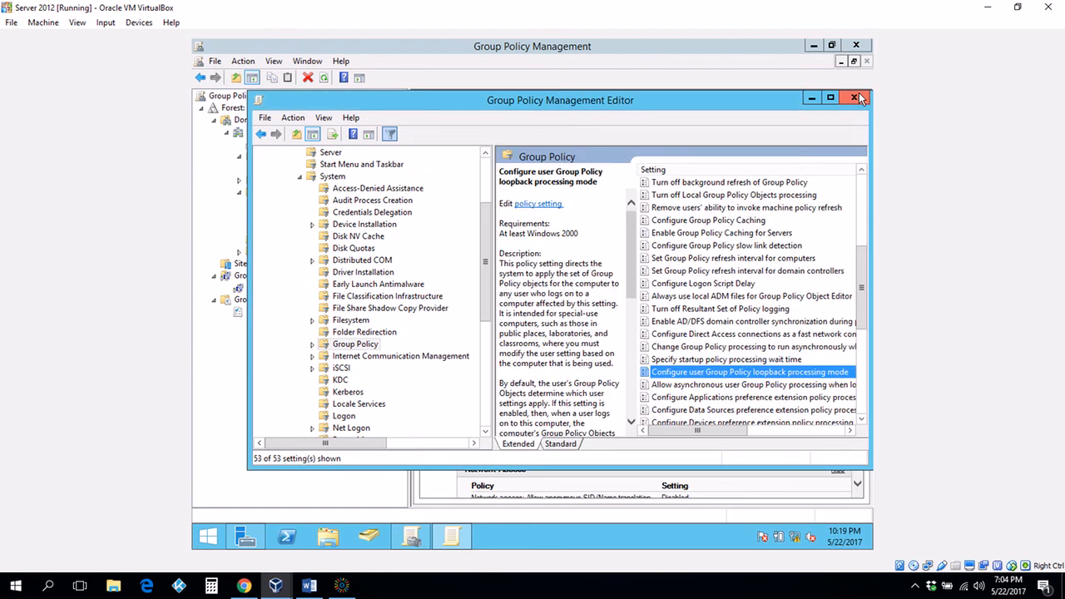
pyautogui.click(859, 98)
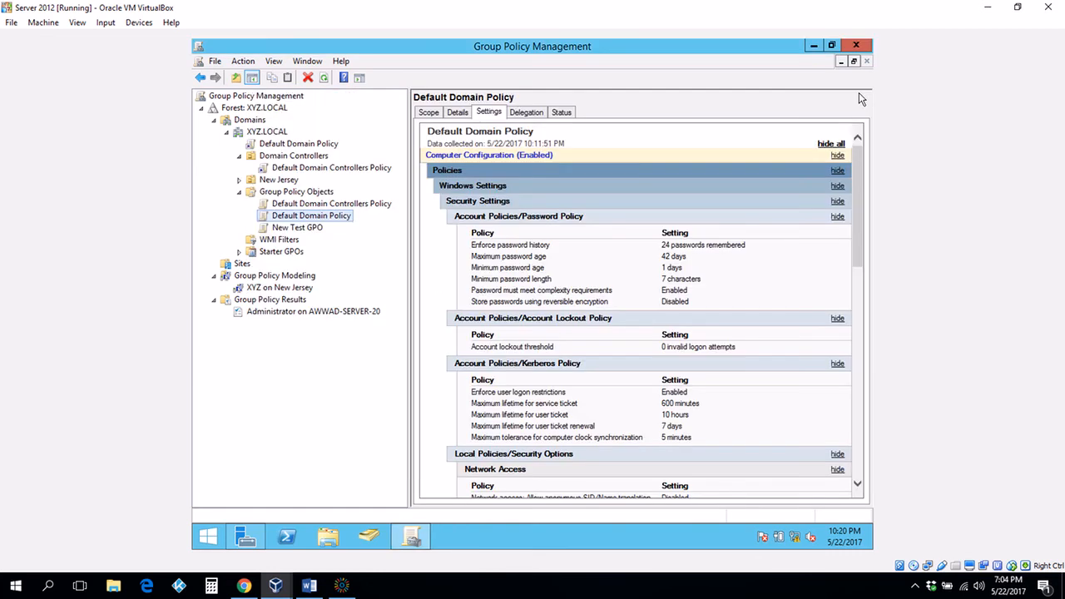
# Collapse the Domains, Group Policy Modeling and Group Policy Results nodes in the console tree
pyautogui.click(213, 120)
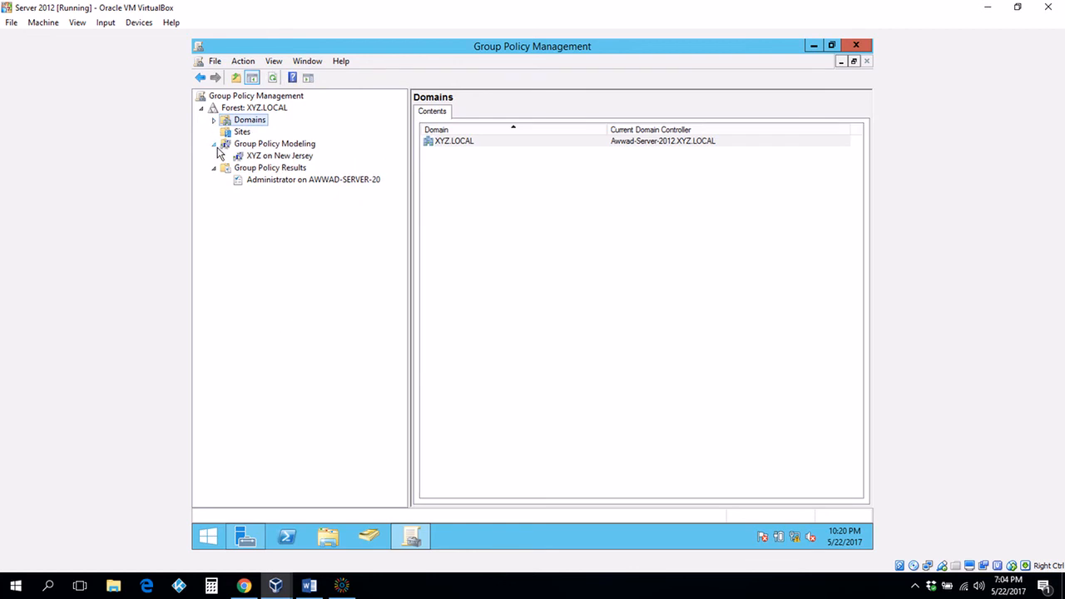
pyautogui.click(214, 144)
pyautogui.click(214, 156)
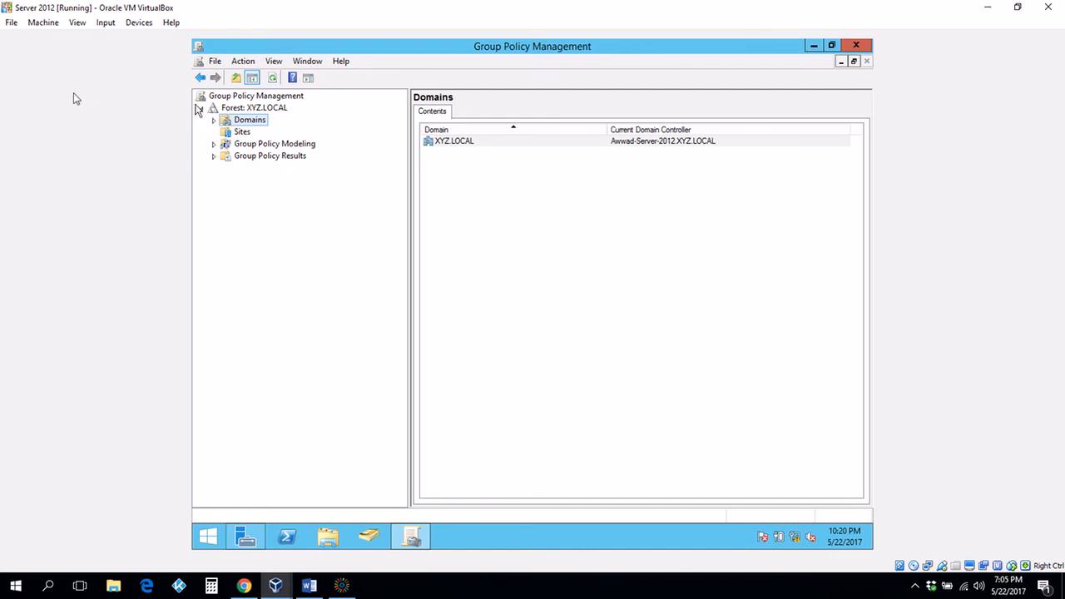
# Expand Group Policy Modeling and the XYZ.LOCAL domain down to its Group Policy Objects to review their contents
pyautogui.click(215, 145)
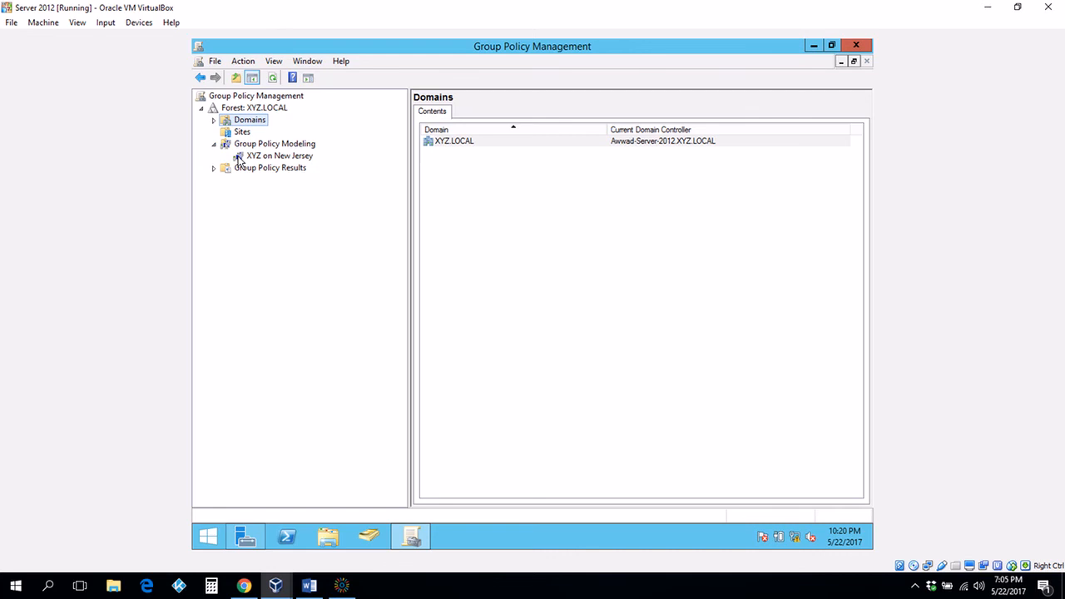
pyautogui.click(215, 121)
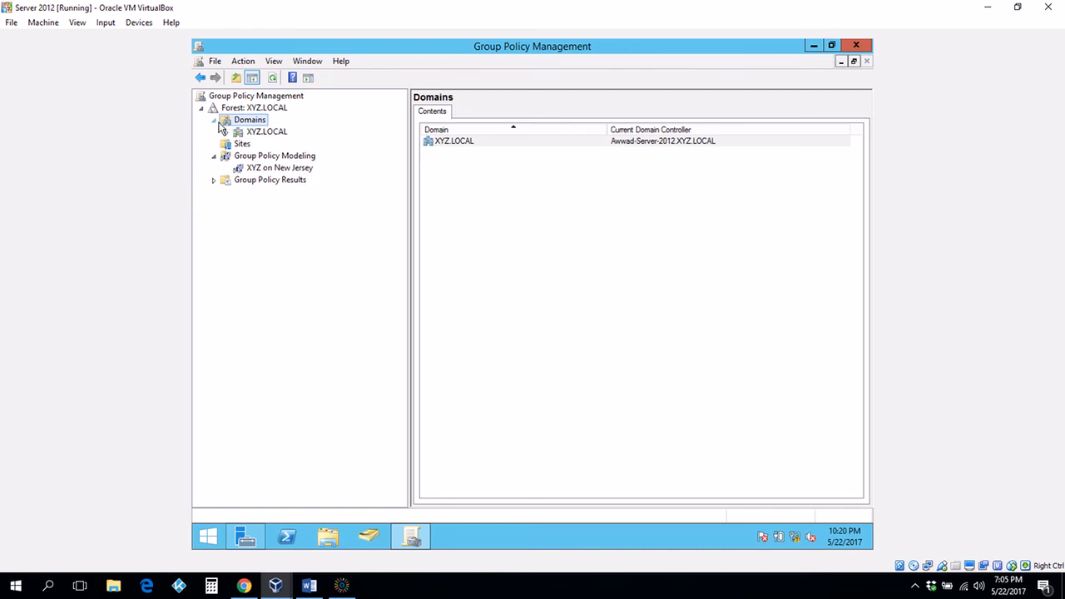
pyautogui.click(226, 132)
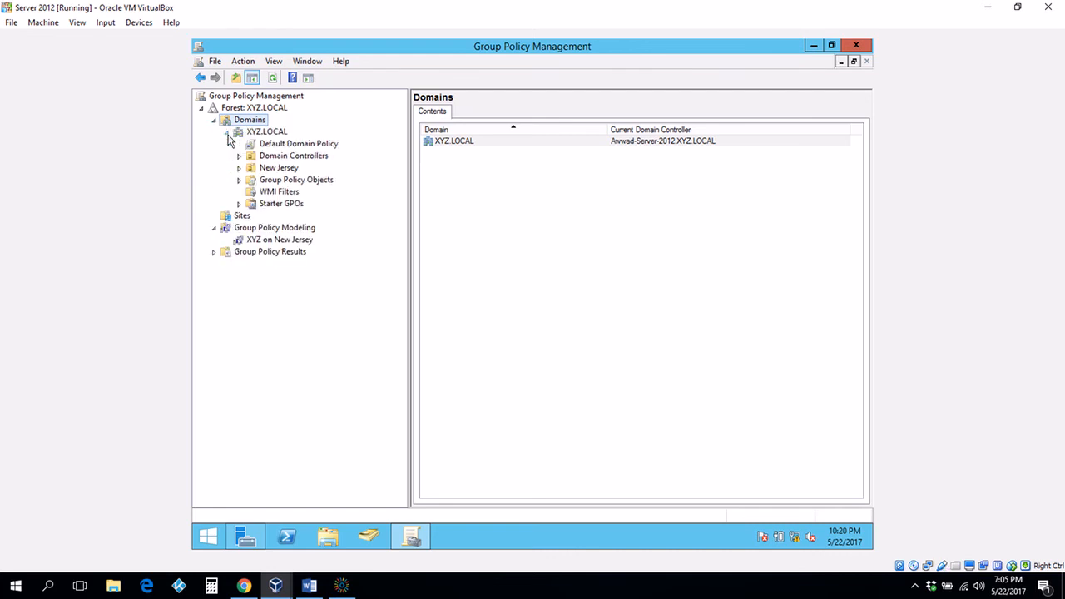
pyautogui.click(240, 180)
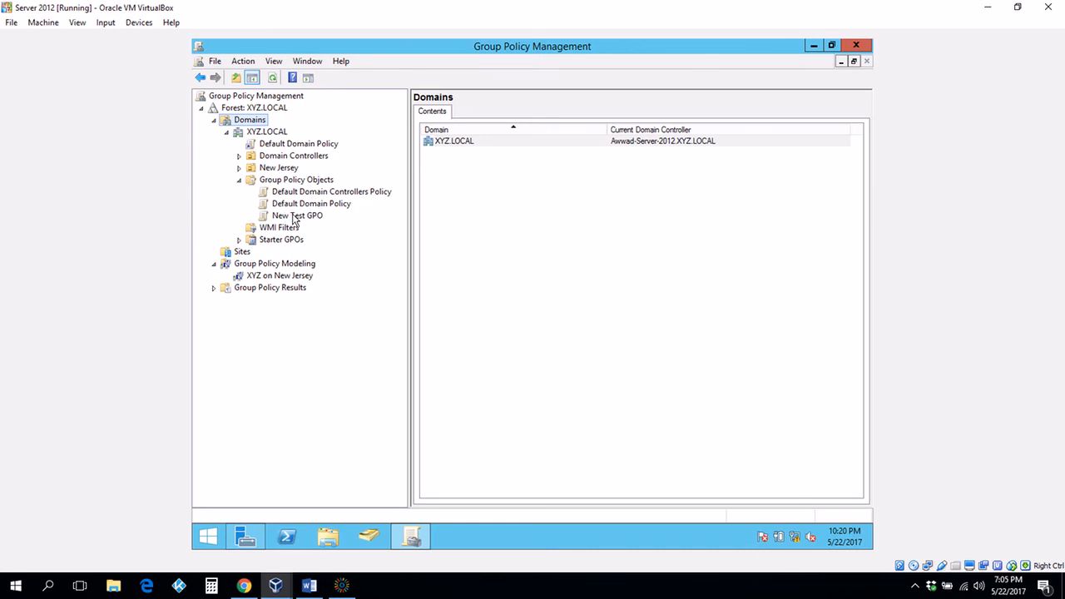
pyautogui.click(341, 586)
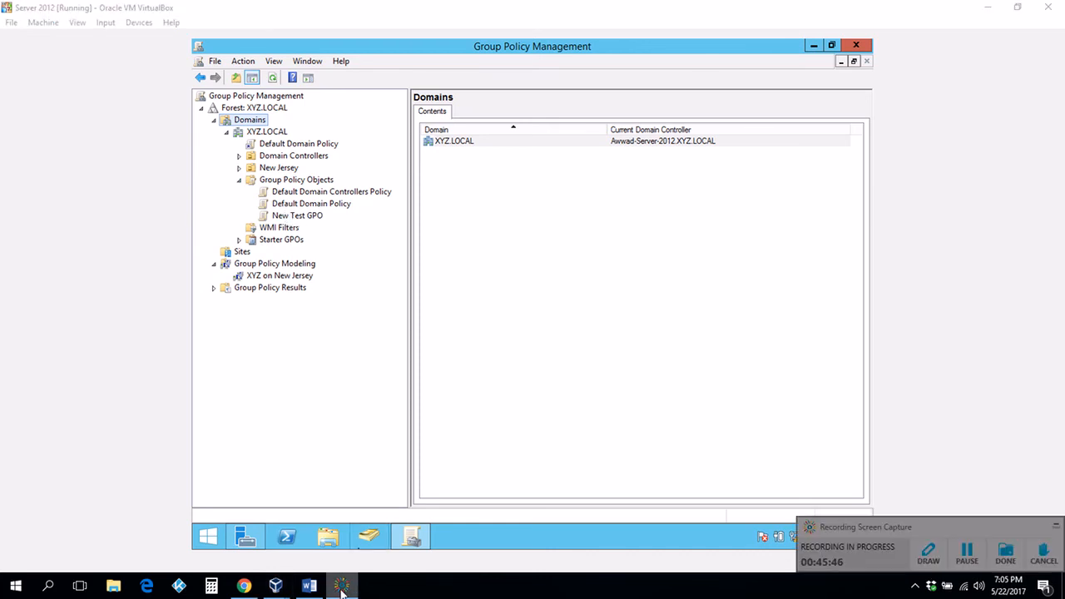